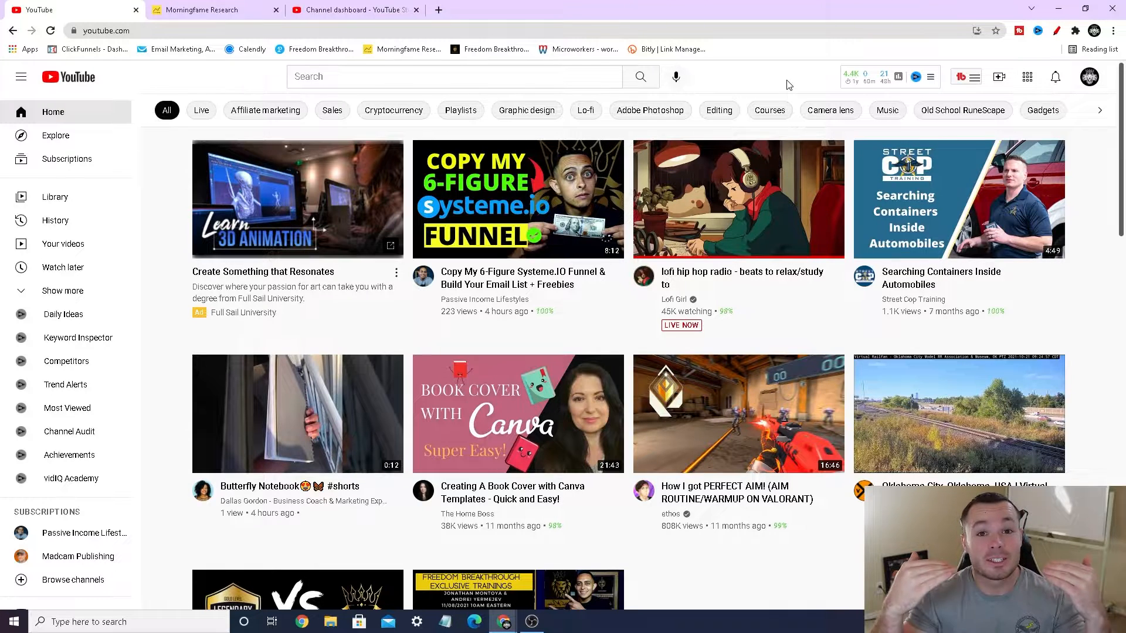
Step: Open the TubeBuddy extension menu to view its tools, expand the description of the affiliate traffic video, and close the menu
left_click(969, 85)
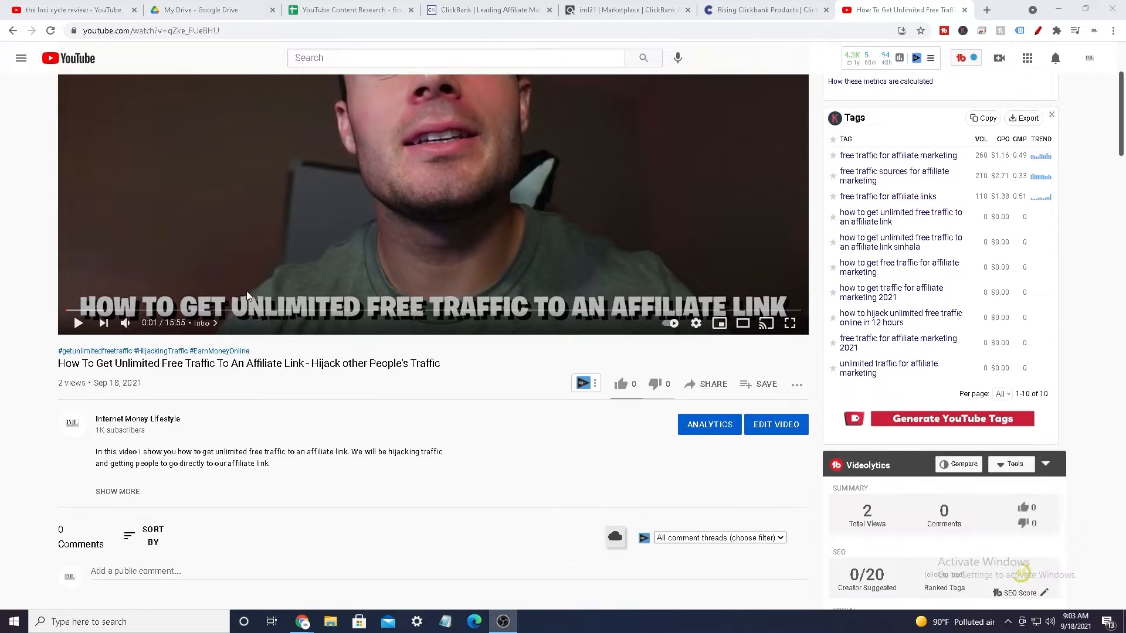
scroll(246, 291, "down", 1)
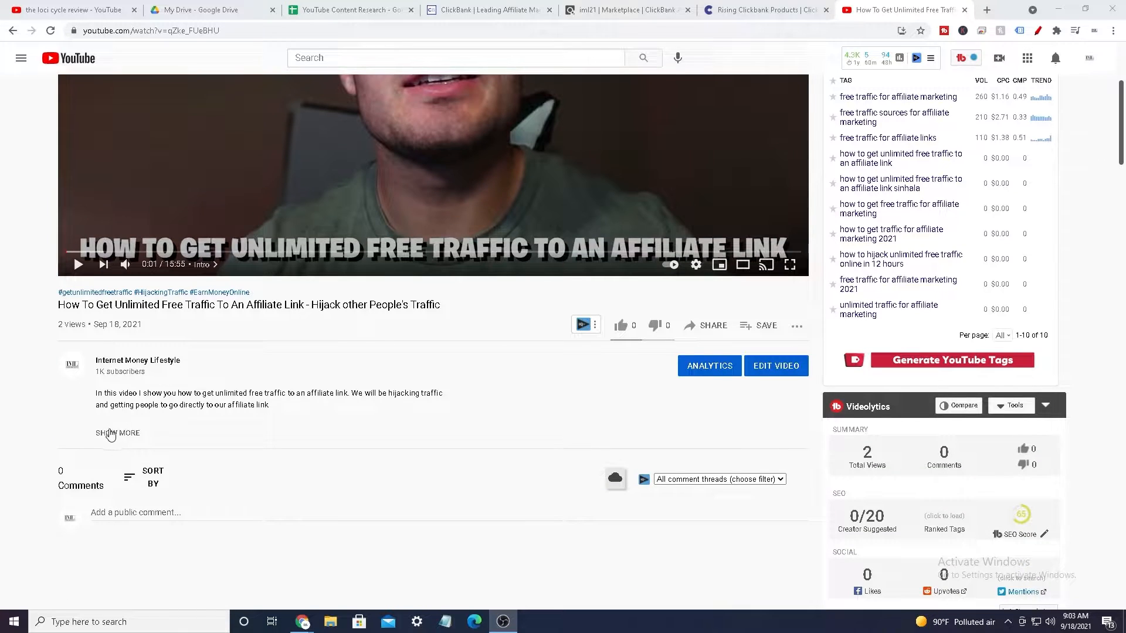
left_click(111, 434)
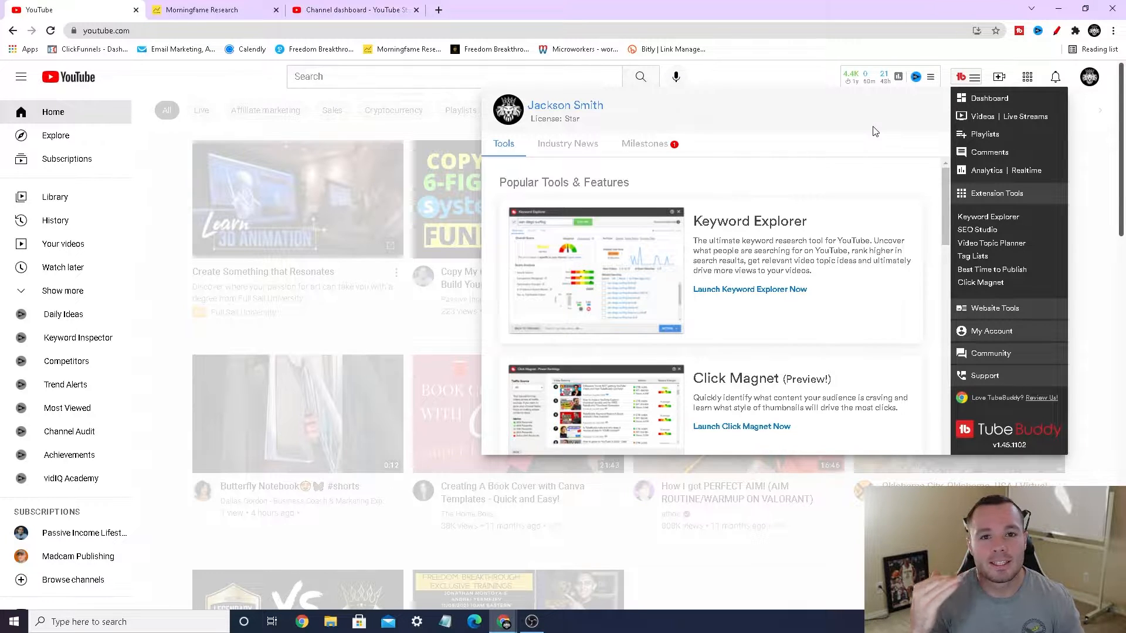
left_click(977, 78)
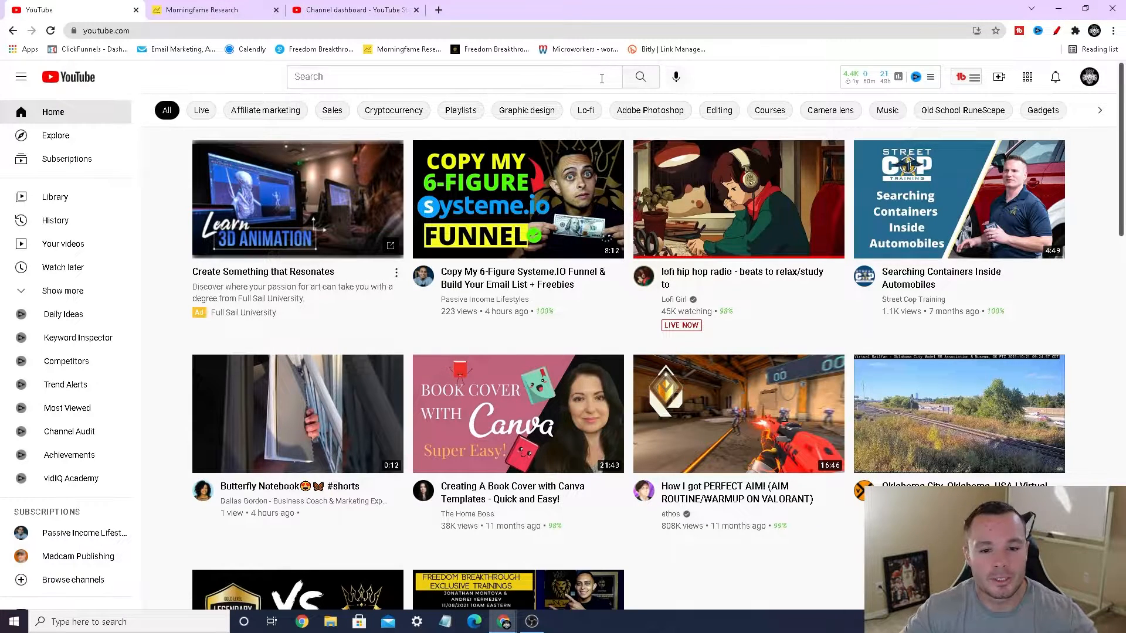
Step: Search YouTube for "how to rank youtube video"
left_click(601, 78)
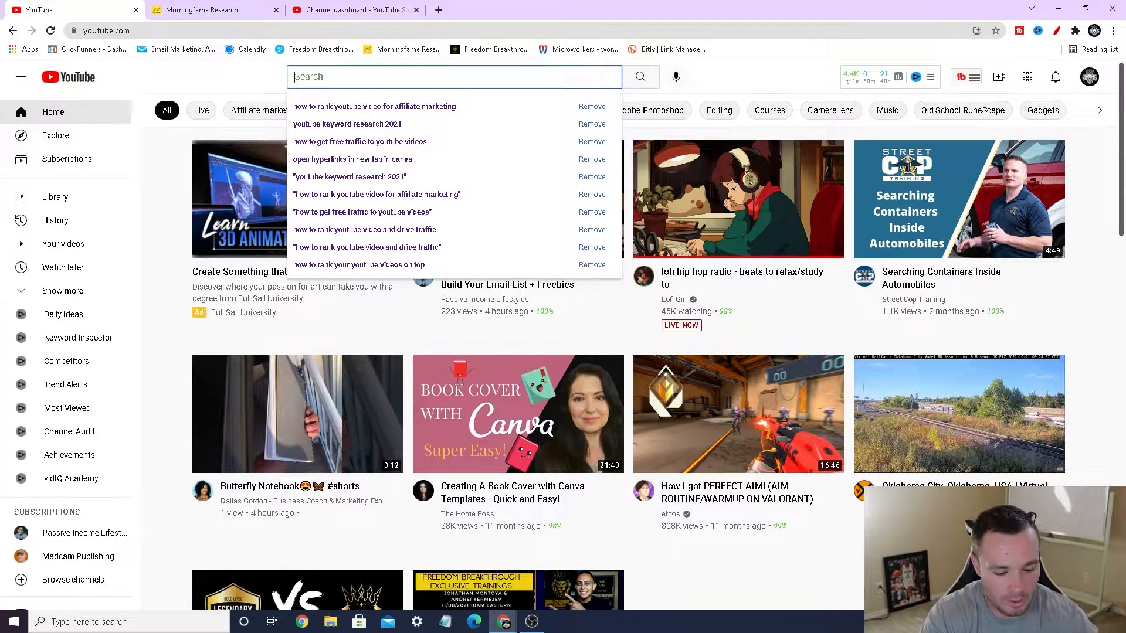
type("how to ")
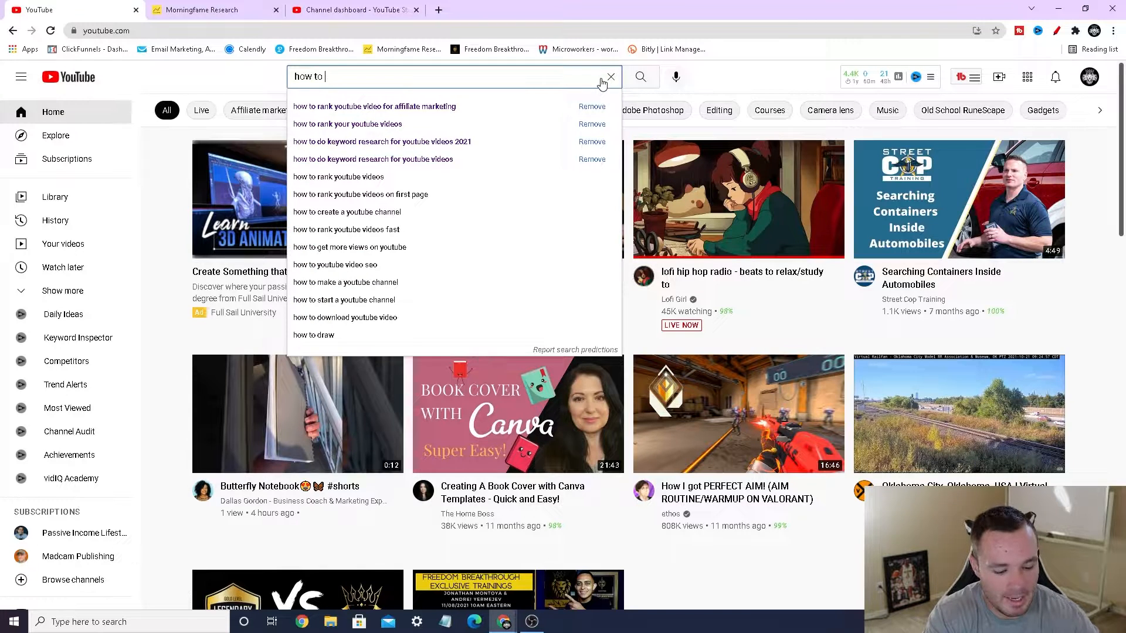
type("rank youtube ")
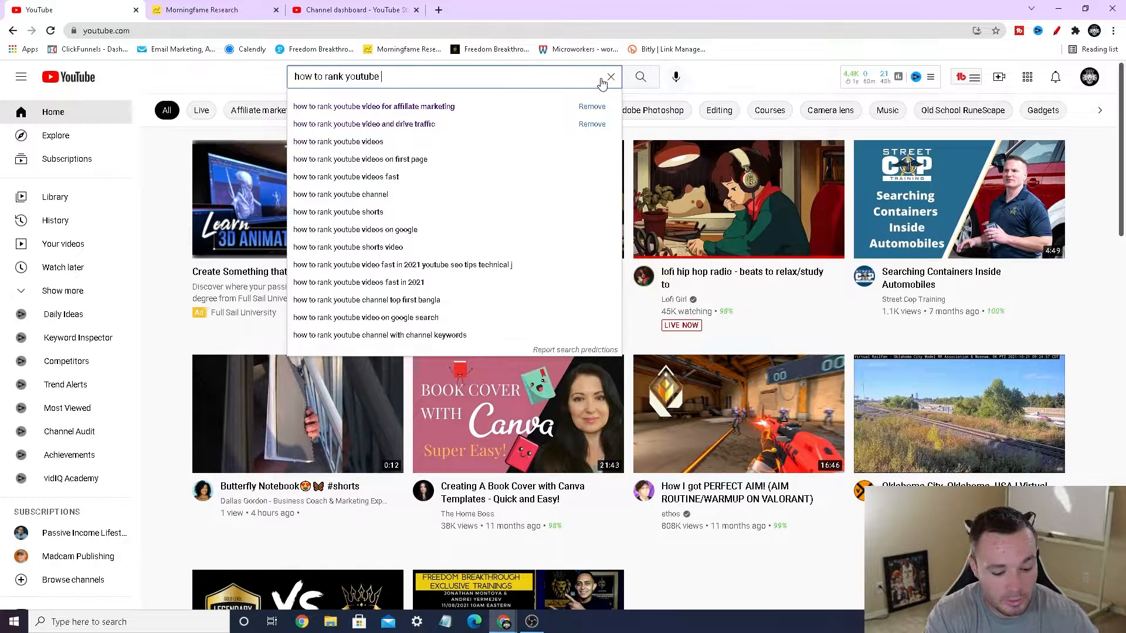
type("video")
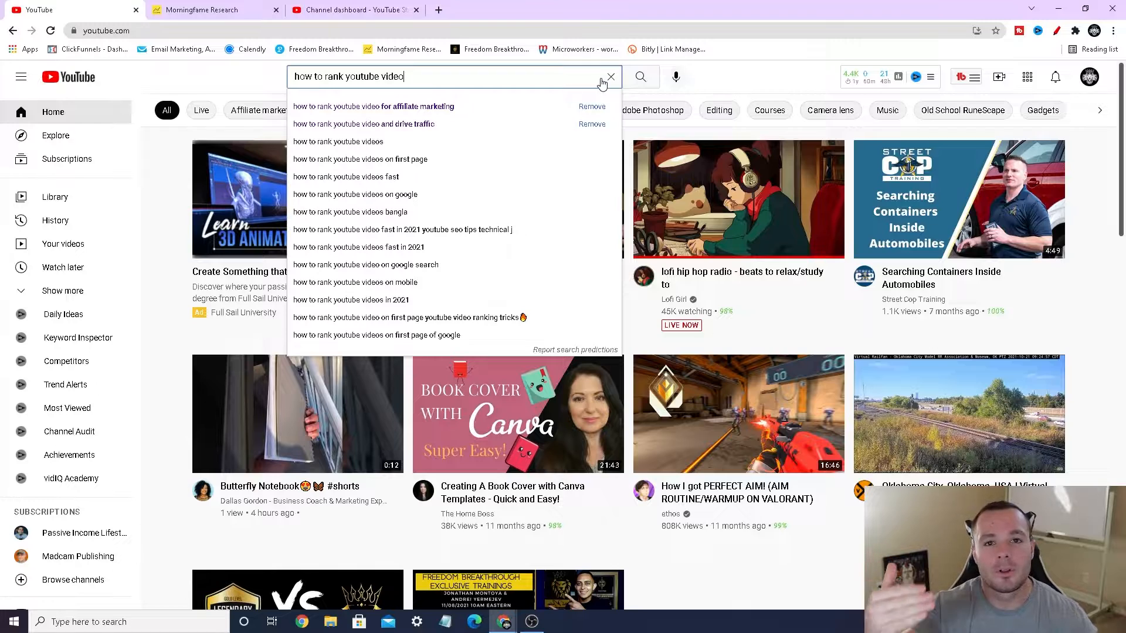
key("Return")
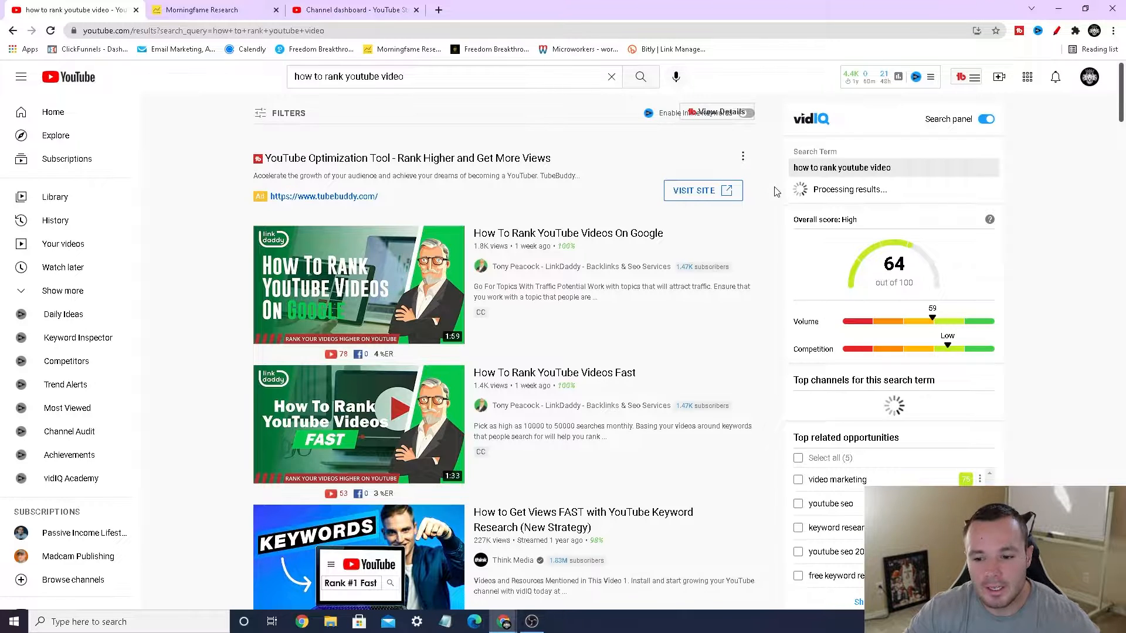
Step: Circle the TubeBuddy Search Explorer keyword score and the search phrase in red, and close the drawing tool
scroll(750, 220, "down", 1)
scroll(754, 220, "up", 1)
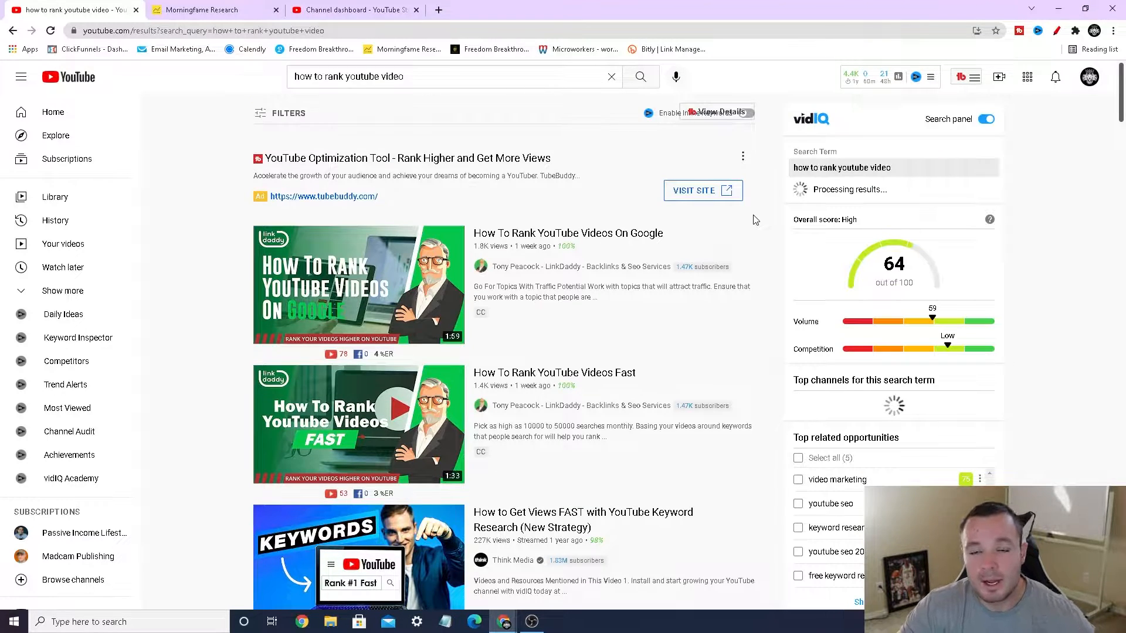
scroll(769, 220, "down", 7)
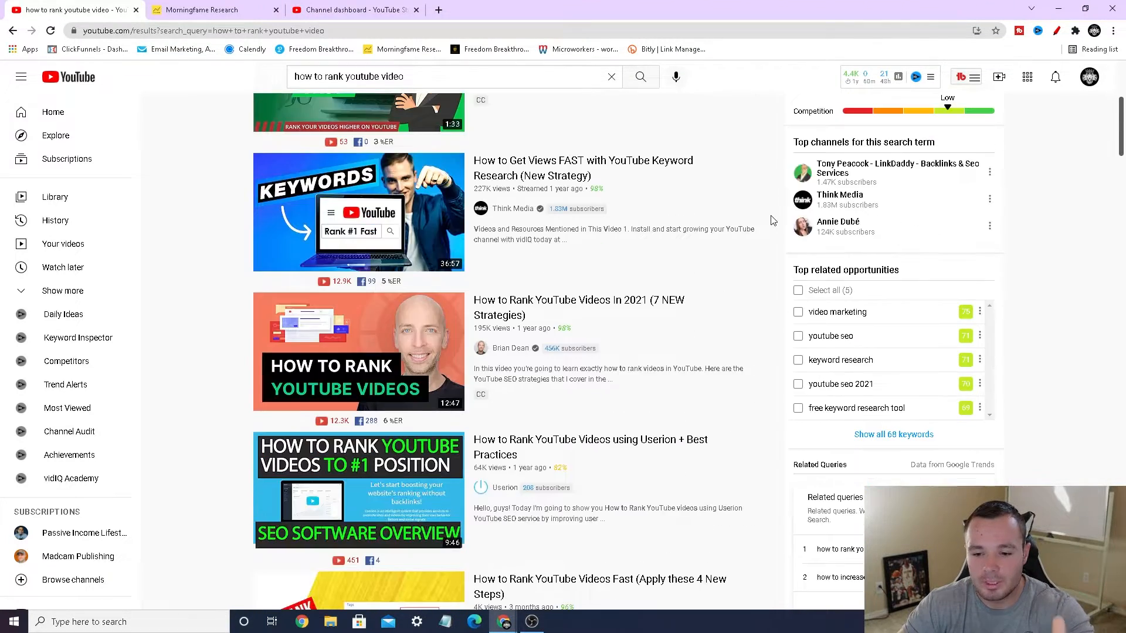
scroll(772, 221, "down", 4)
scroll(772, 220, "down", 5)
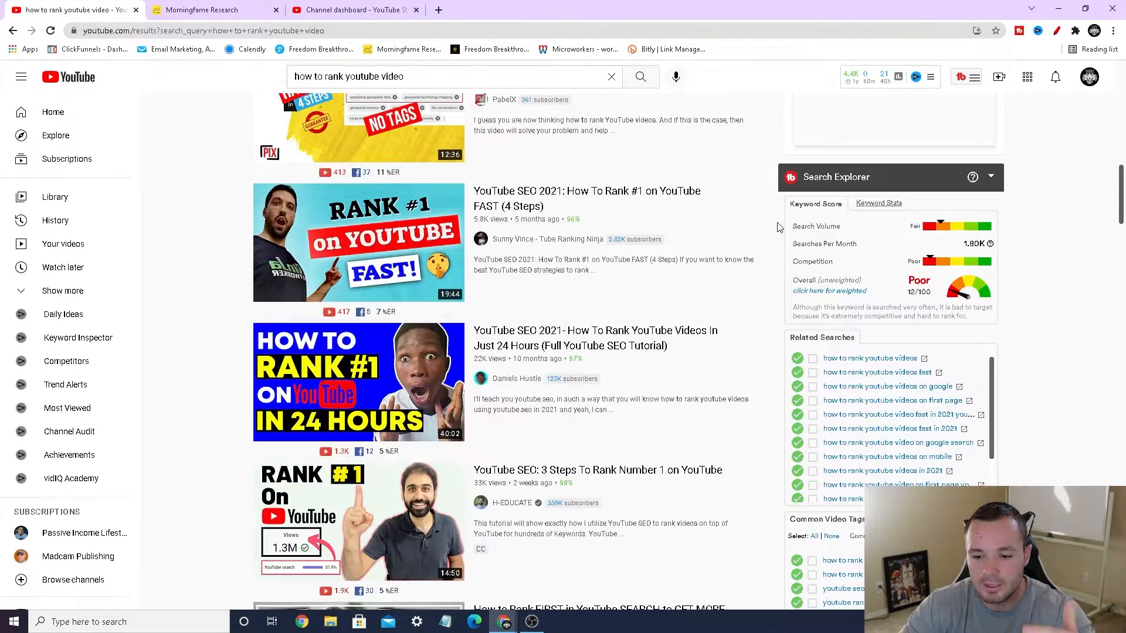
left_click(1056, 31)
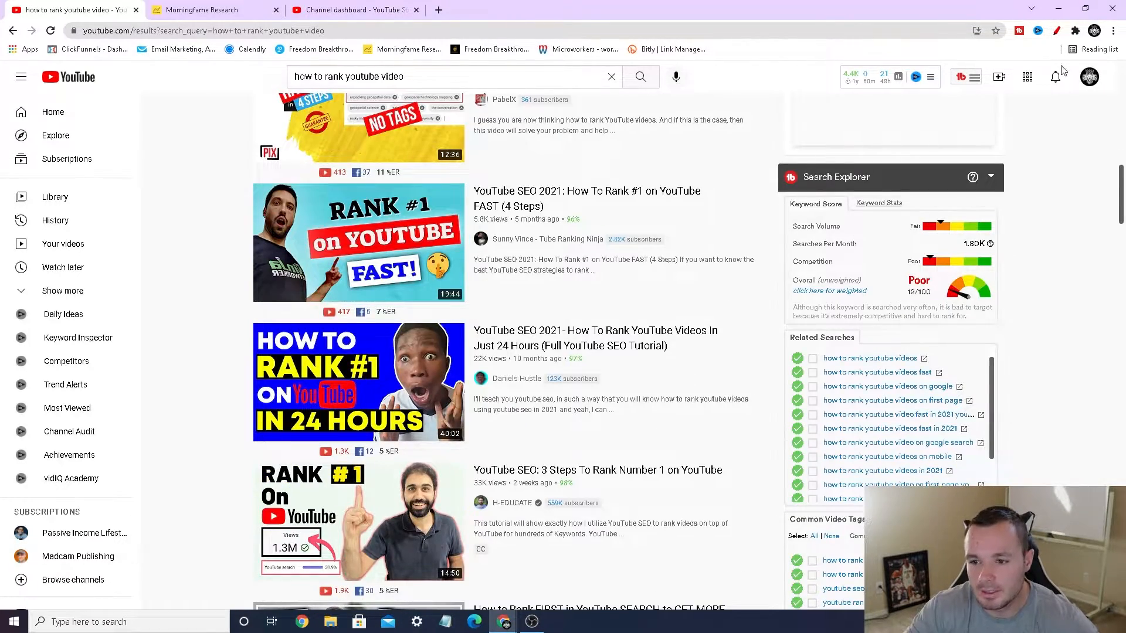
mouse_move(970, 329)
left_mouse_down()
mouse_move(786, 320)
mouse_move(762, 202)
mouse_move(873, 155)
mouse_move(1008, 178)
mouse_move(1007, 306)
mouse_move(965, 330)
left_mouse_up()
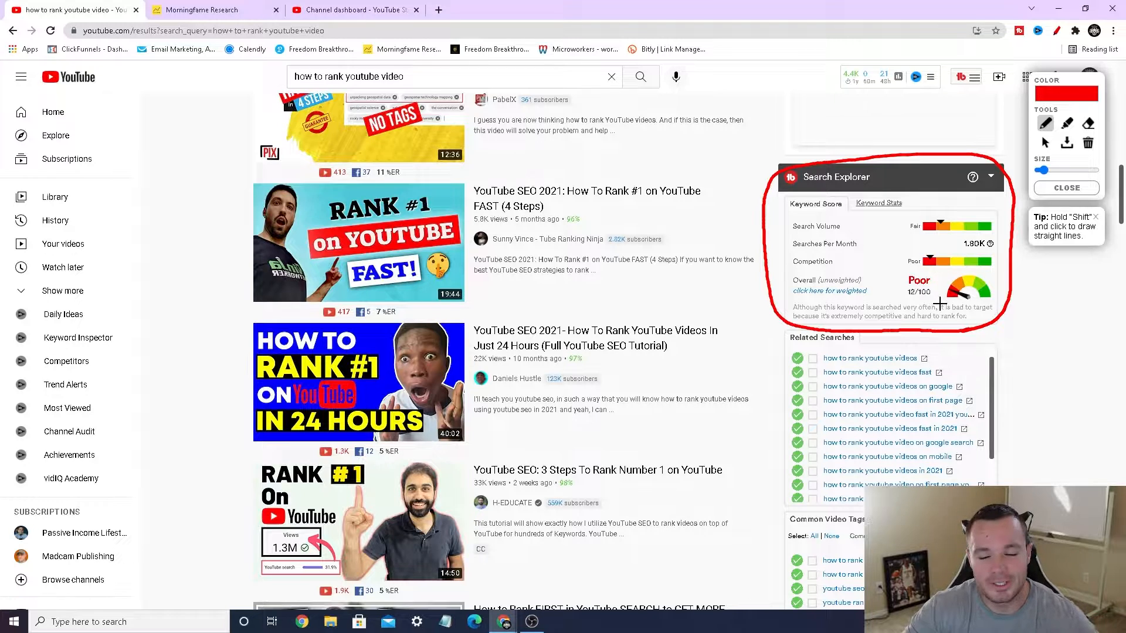
mouse_move(410, 73)
left_mouse_down()
mouse_move(326, 63)
mouse_move(283, 89)
mouse_move(392, 101)
mouse_move(421, 76)
left_mouse_up()
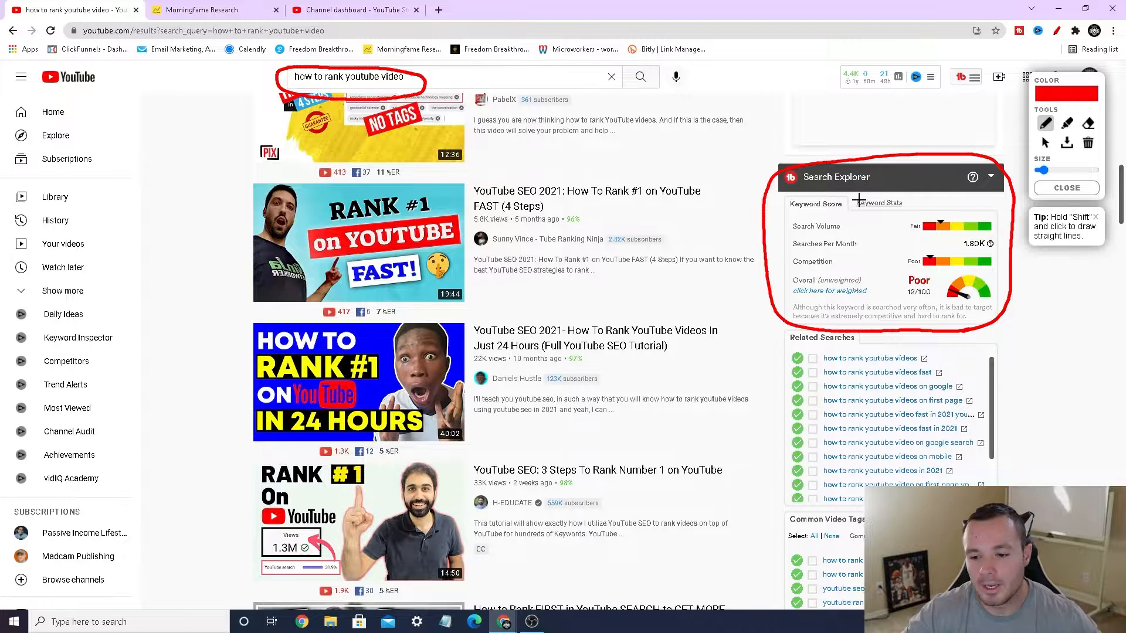
left_click(1065, 189)
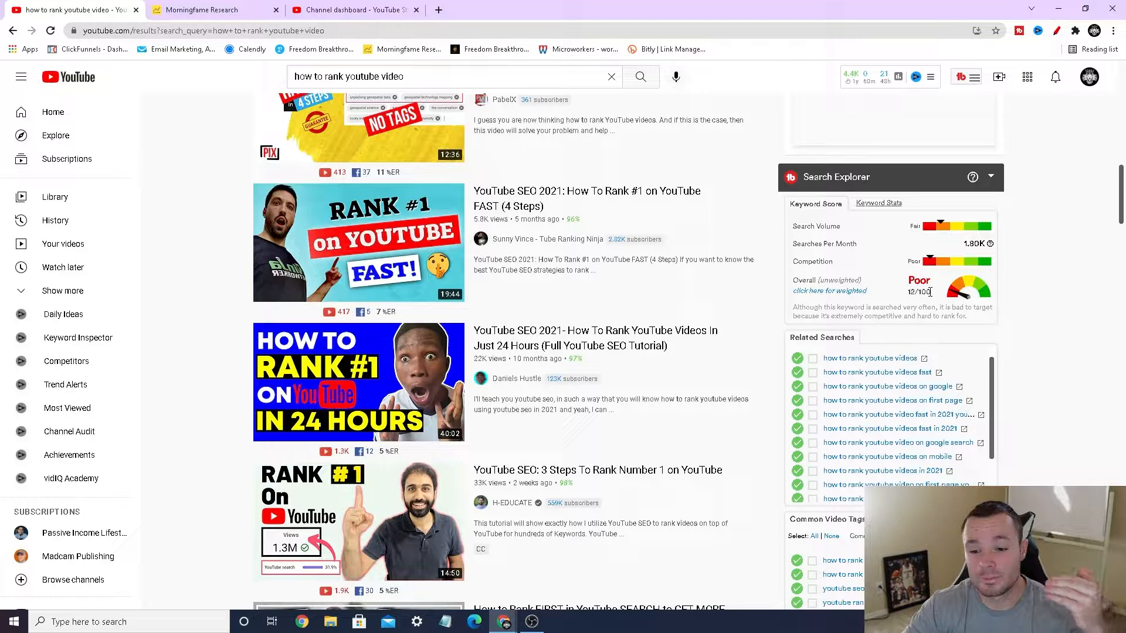
Step: Open the weighted keyword score in Keyword Explorer and circle the overall score in red
left_click(859, 291)
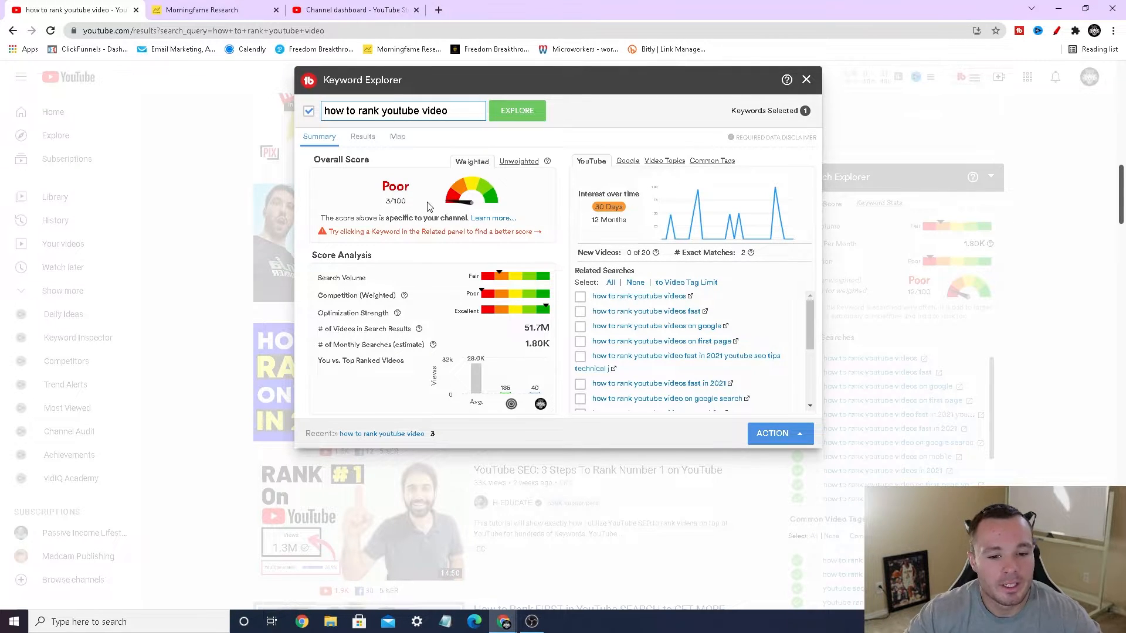
left_click(1056, 30)
mouse_move(410, 213)
left_mouse_down()
mouse_move(374, 196)
mouse_move(425, 196)
mouse_move(403, 208)
left_mouse_up()
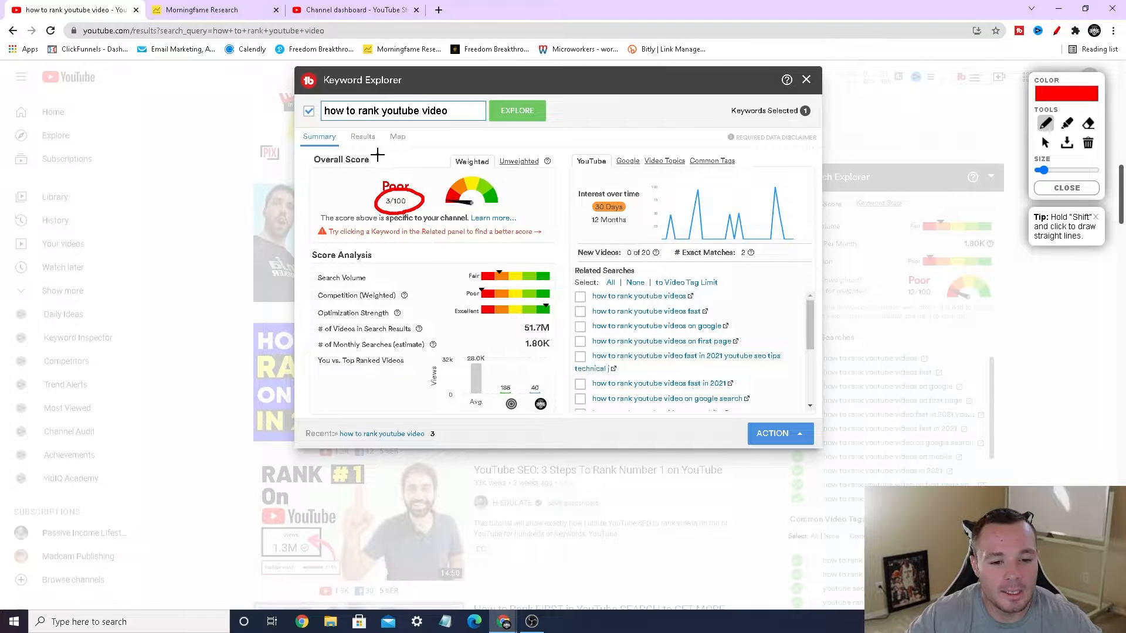
mouse_move(378, 155)
left_mouse_down()
mouse_move(388, 174)
mouse_move(379, 154)
left_mouse_up()
mouse_move(400, 158)
left_mouse_down()
mouse_move(426, 160)
mouse_move(418, 171)
left_mouse_up()
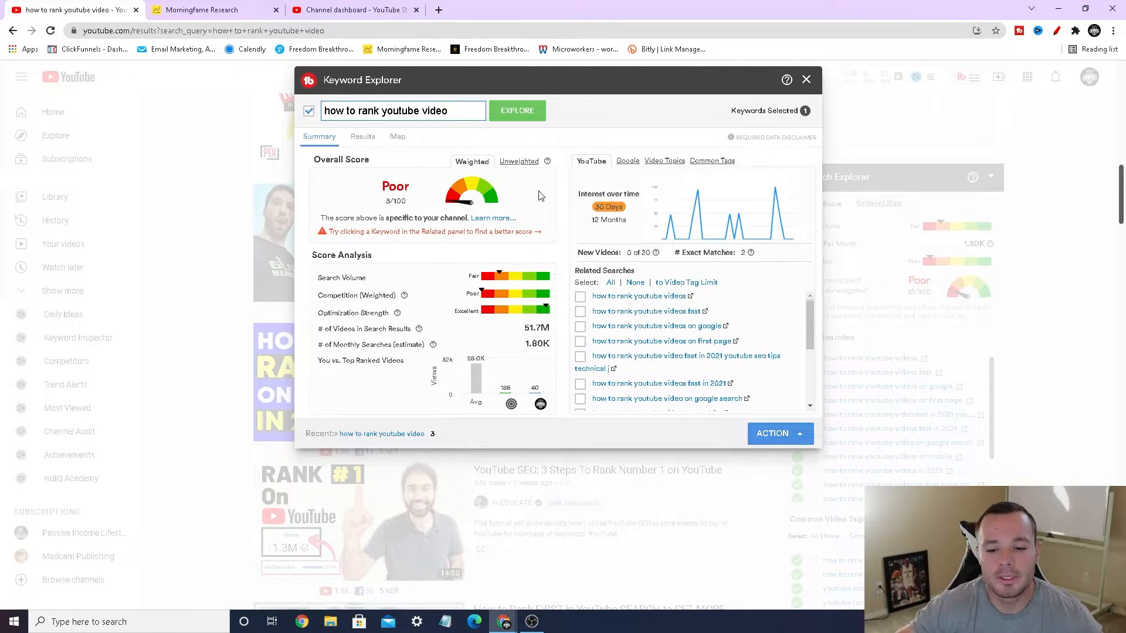
Step: Circle the Related Searches list in Keyword Explorer in red and close the drawing tool
left_click(1057, 30)
mouse_move(739, 278)
left_mouse_down()
mouse_move(654, 275)
mouse_move(538, 341)
mouse_move(613, 423)
mouse_move(757, 416)
mouse_move(784, 326)
mouse_move(737, 276)
left_mouse_up()
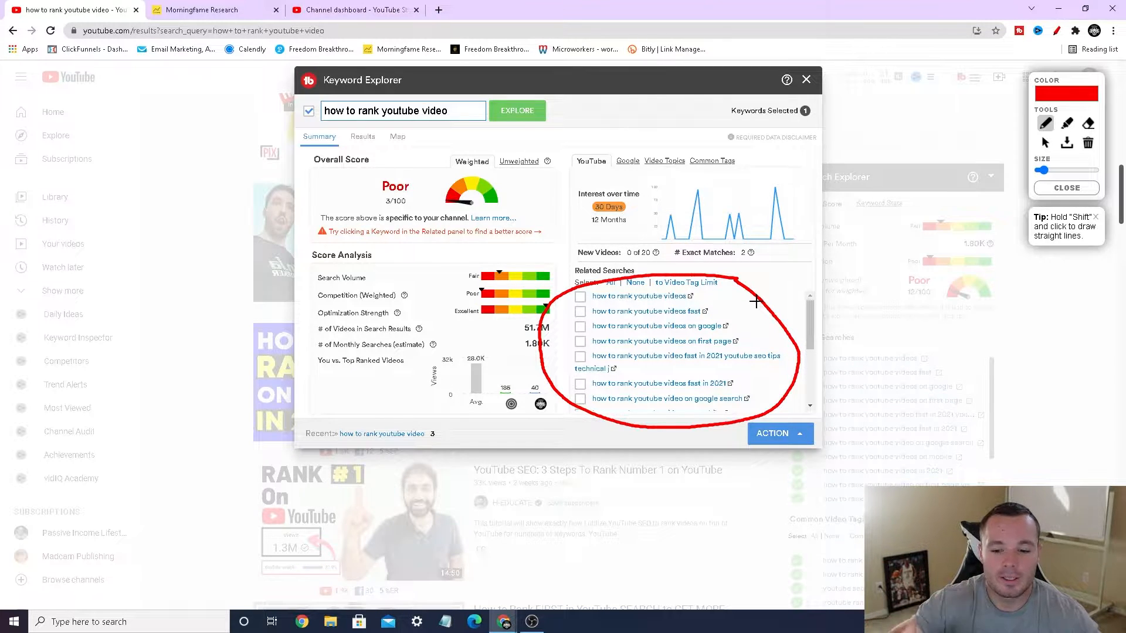
left_click(1041, 190)
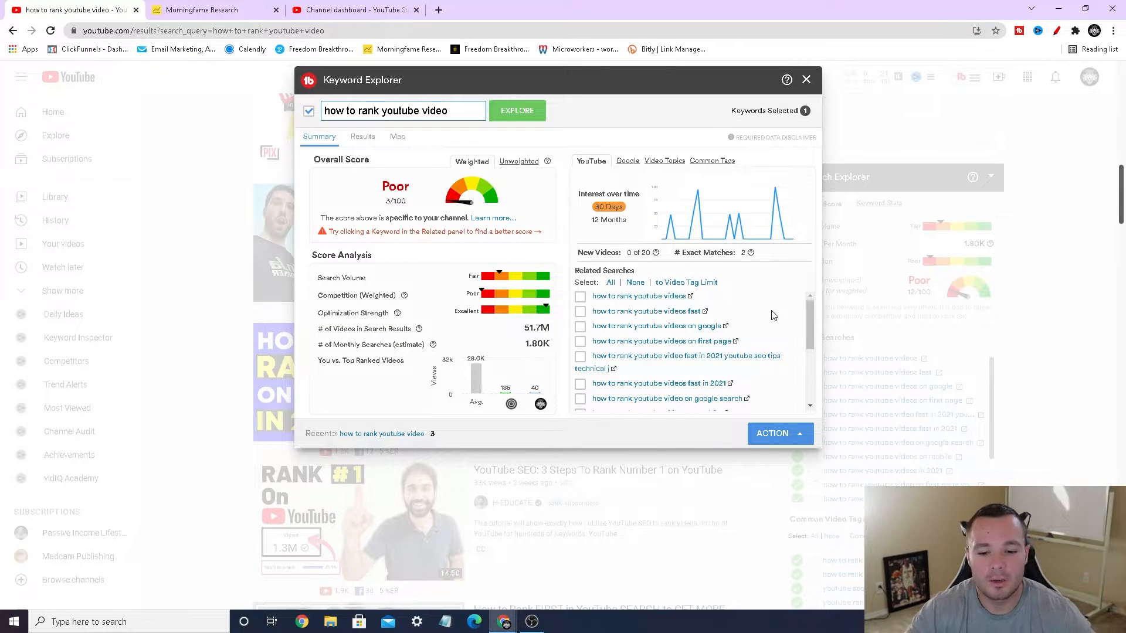
Step: Explore the related keyword "how to rank youtube videos" and temporarily circle its You vs. Top Ranked Videos chart in red
left_click(659, 300)
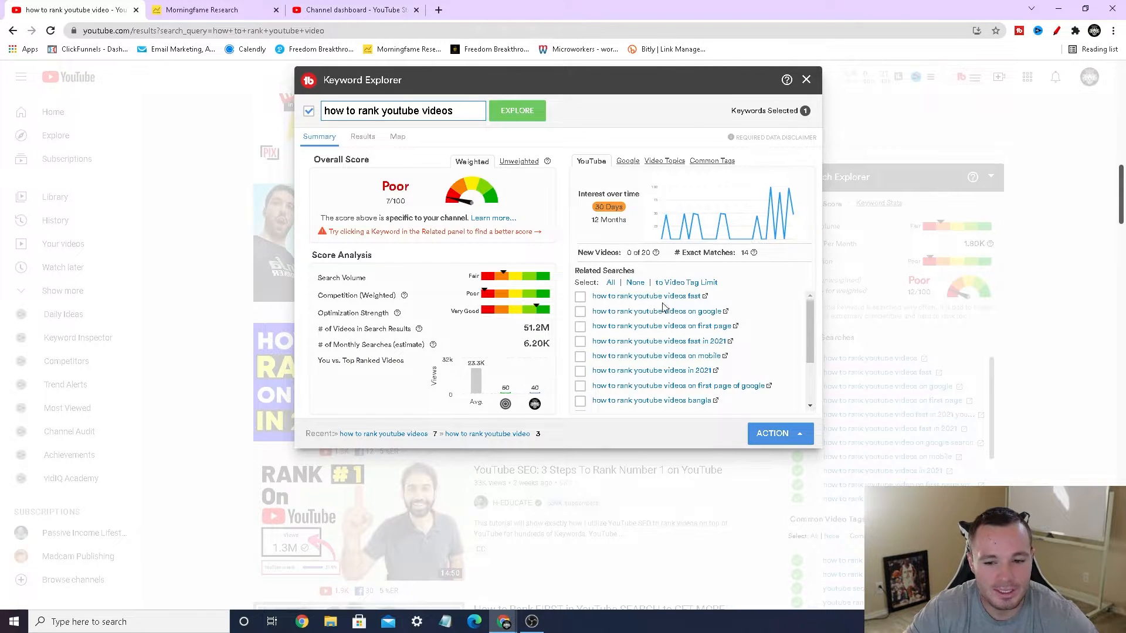
left_click(1056, 31)
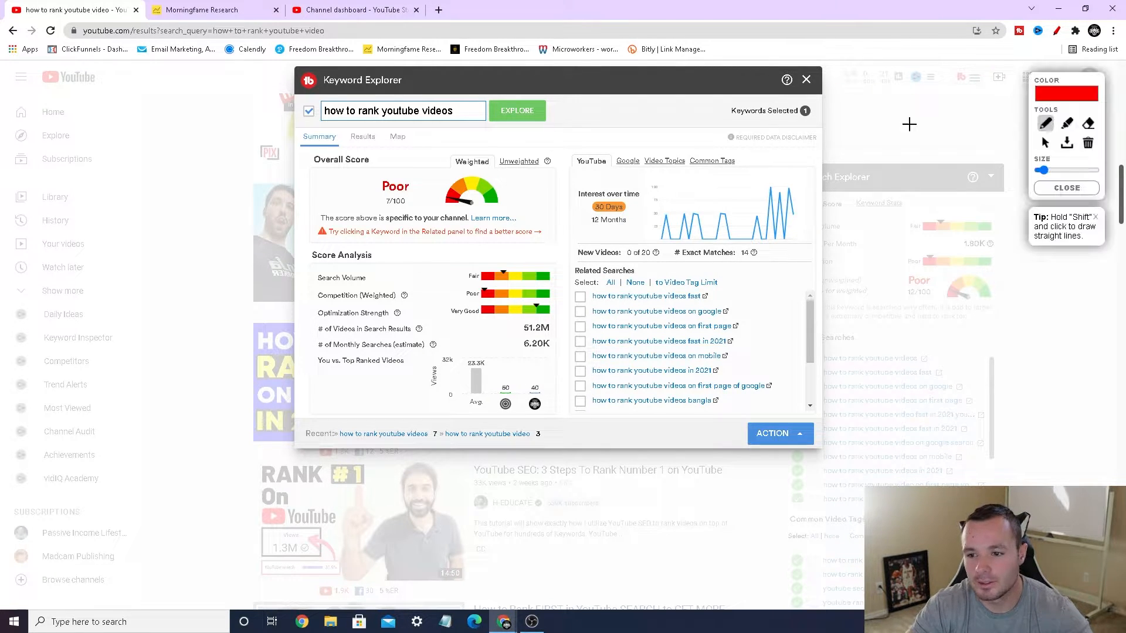
mouse_move(497, 356)
left_mouse_down()
mouse_move(476, 354)
mouse_move(451, 384)
mouse_move(492, 417)
mouse_move(554, 405)
mouse_move(546, 364)
mouse_move(488, 354)
left_mouse_up()
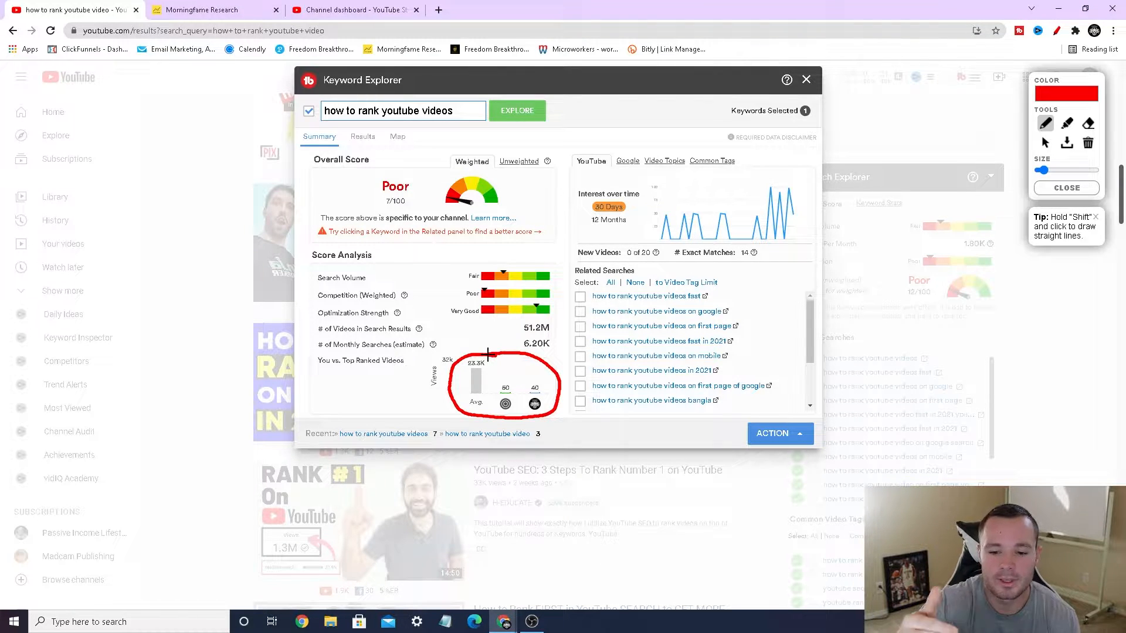
left_click(1066, 189)
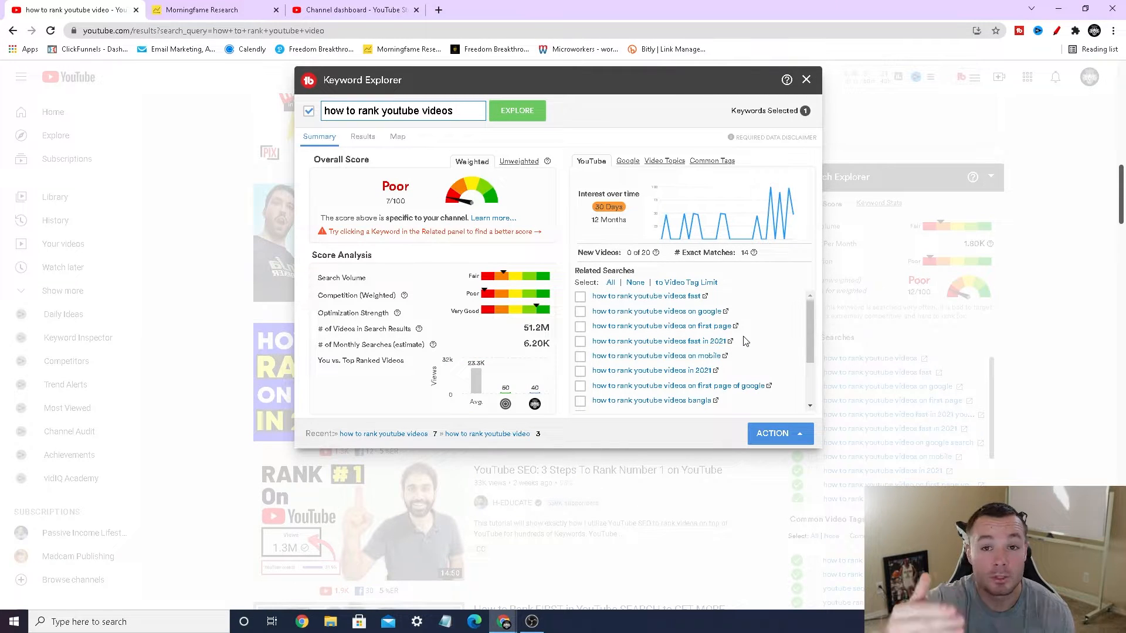
Step: Explore the related keywords "how to rank youtube videos on first page" and "how to rank youtube videos on first page of google"
left_click(709, 327)
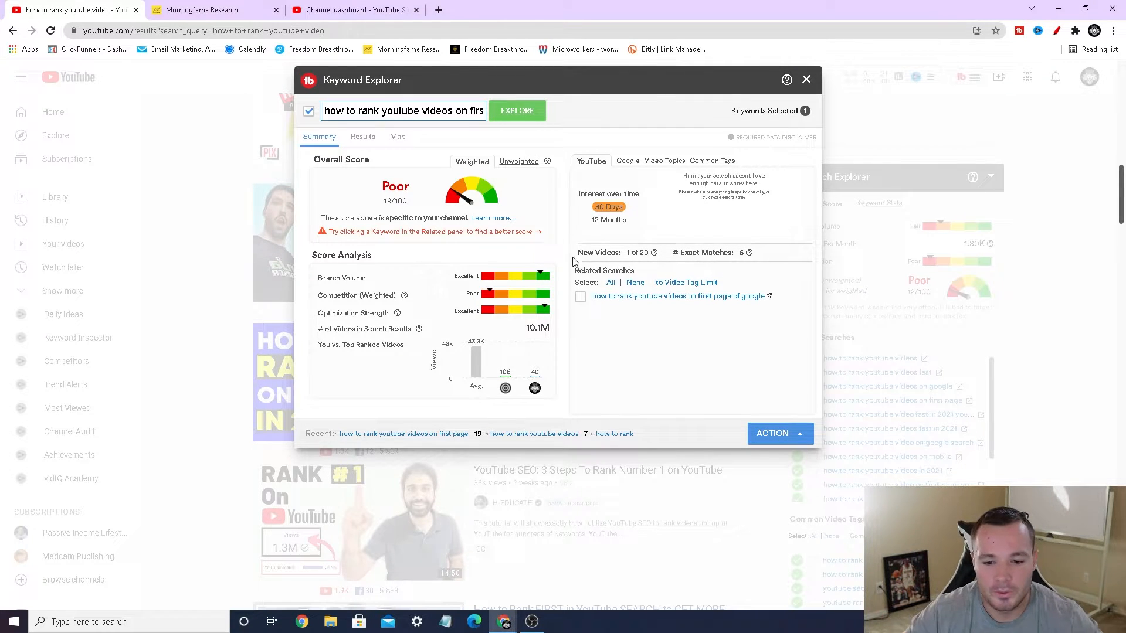
left_click(692, 298)
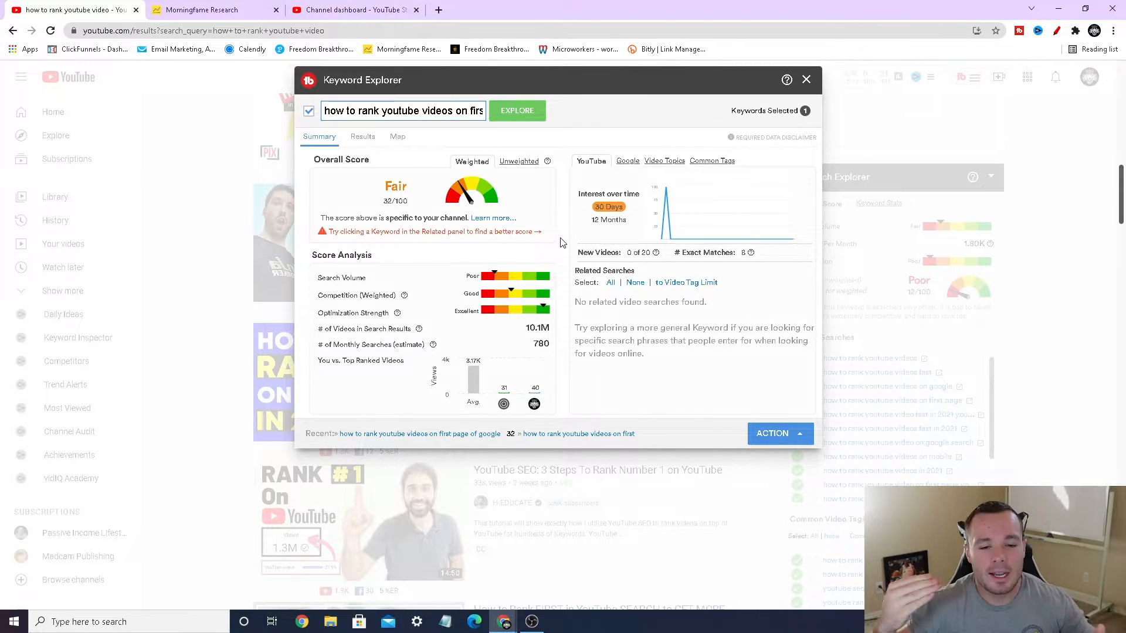
Step: Replace the Keyword Explorer term with "how to rank youtube video for affiliate marketing" and run the analysis
left_click(467, 114)
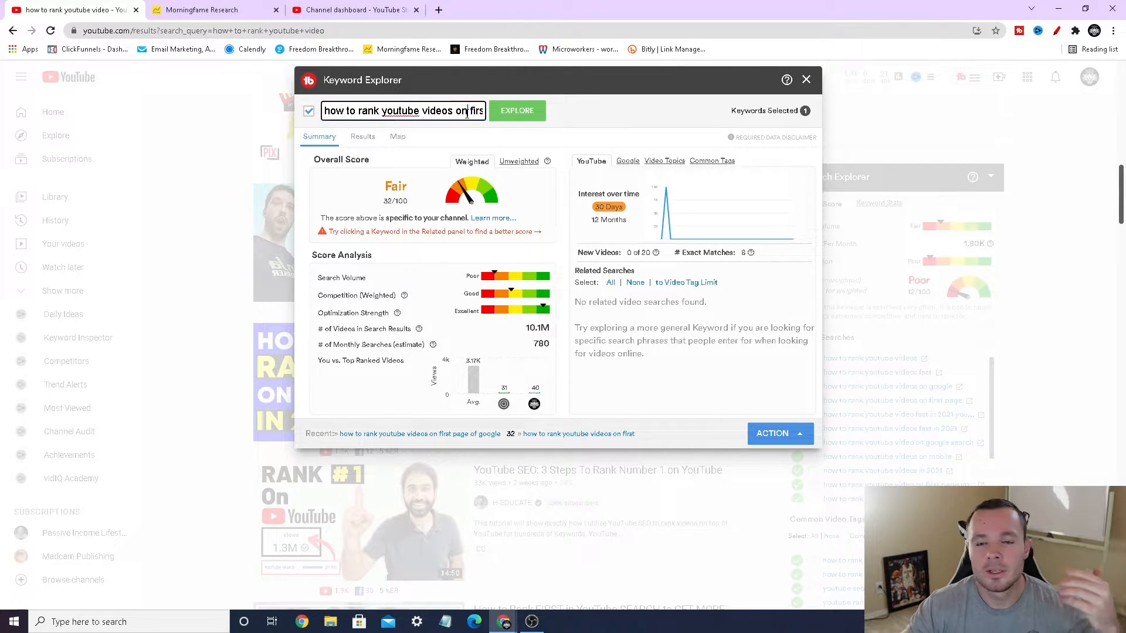
key("ctrl+a")
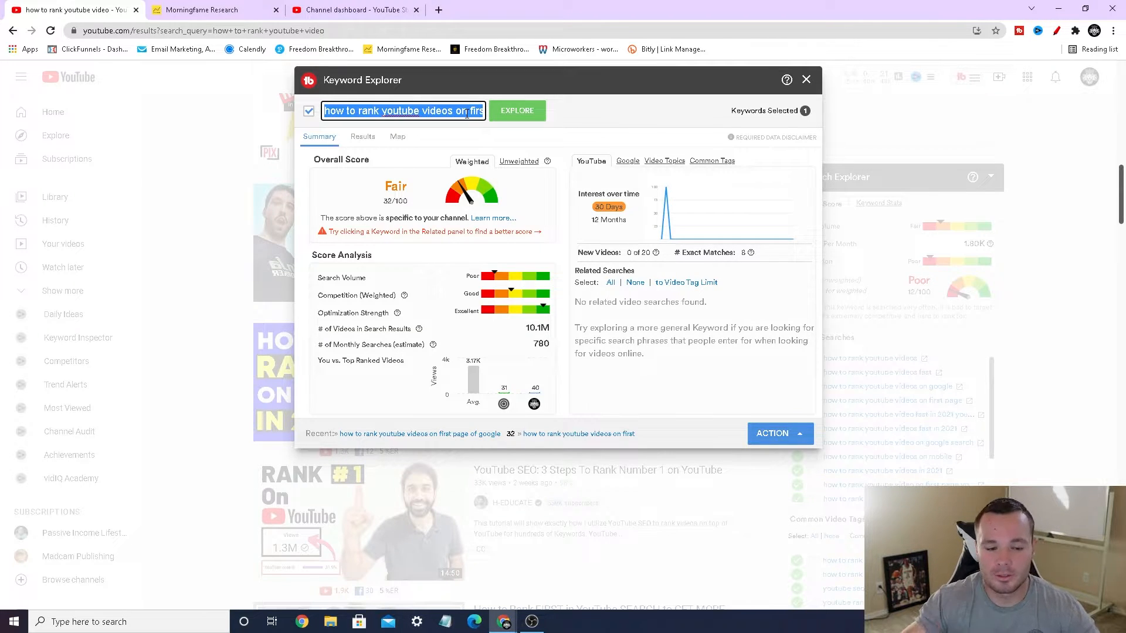
type("how to ")
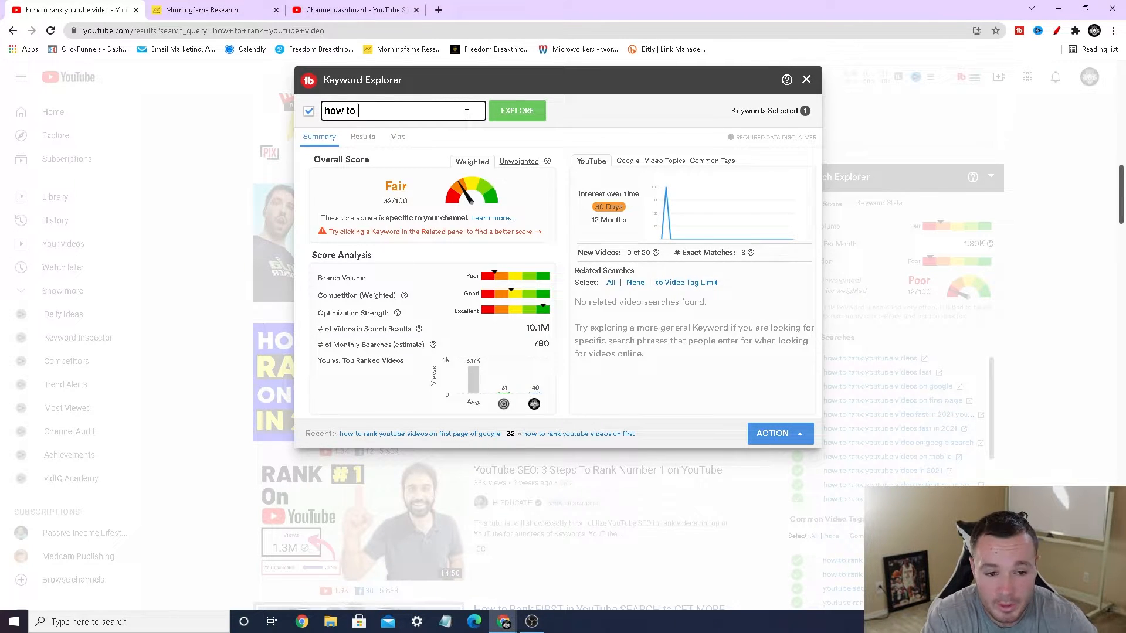
type("rank youtube ")
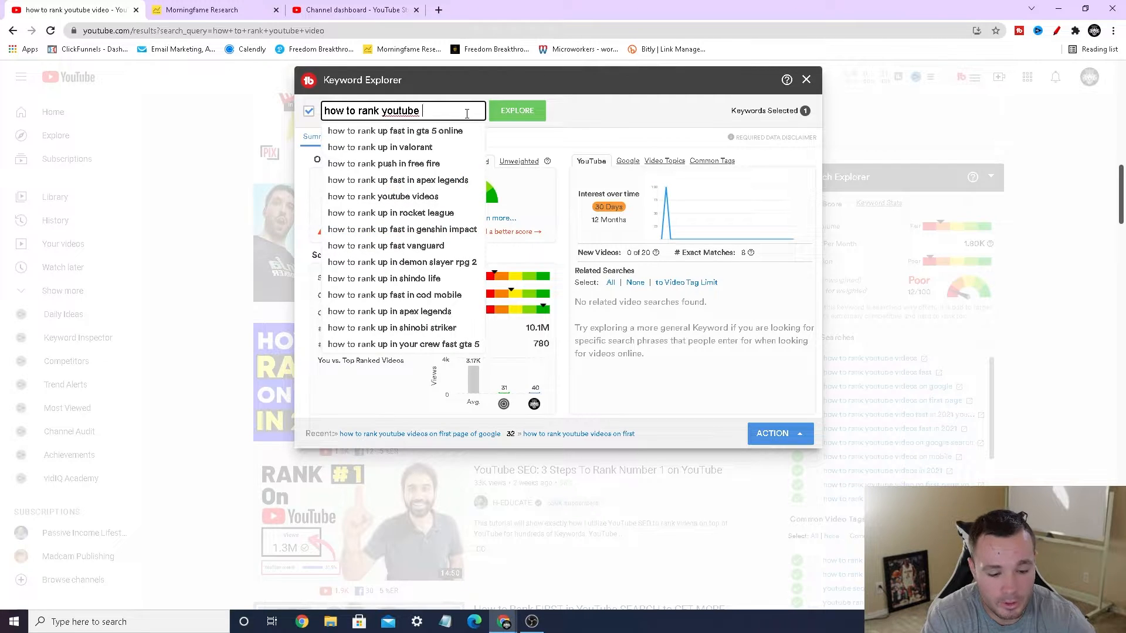
type("video for af")
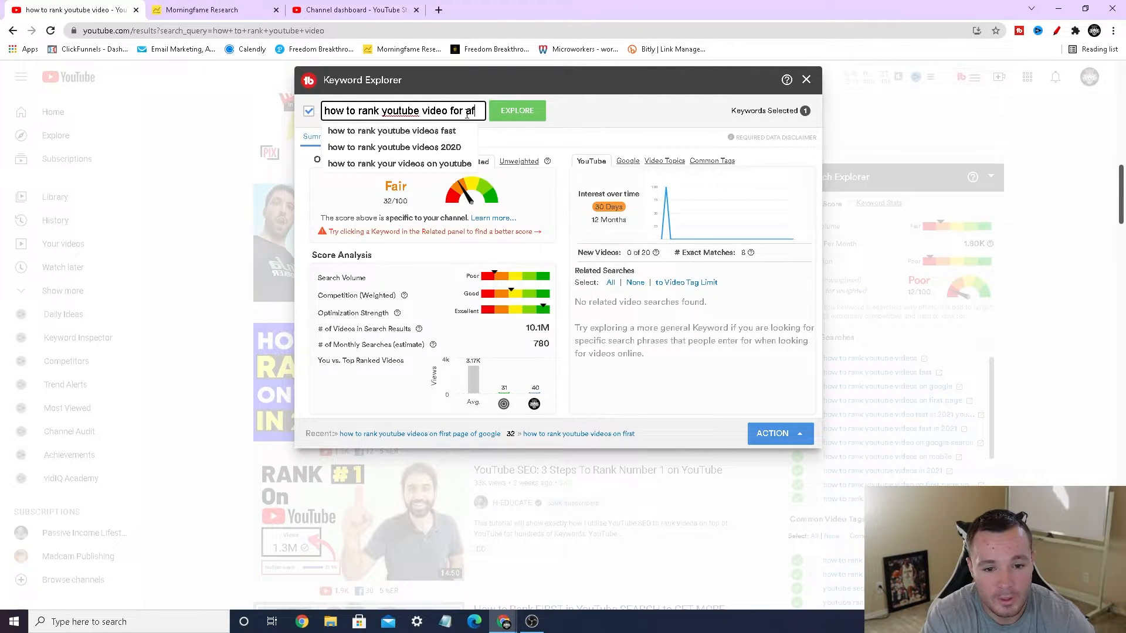
type("filiate marketing")
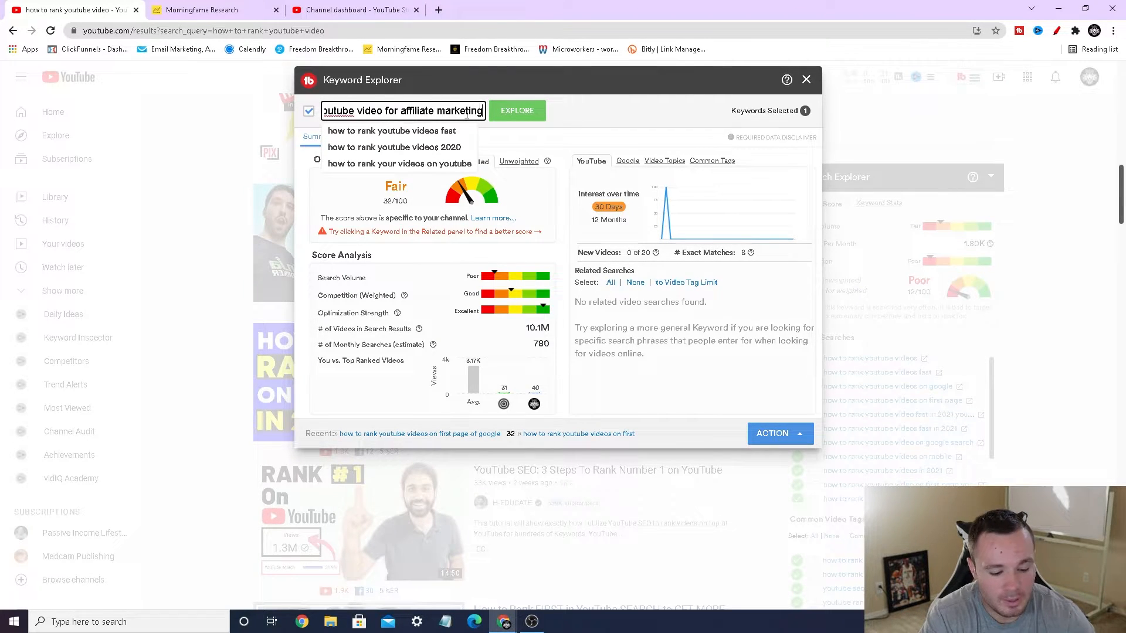
key("Return")
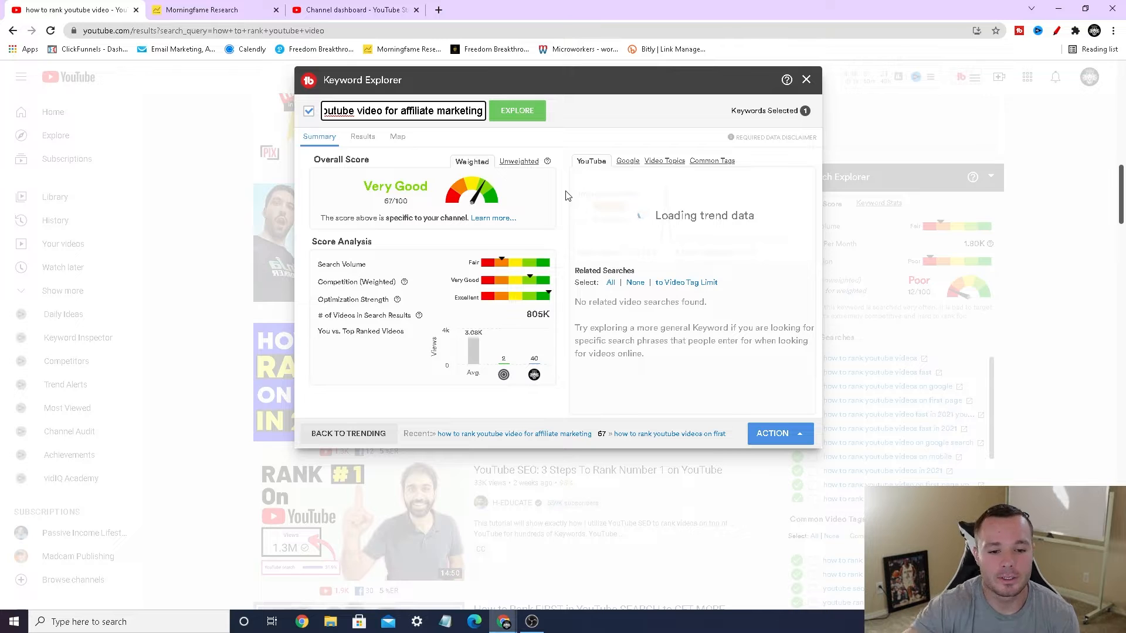
Step: Annotate the overall score in red with "50+", a check mark and a circle around the rating, and close the drawing tool
left_click(1054, 30)
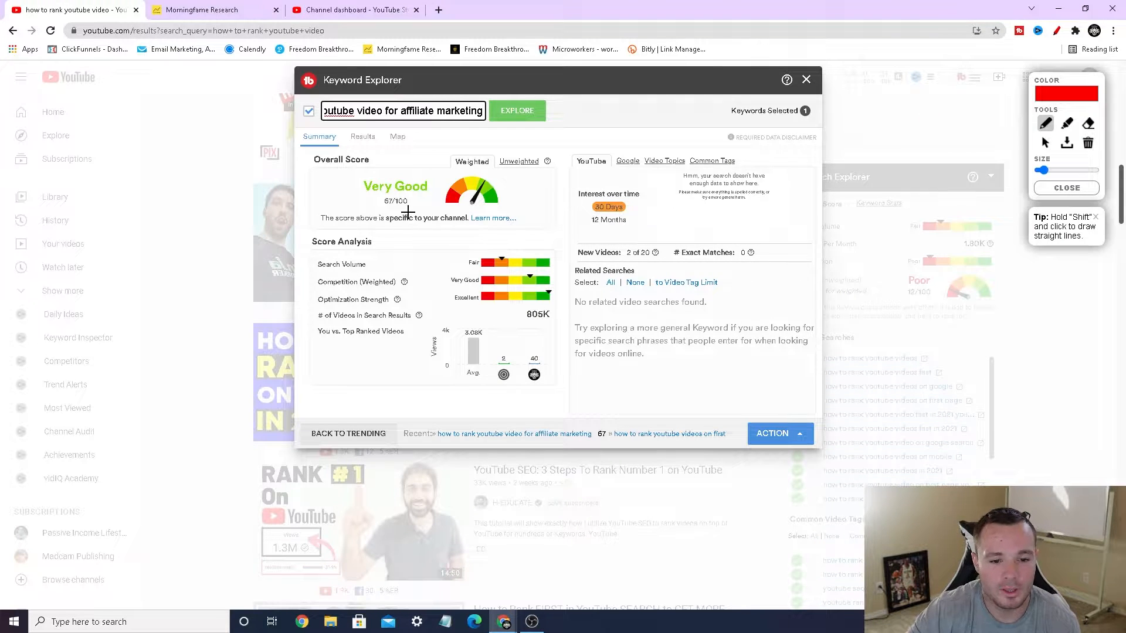
mouse_move(382, 149)
left_mouse_down()
mouse_move(386, 166)
mouse_move(403, 147)
mouse_move(434, 155)
left_mouse_up()
mouse_move(432, 148)
left_mouse_down()
mouse_move(432, 166)
mouse_move(477, 134)
left_mouse_up()
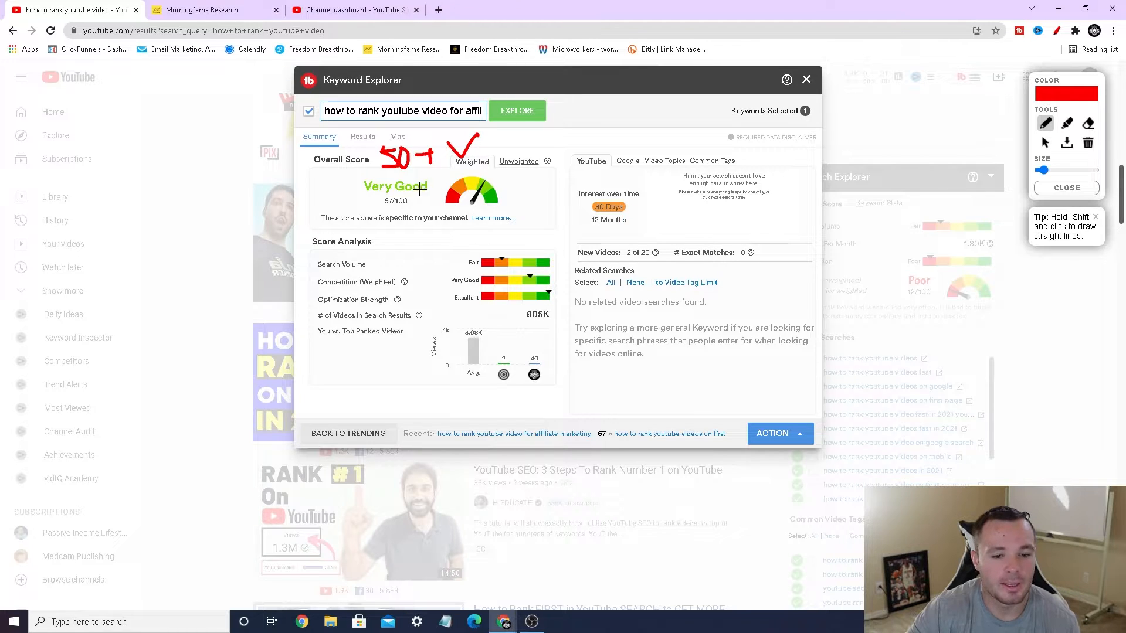
mouse_move(413, 174)
left_mouse_down()
mouse_move(375, 170)
mouse_move(359, 206)
mouse_move(435, 204)
mouse_move(413, 174)
mouse_move(434, 189)
left_mouse_up()
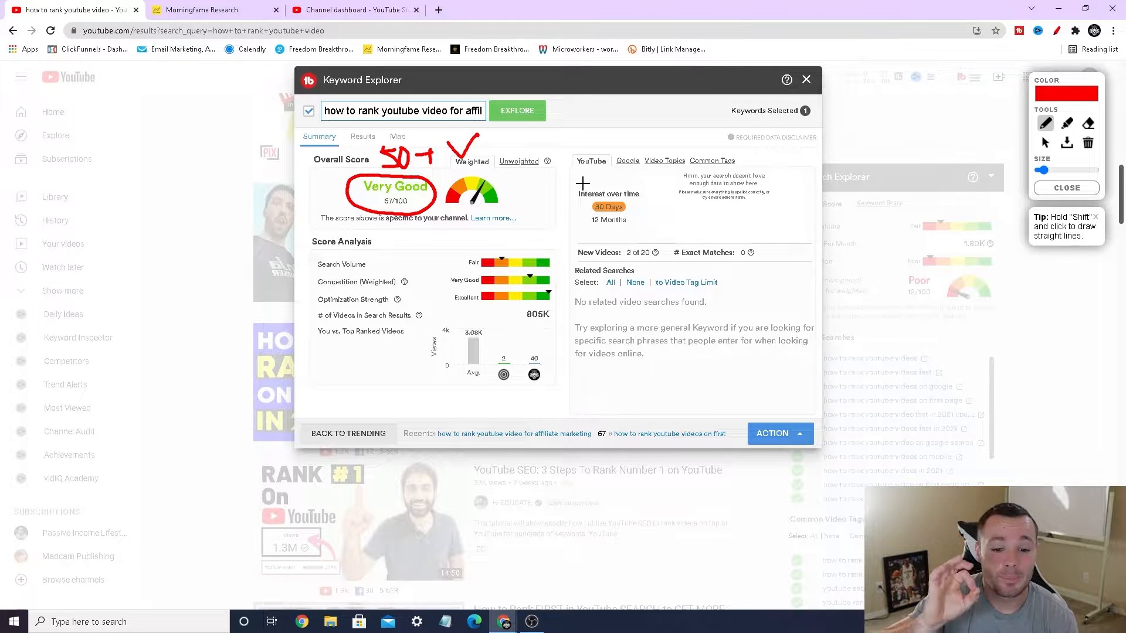
left_click(1041, 188)
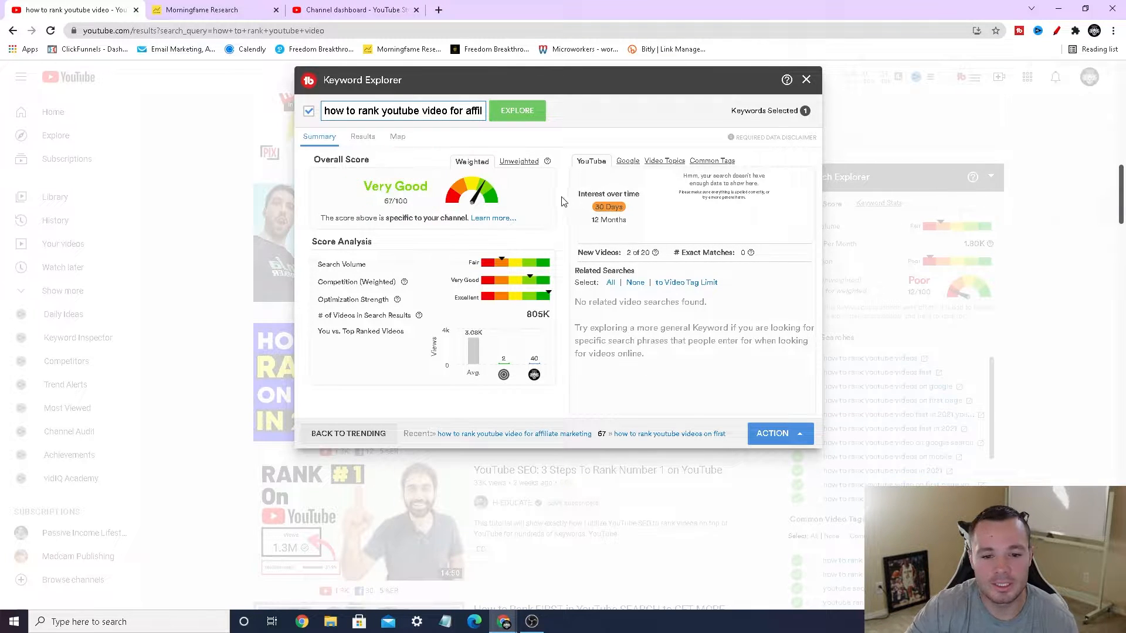
Step: Check the unweighted overall score for the keyword and return to the weighted score
left_click(522, 164)
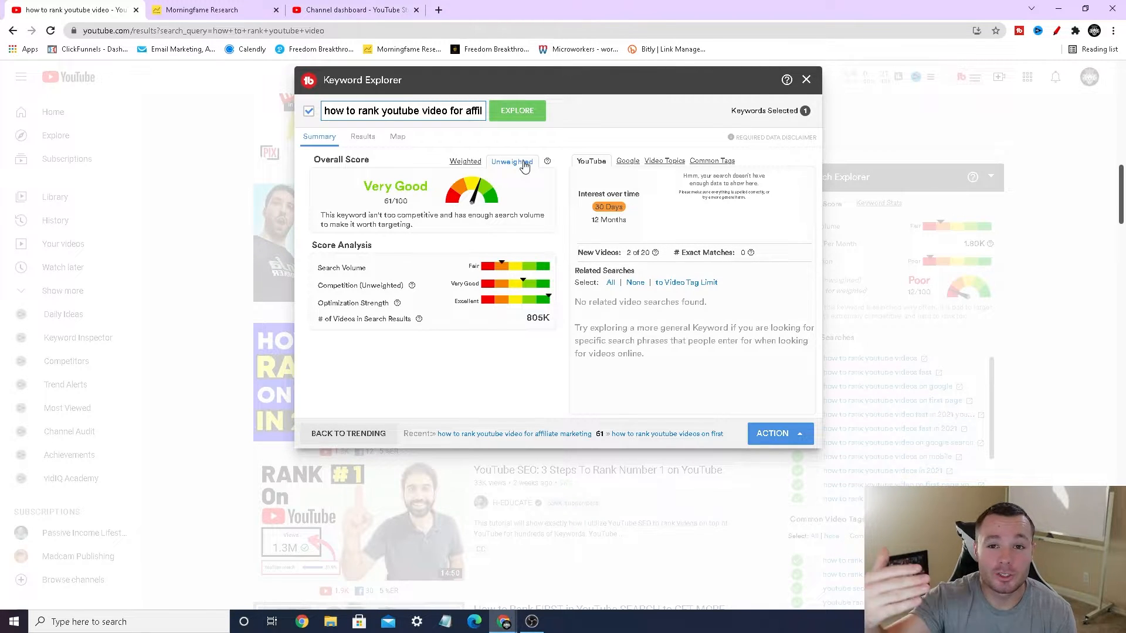
left_click(475, 163)
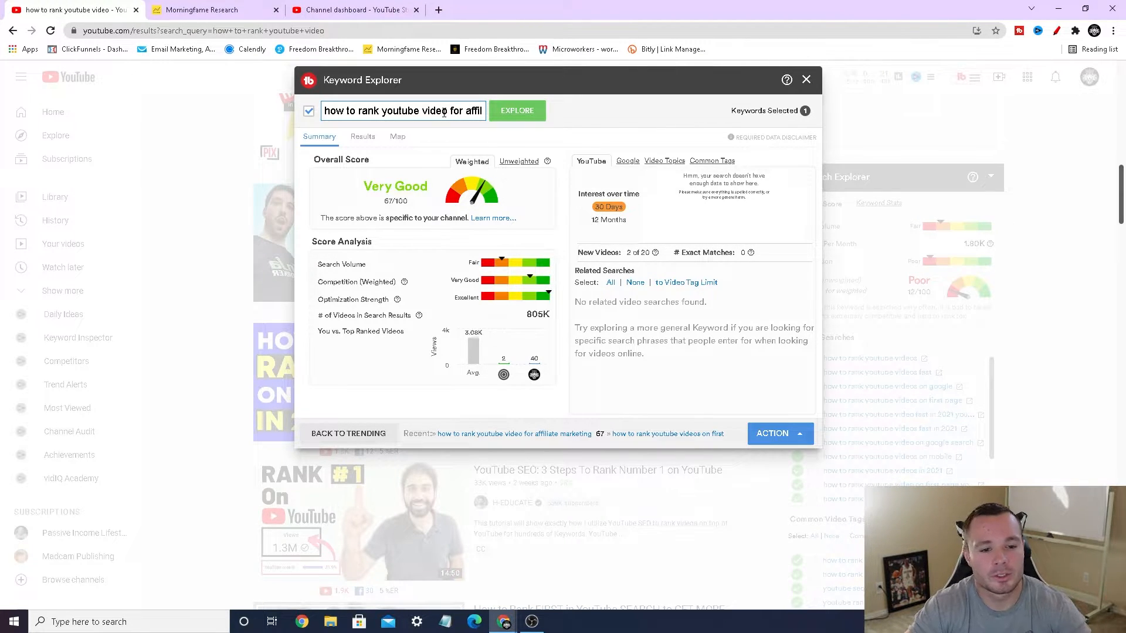
Step: Add "in 2021" to the end of the keyword phrase and run the analysis
left_click_drag(423, 111, 481, 112)
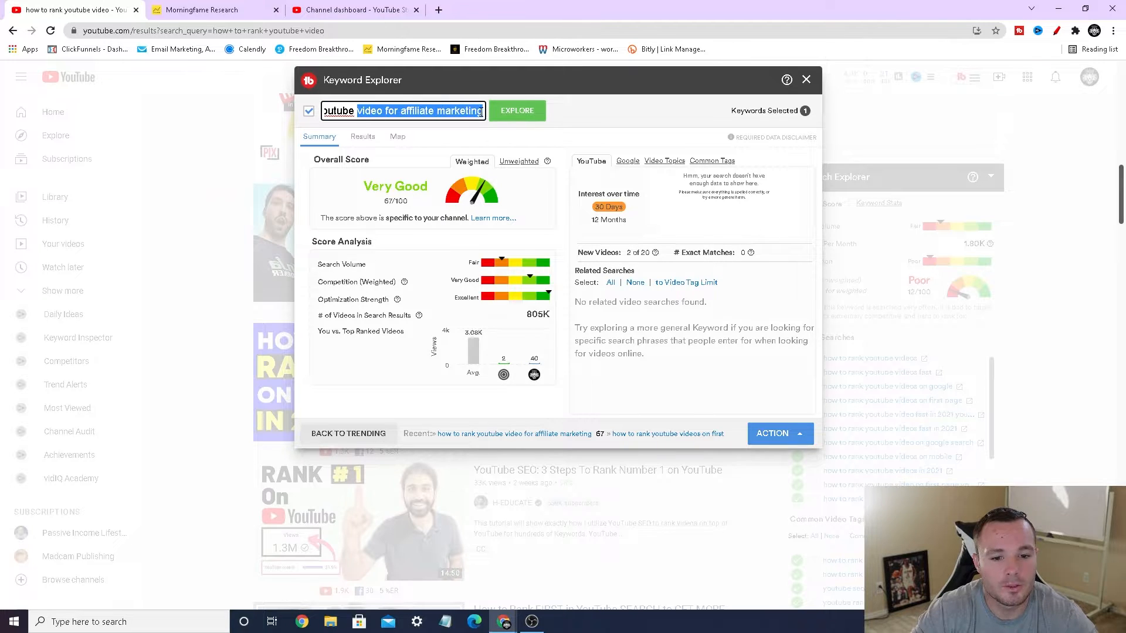
left_click(481, 112)
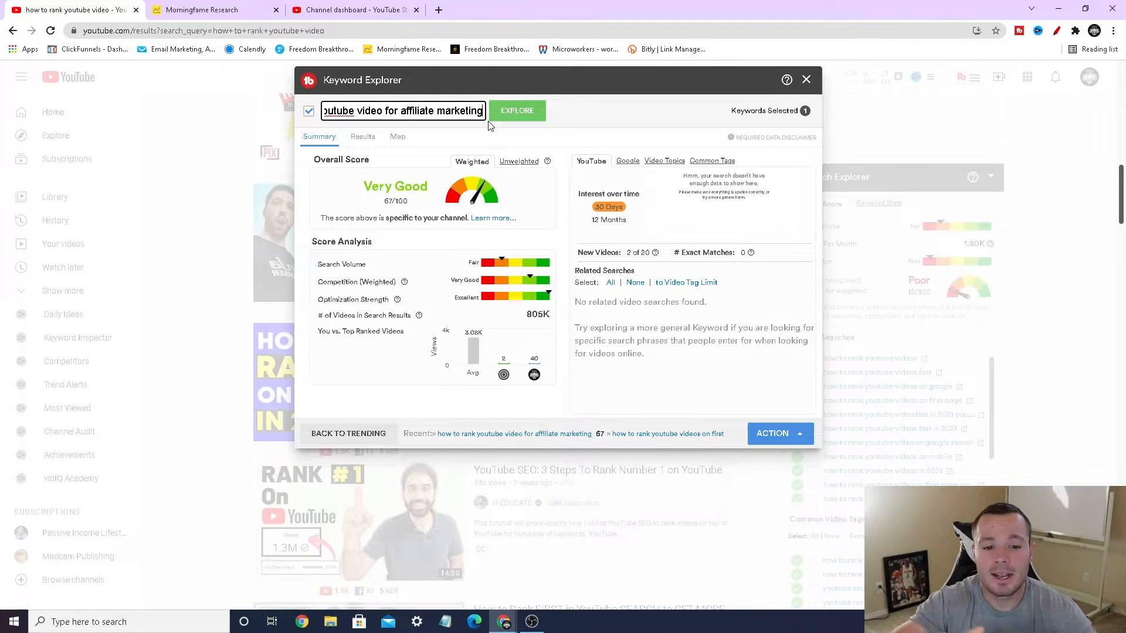
type("in 2021")
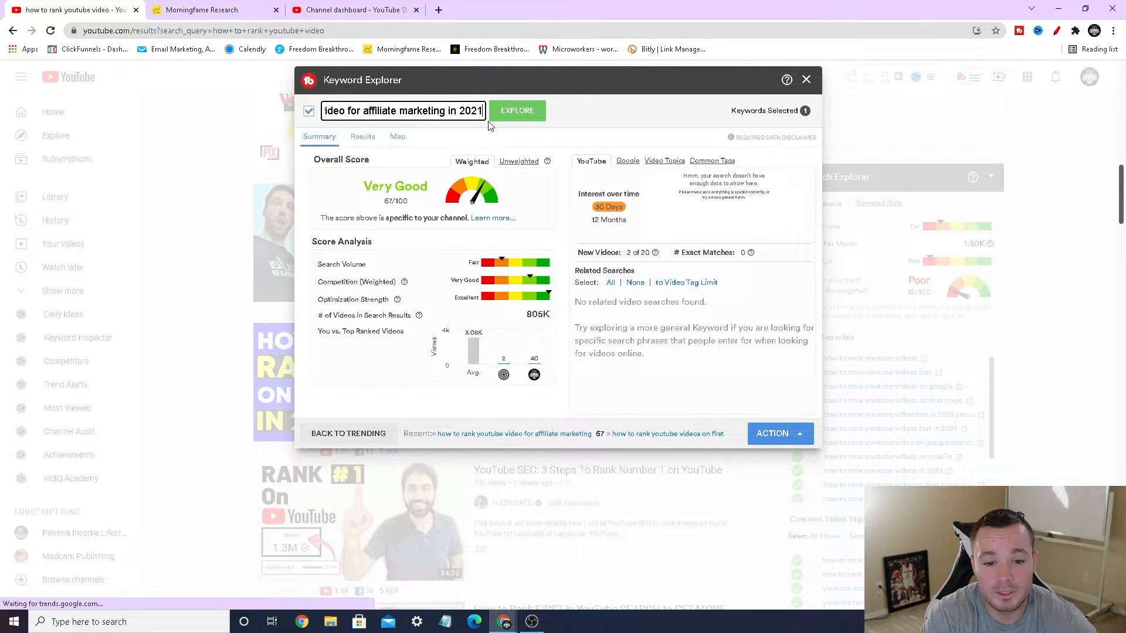
key("Return")
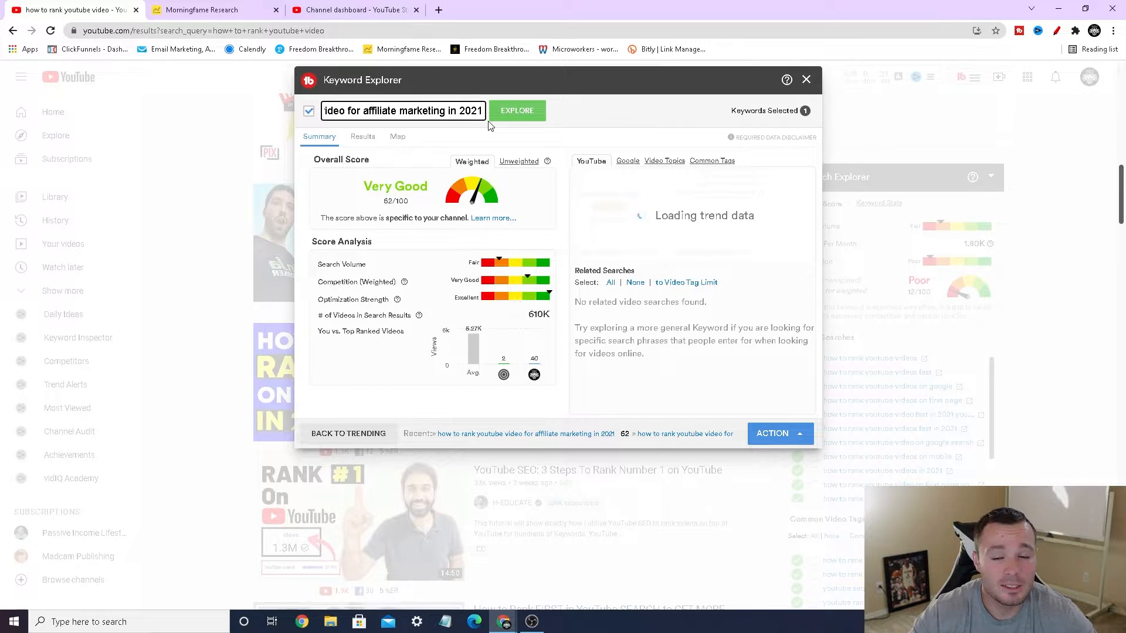
Step: Replace the Keyword Explorer term with "how to rank youtube video on first page" and run the analysis
triple_click(452, 112)
type("how t")
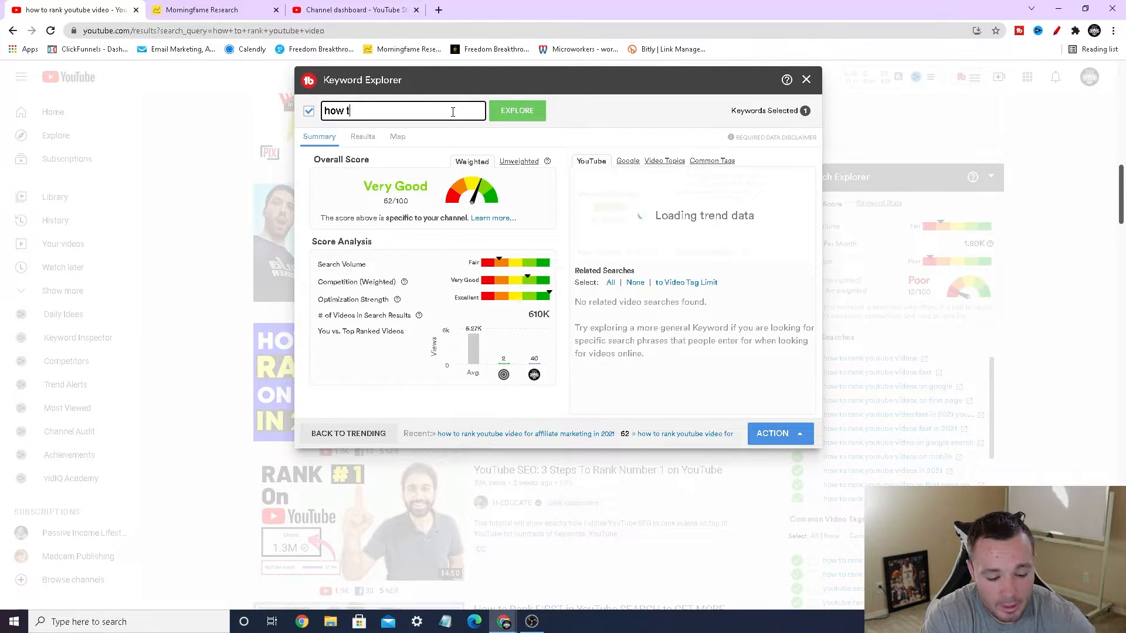
type("o rank ")
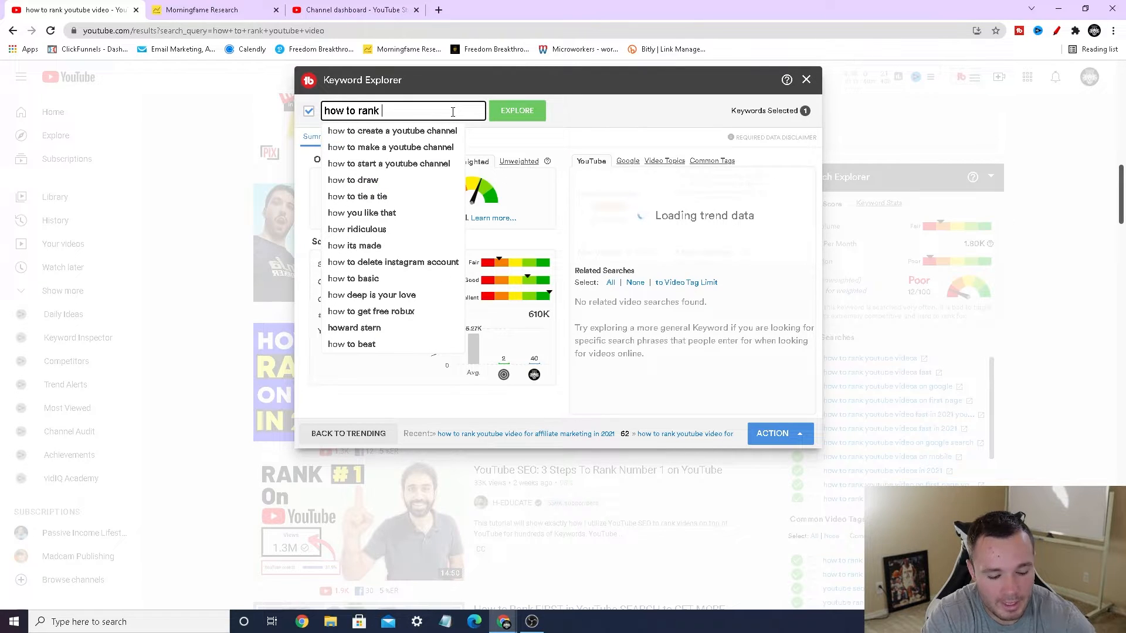
type("youtube video")
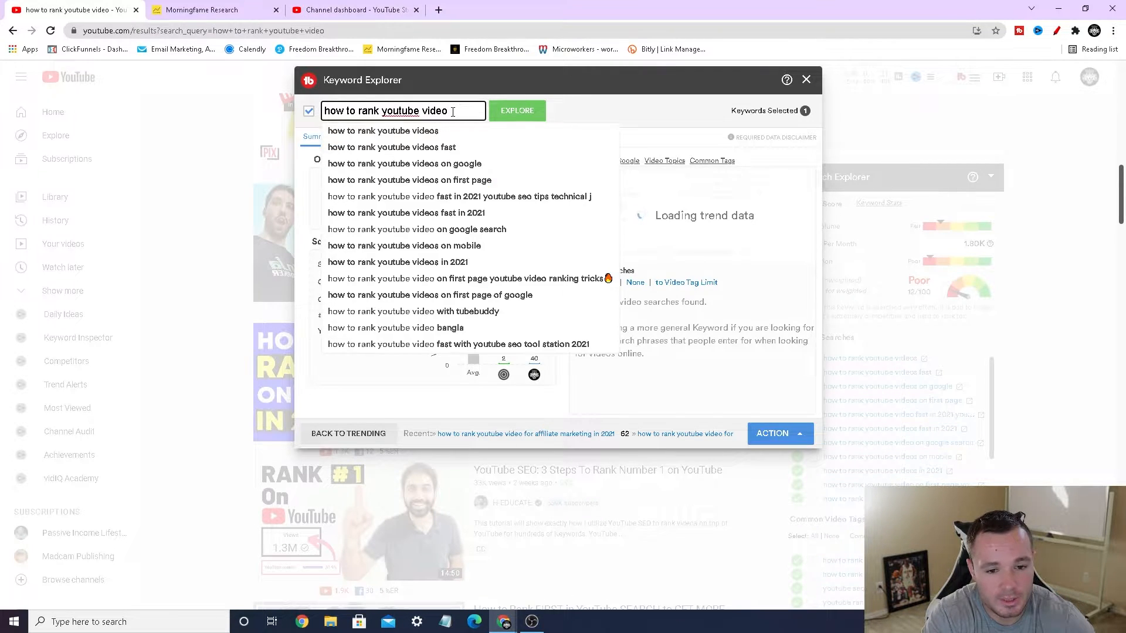
type("first page")
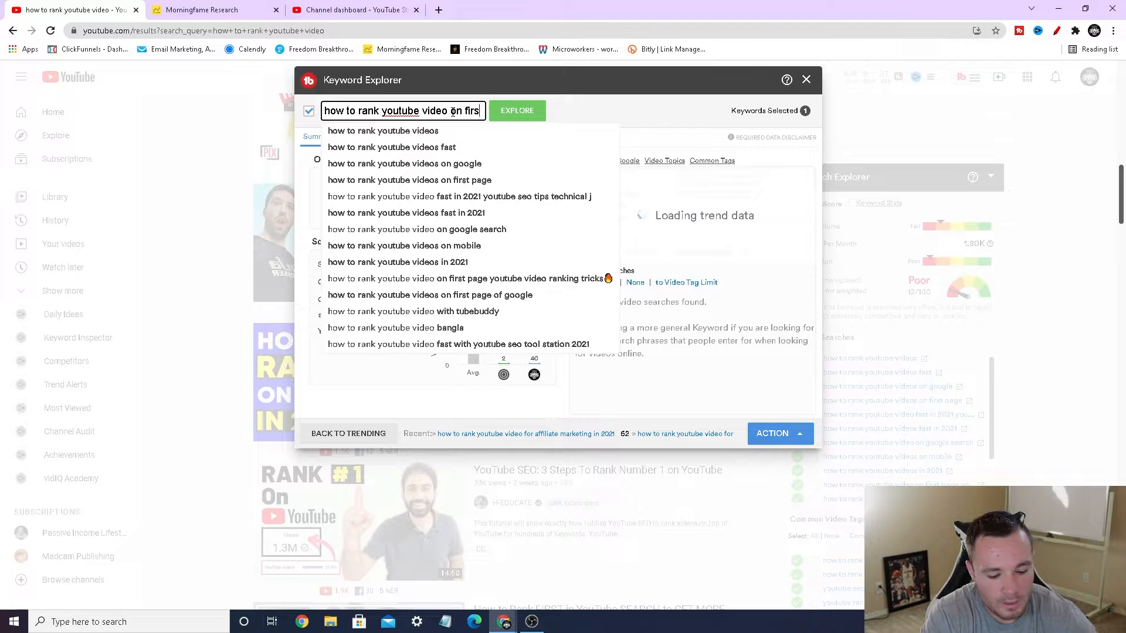
key("Return")
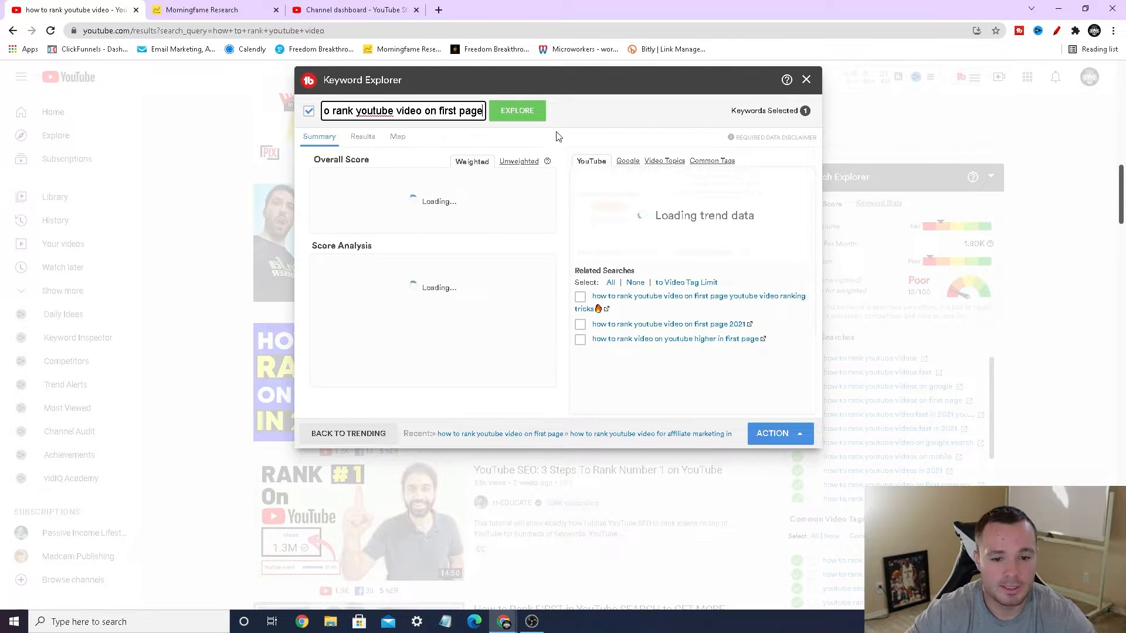
Step: Add "2021" to the end of the first-page keyword and run the analysis
left_click_drag(472, 112, 494, 118)
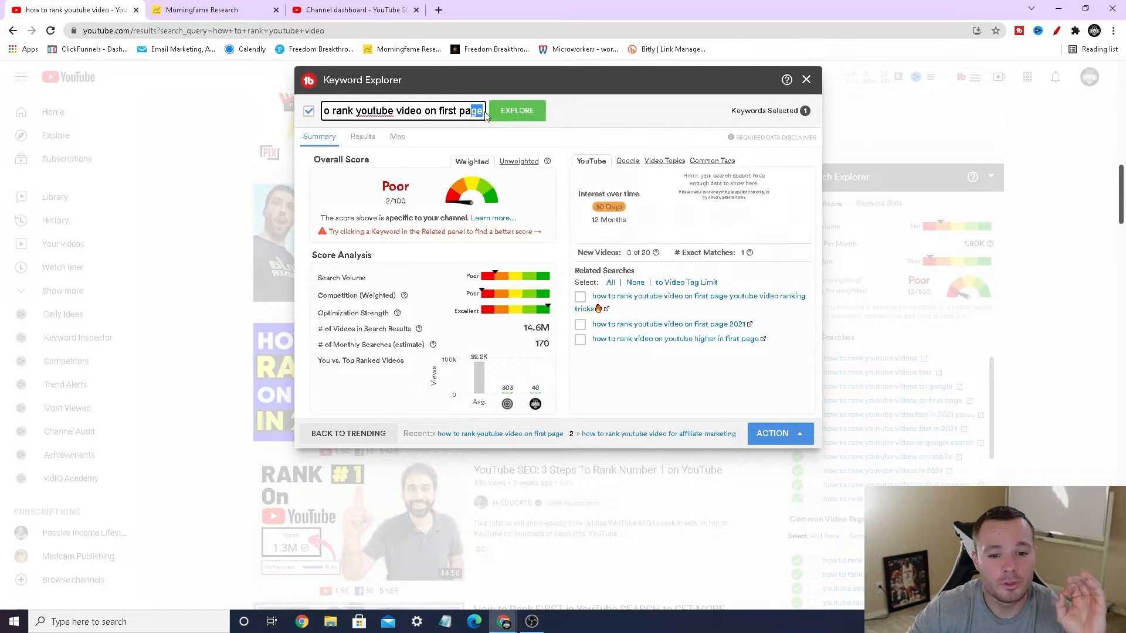
left_click(482, 112)
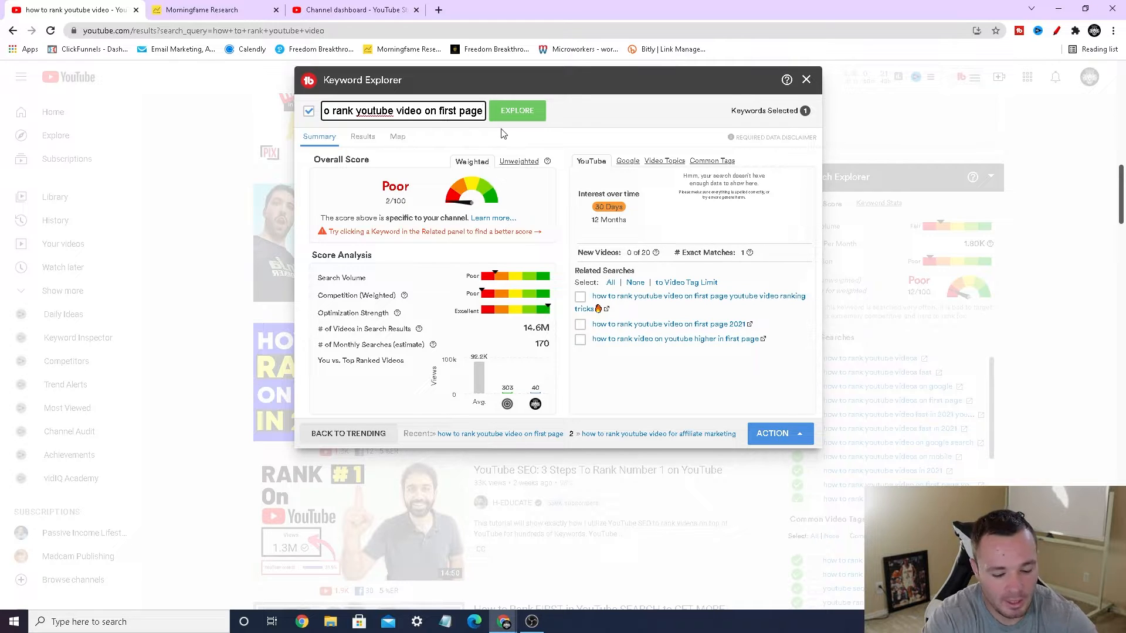
type("2021")
key("Return")
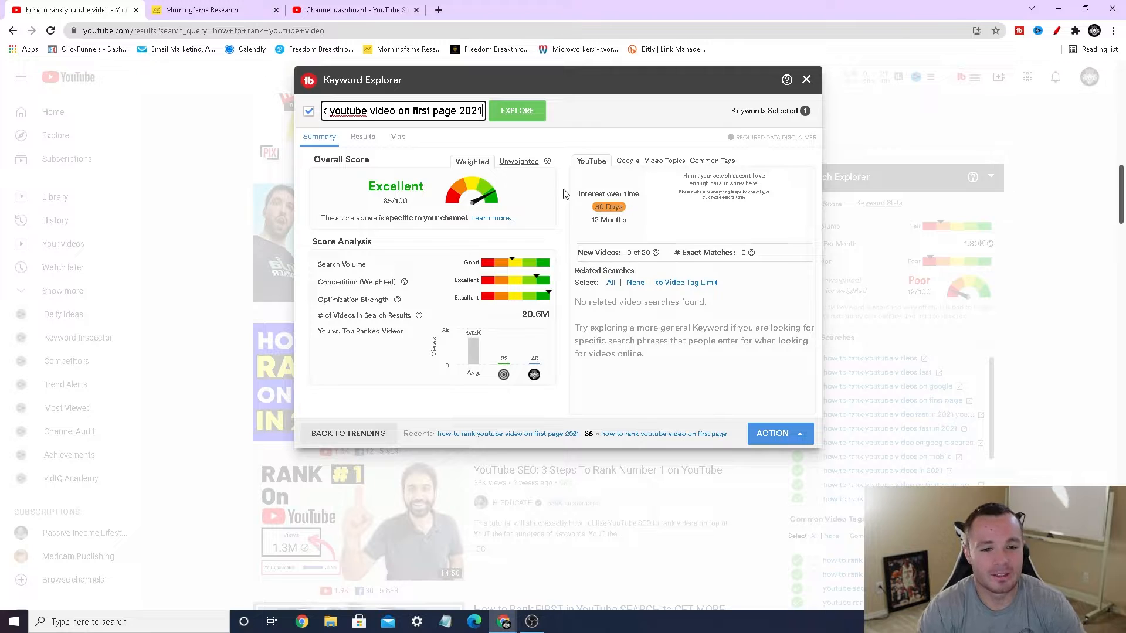
Step: Remove "2021" from the keyword to analyze the shorter phrase again and circle its overall score in red
key("BackSpace")
key("BackSpace")
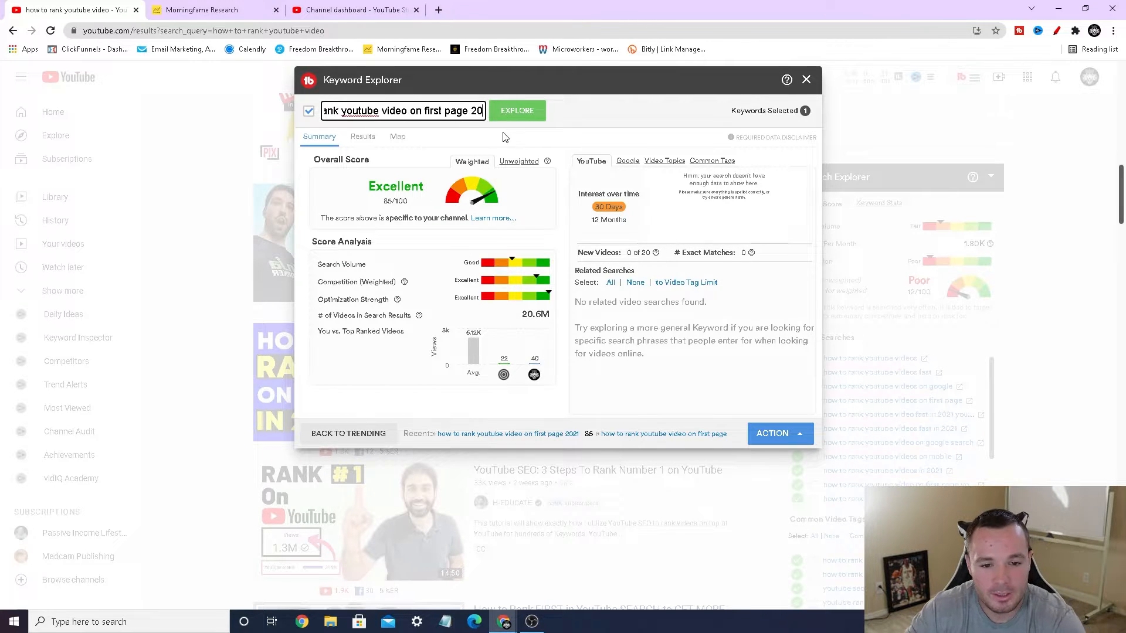
key("BackSpace")
key("BackSpace")
key("BackSpace")
key("Return")
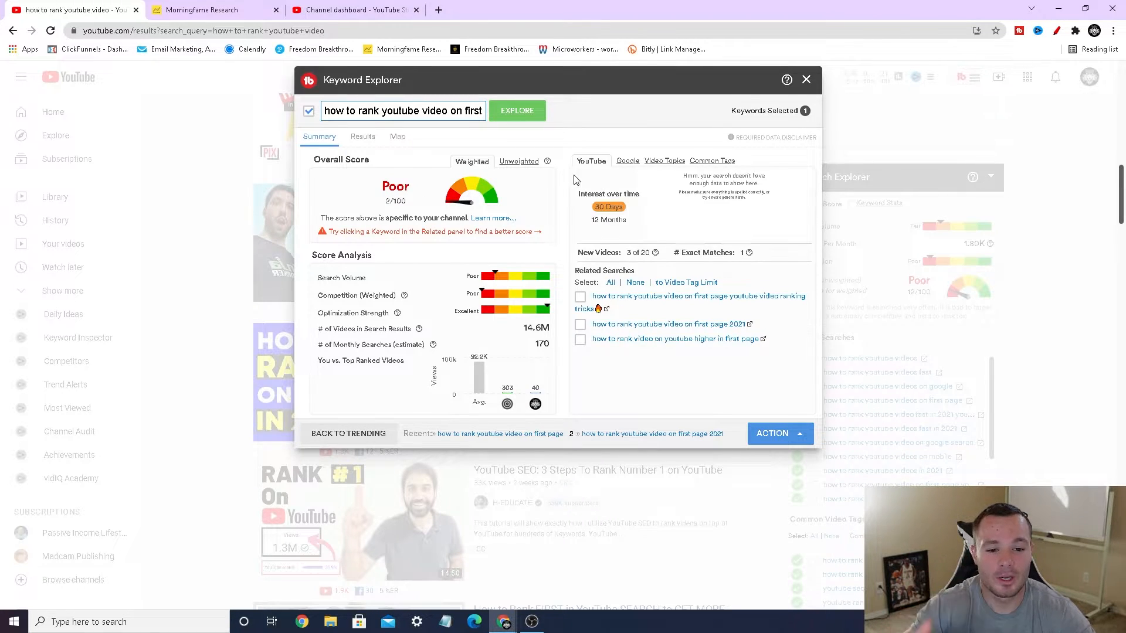
left_click(1057, 31)
mouse_move(375, 209)
left_mouse_down()
mouse_move(389, 171)
mouse_move(388, 208)
left_mouse_up()
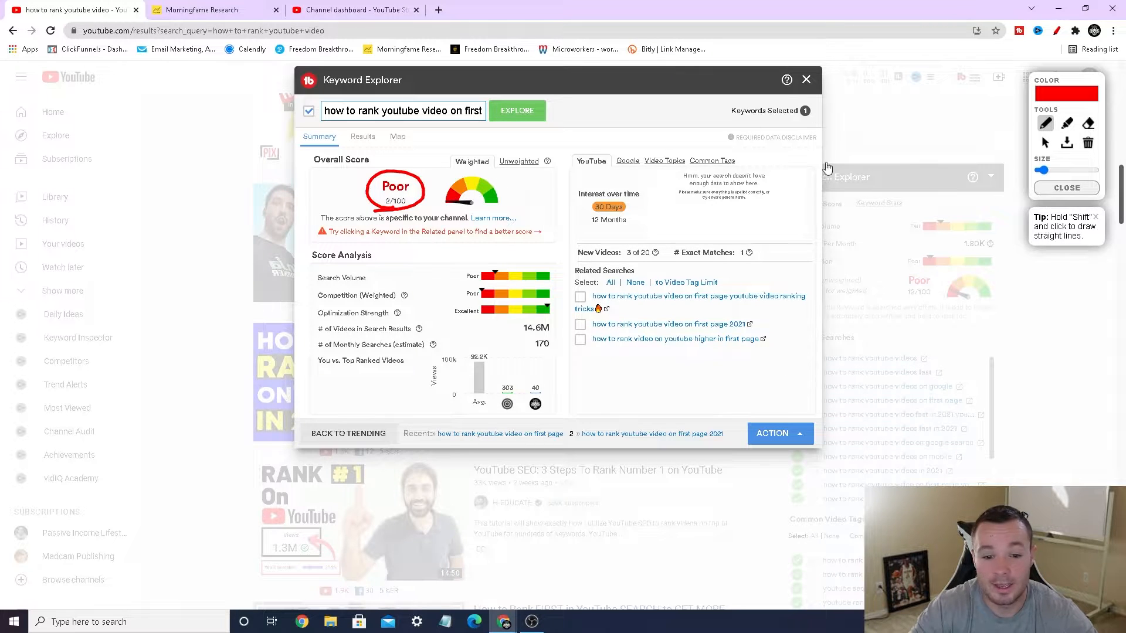
Step: Explore "how to rank youtube video on first page 2021" again and circle its overall score in red
left_click(481, 113)
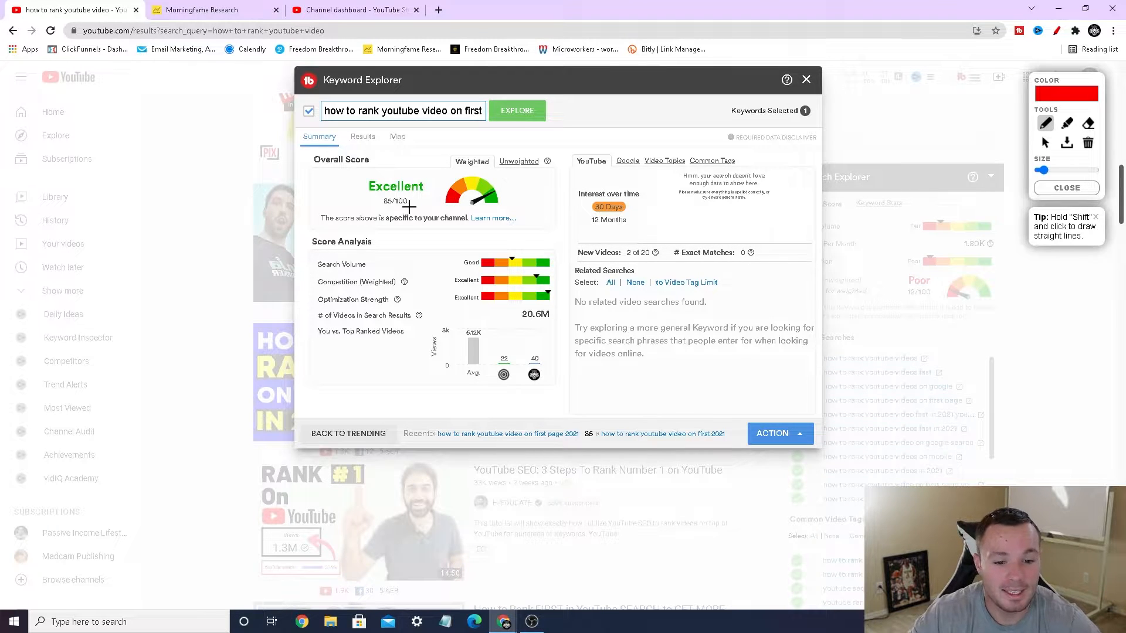
mouse_move(409, 206)
left_mouse_down()
mouse_move(388, 217)
mouse_move(353, 173)
mouse_move(438, 209)
left_mouse_up()
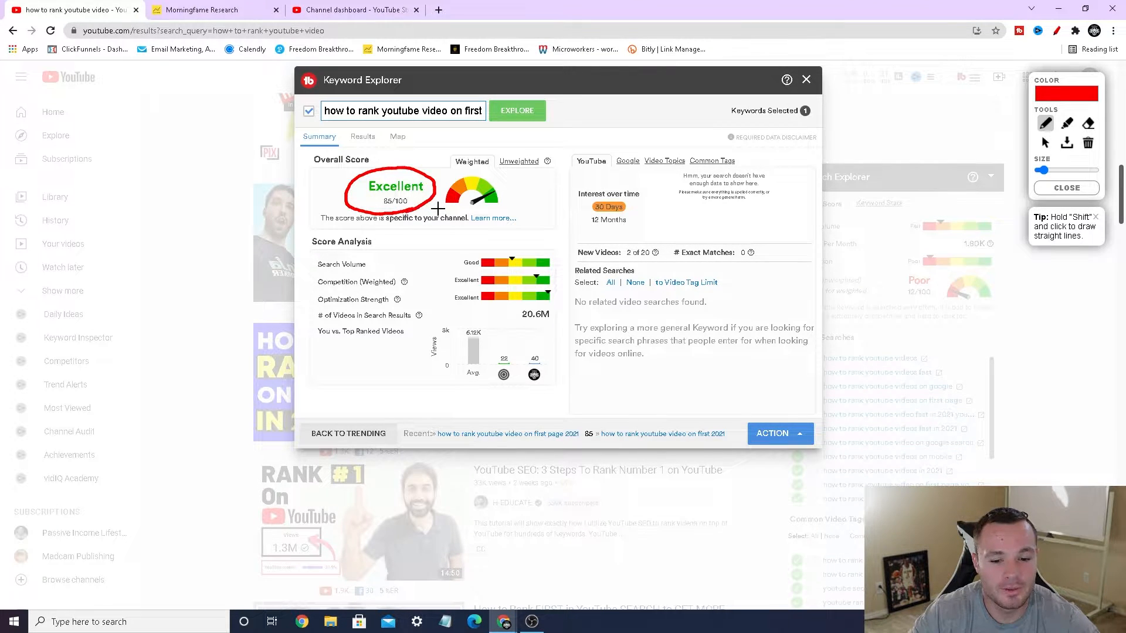
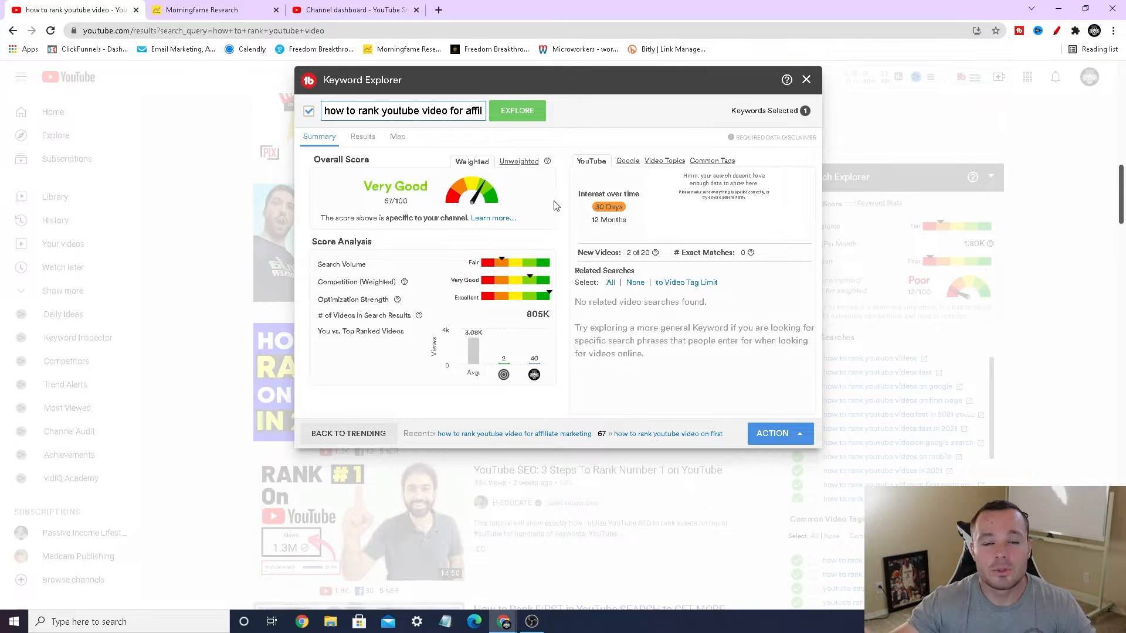
Step: Compare the topic entered in Morningfame's topic research with the phrase's weighted overall score in TubeBuddy's Keyword Explorer
left_click(234, 13)
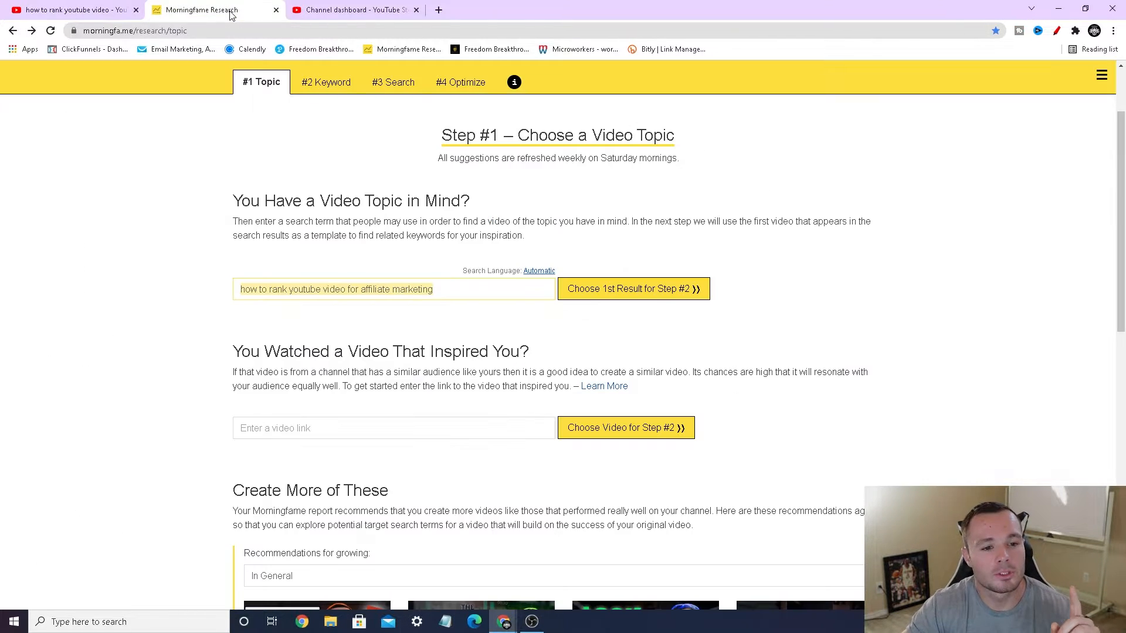
left_click(440, 293)
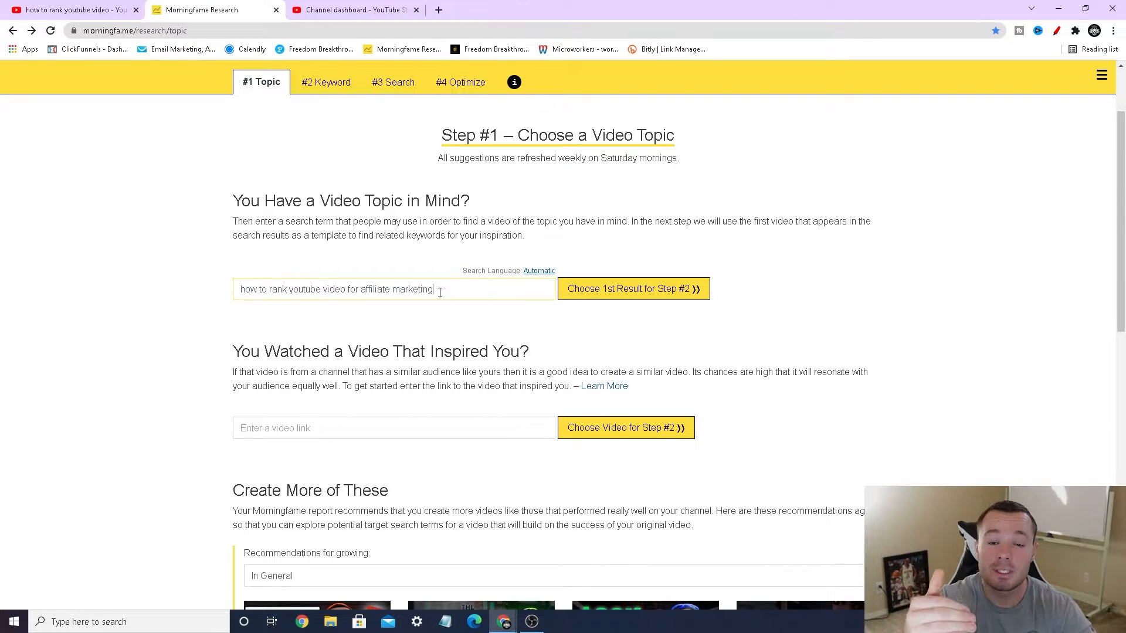
scroll(438, 290, "up", 2)
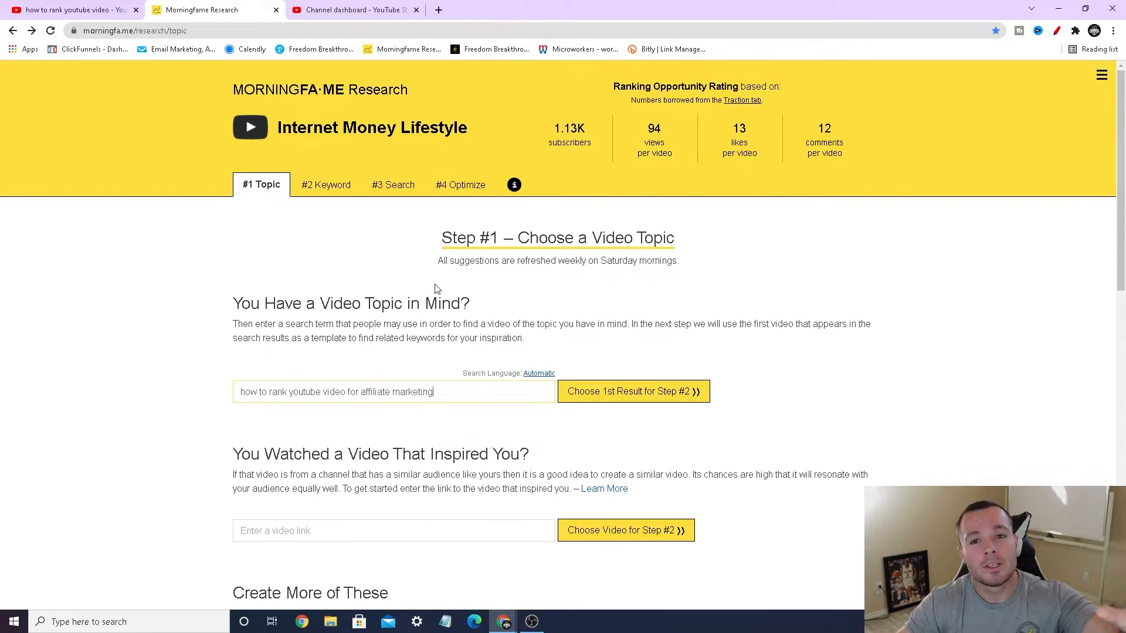
left_click(72, 8)
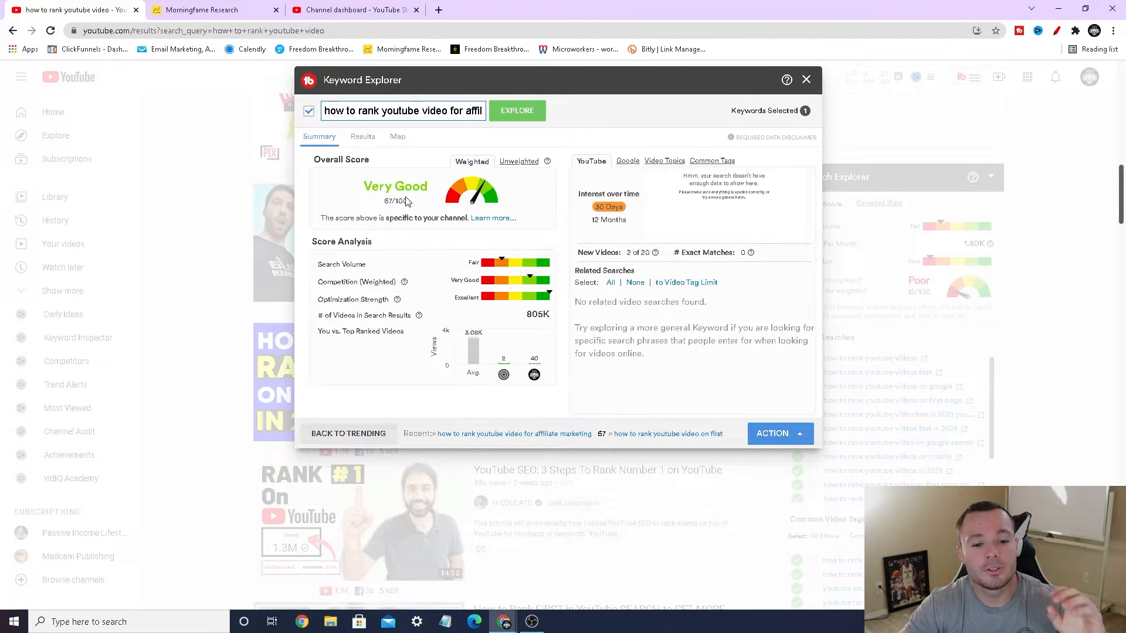
left_click(242, 12)
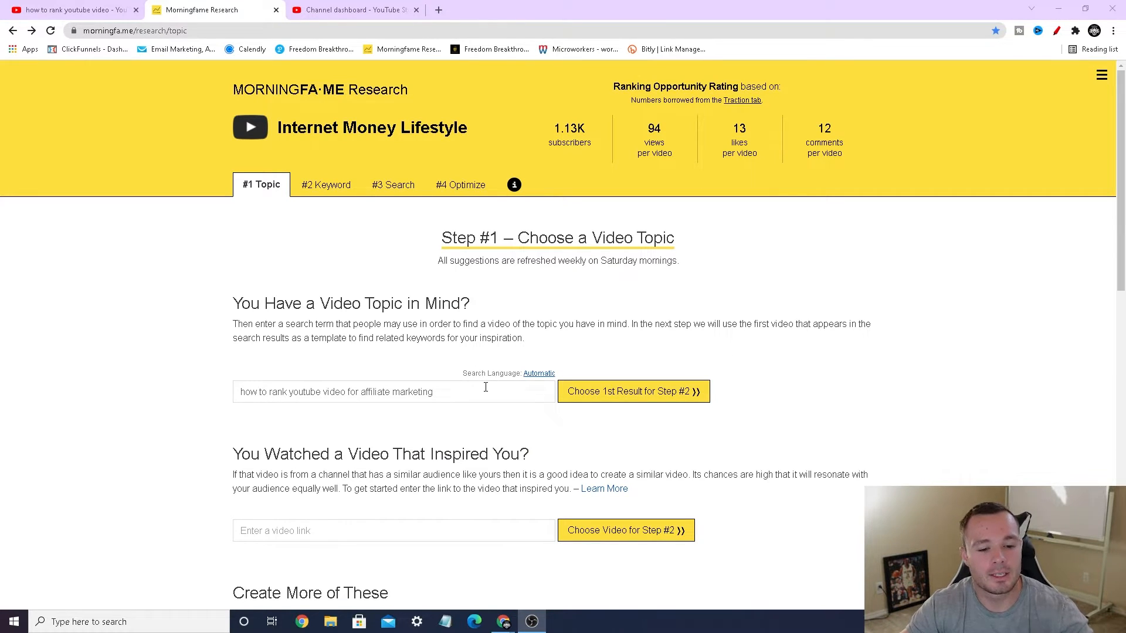
Step: Return to the YouTube page and circle the affiliate marketing phrase's overall score in red in Keyword Explorer, then close the drawing tool
left_click(105, 12)
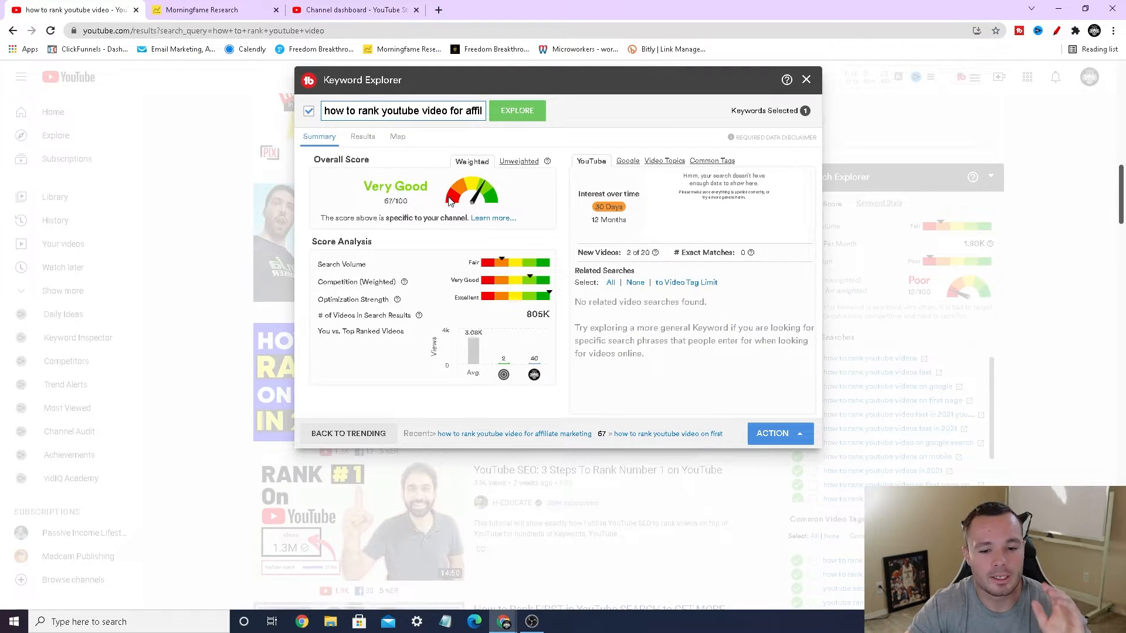
left_click(1056, 30)
mouse_move(426, 208)
left_mouse_down()
mouse_move(400, 180)
mouse_move(402, 203)
mouse_move(371, 195)
mouse_move(420, 194)
left_mouse_up()
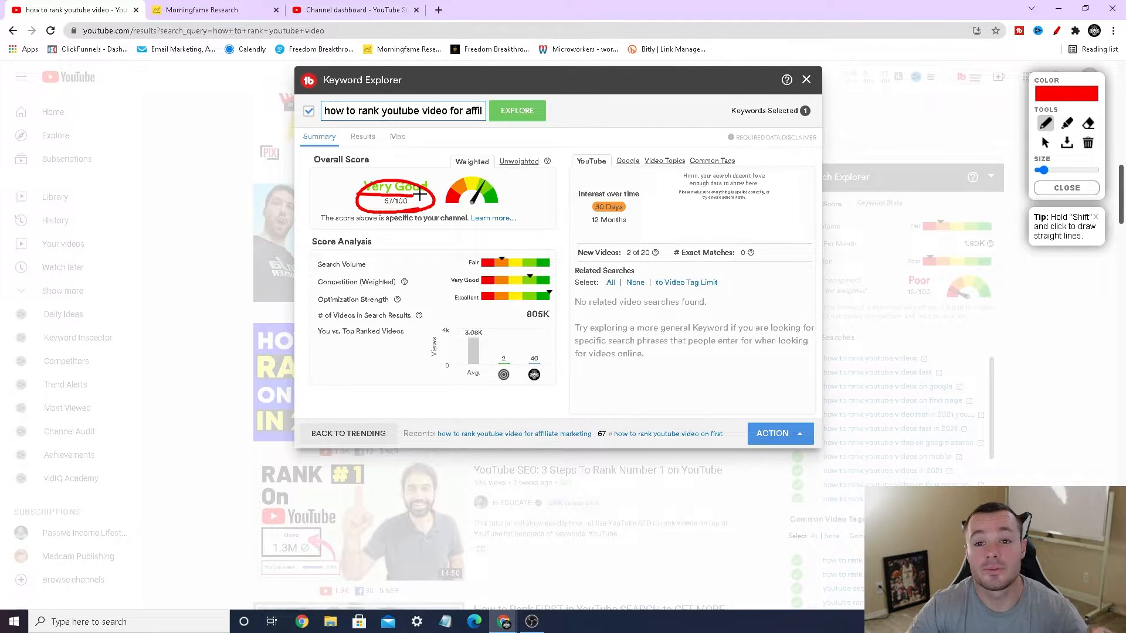
left_click(1067, 188)
Step: In Morningfame, choose the first result for "how to rank youtube video for affiliate marketing" and mark the main keyword's grades in red
left_click(227, 10)
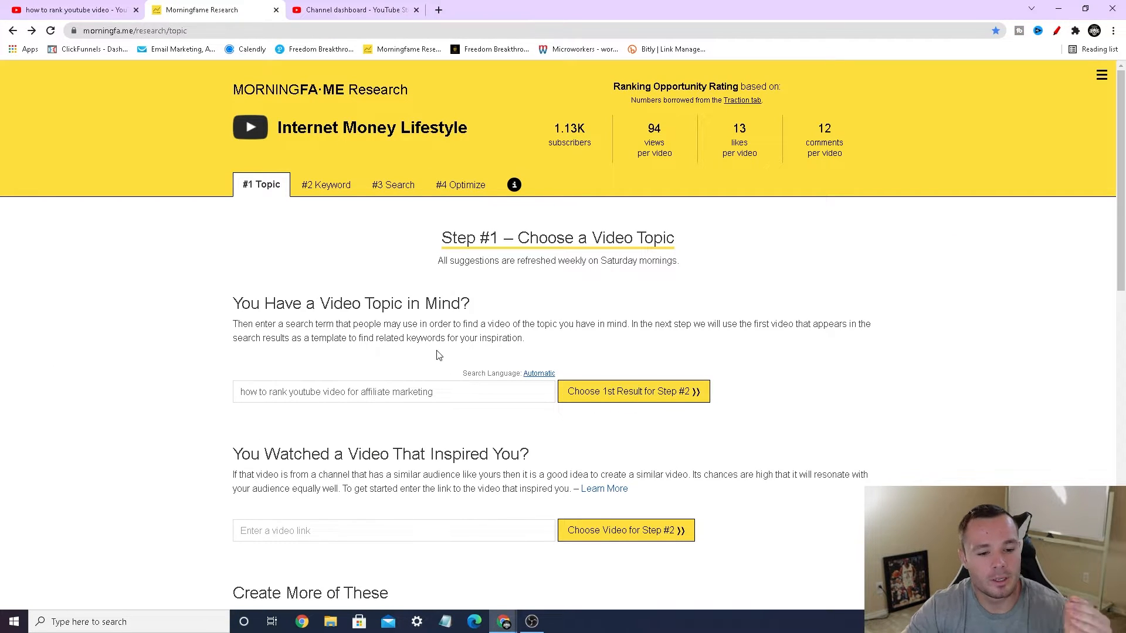
left_click(637, 403)
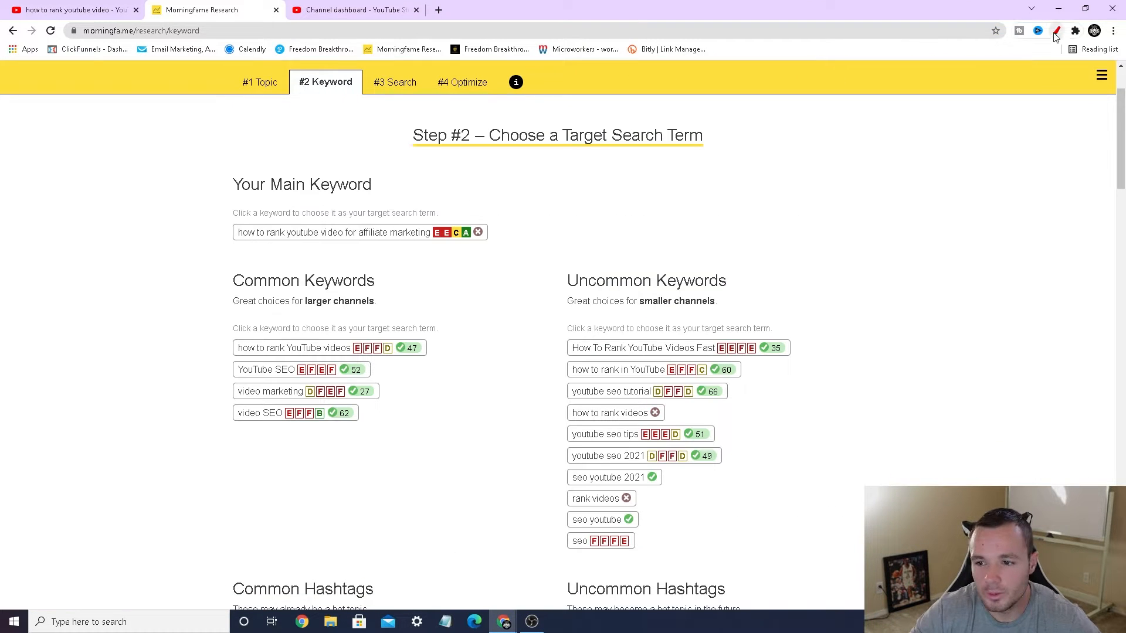
left_click(1055, 36)
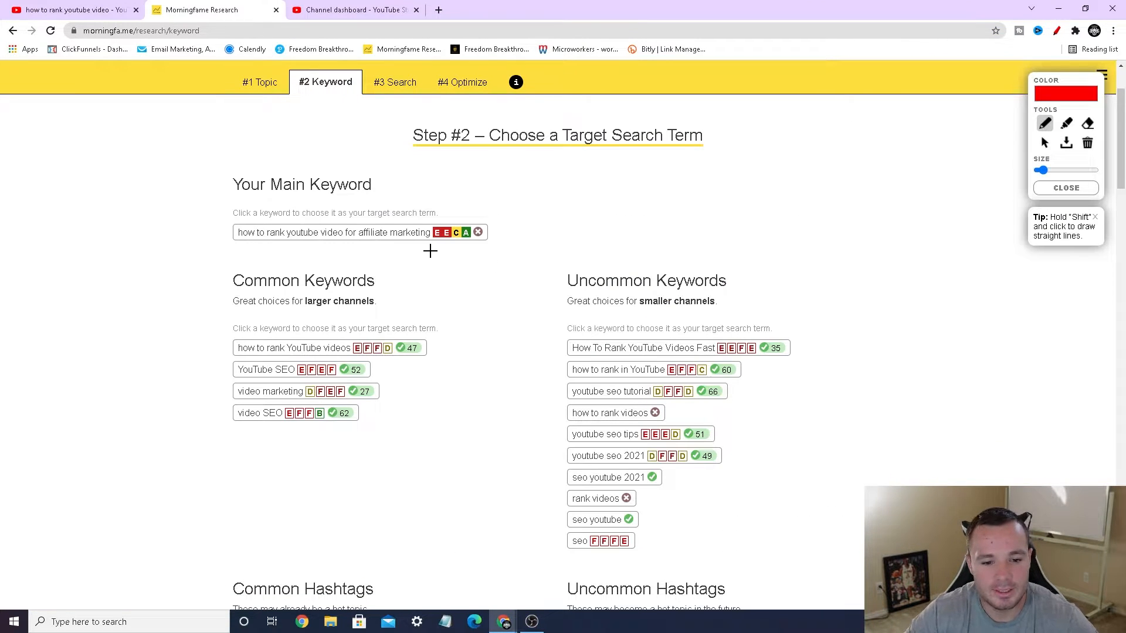
mouse_move(432, 251)
left_mouse_down()
mouse_move(490, 239)
mouse_move(438, 215)
mouse_move(417, 245)
mouse_move(434, 251)
left_mouse_up()
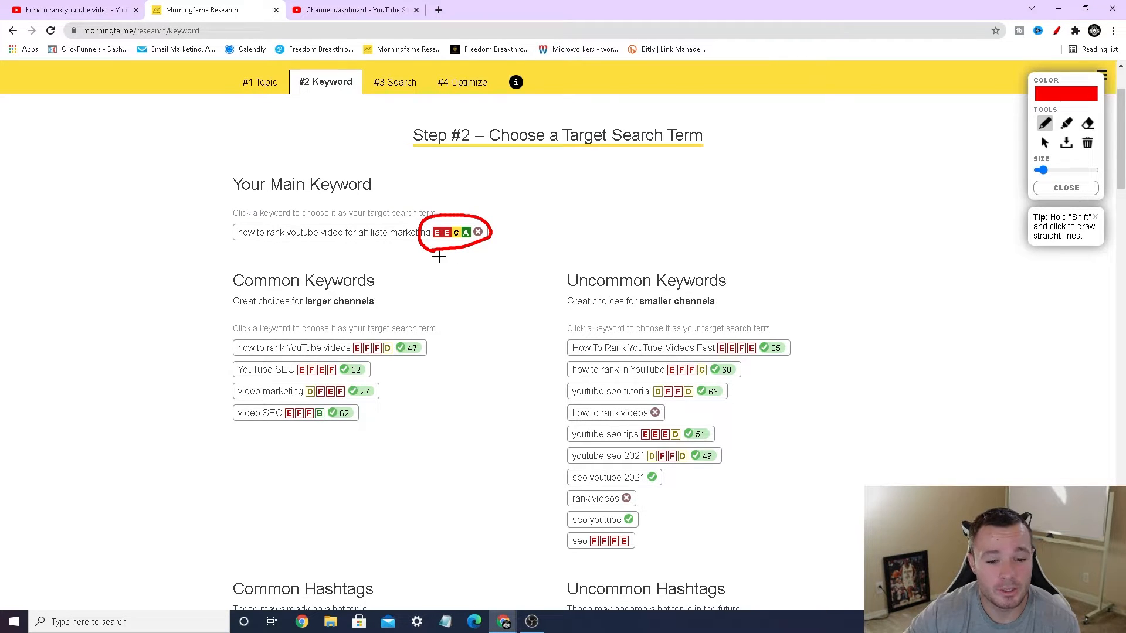
left_click_drag(433, 241, 460, 243)
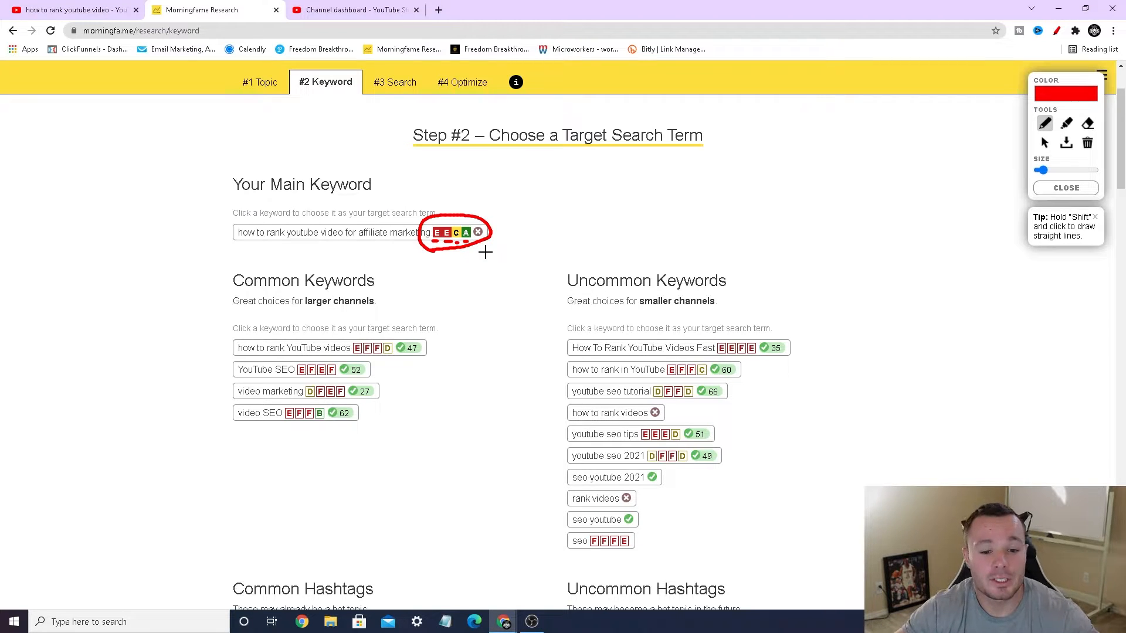
mouse_move(463, 229)
left_mouse_down()
mouse_move(451, 227)
mouse_move(450, 241)
mouse_move(465, 237)
mouse_move(462, 226)
left_mouse_up()
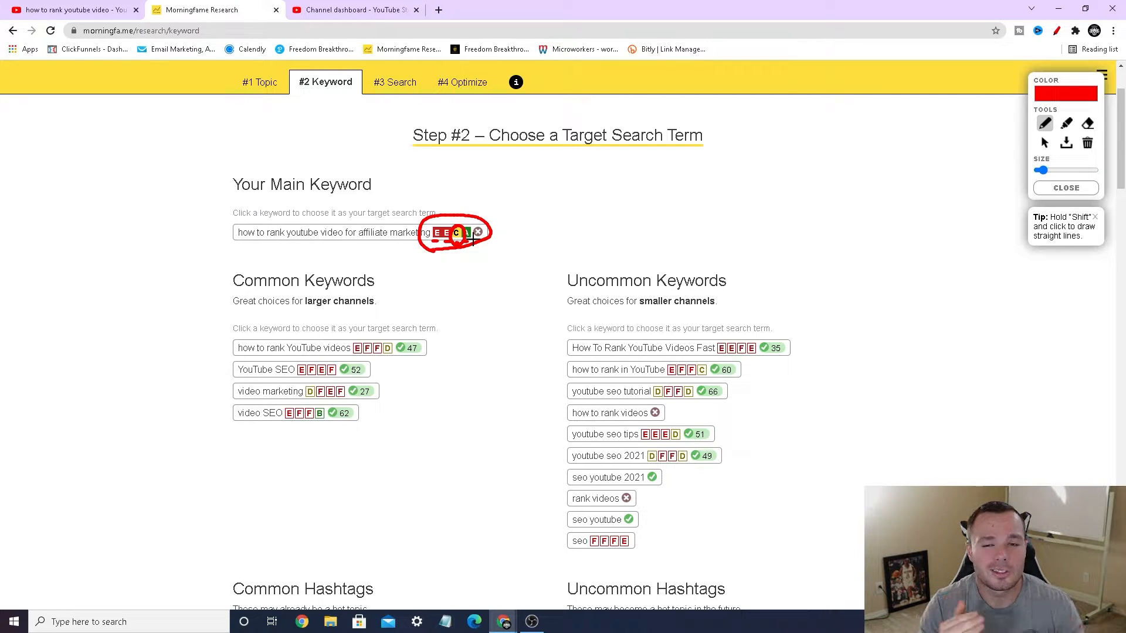
left_click(1066, 187)
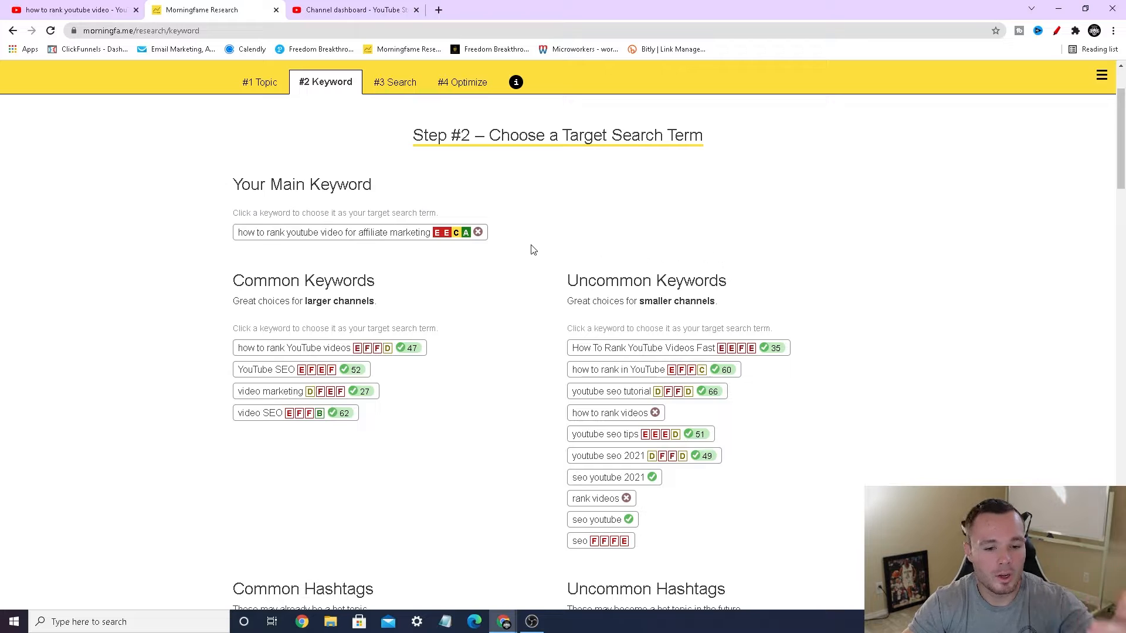
Step: Choose the main keyword "how to rank youtube video for affiliate marketing" as the target search term and show its Ranking Opportunity Rating charts
left_click(412, 234)
left_click(396, 370)
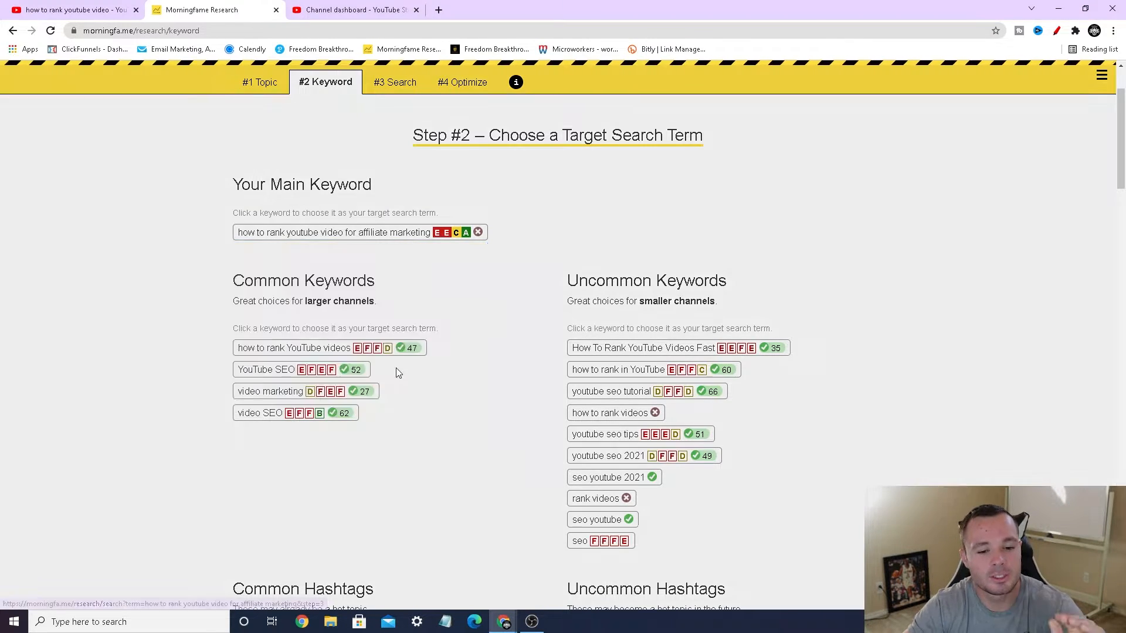
scroll(509, 357, "down", 2)
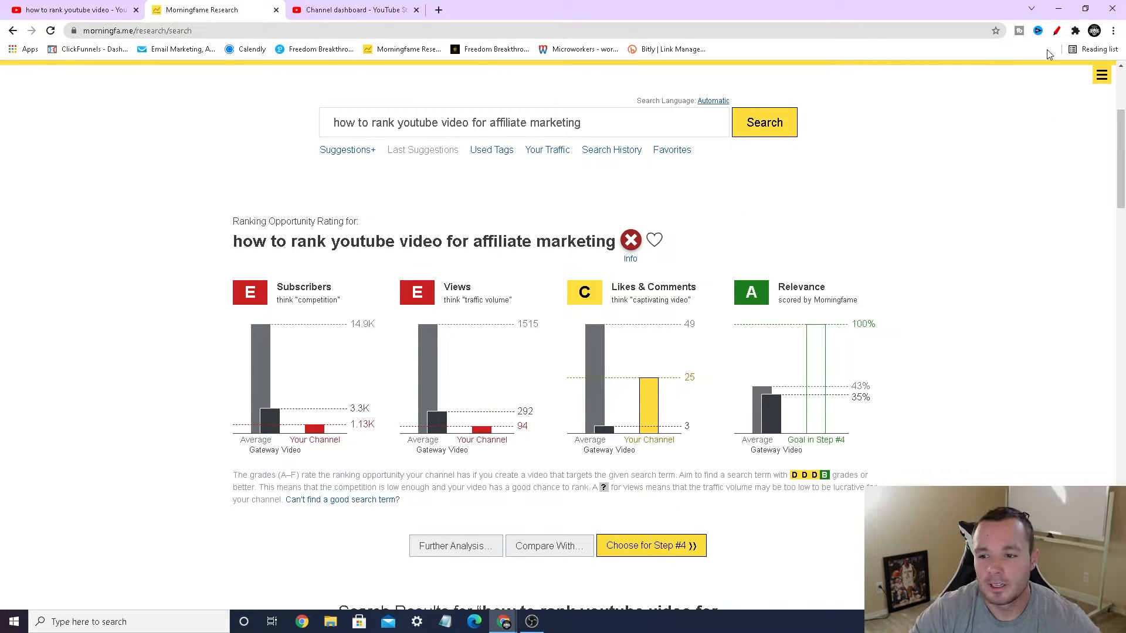
Step: Mark the comparison levels in red on the Subscribers, Views, Likes & Comments and Relevance charts, and close the drawing tool
left_click(1057, 31)
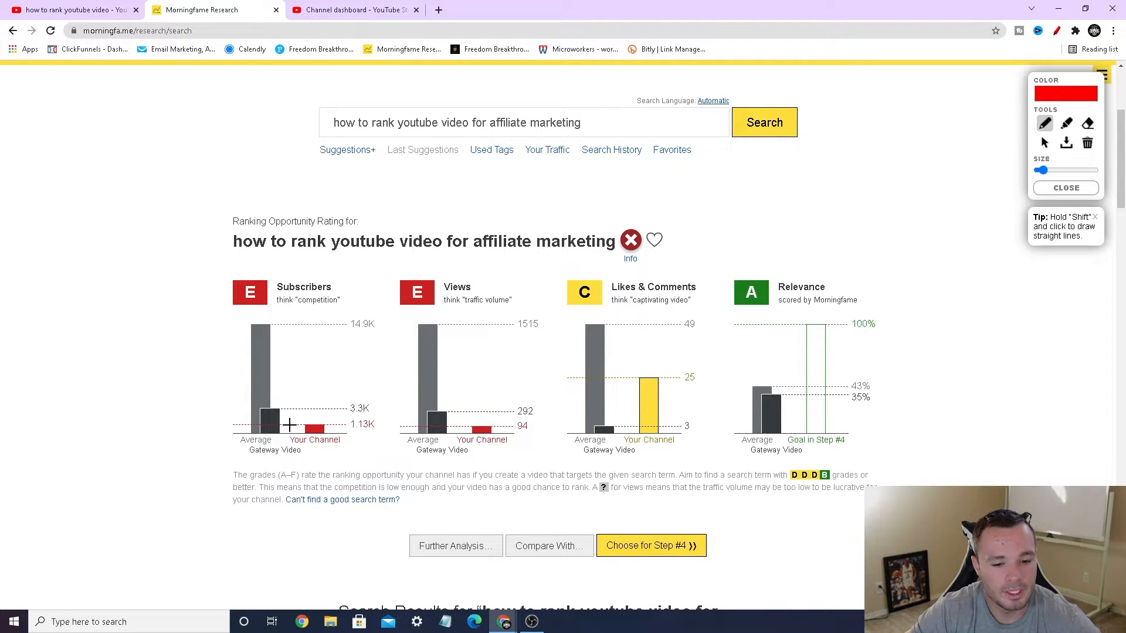
left_click_drag(289, 425, 363, 425)
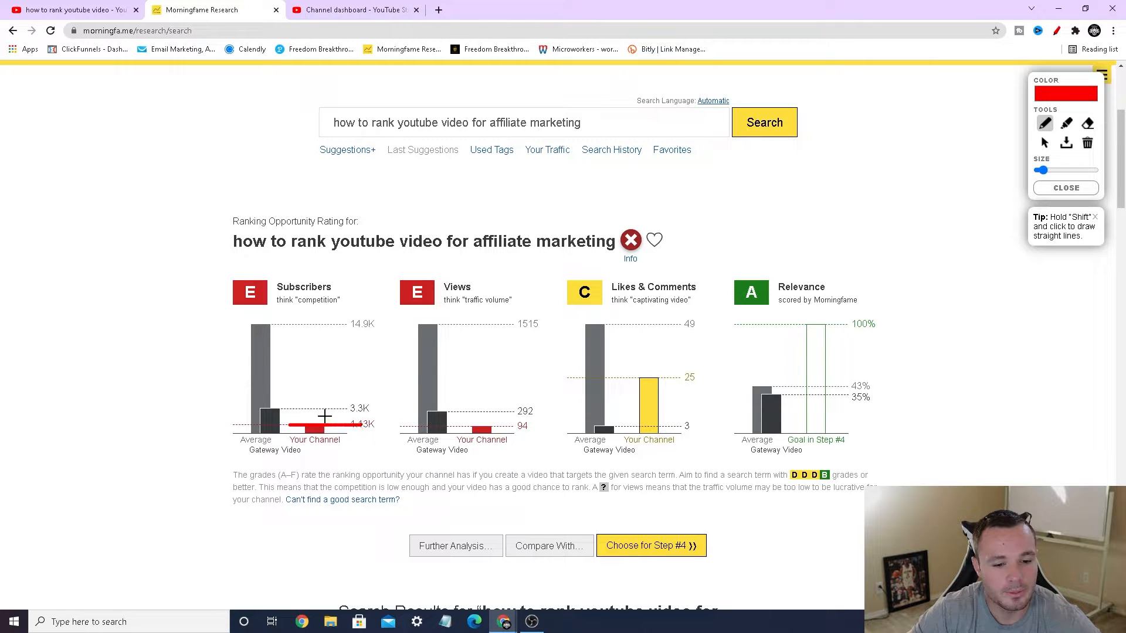
left_click_drag(288, 410, 316, 410)
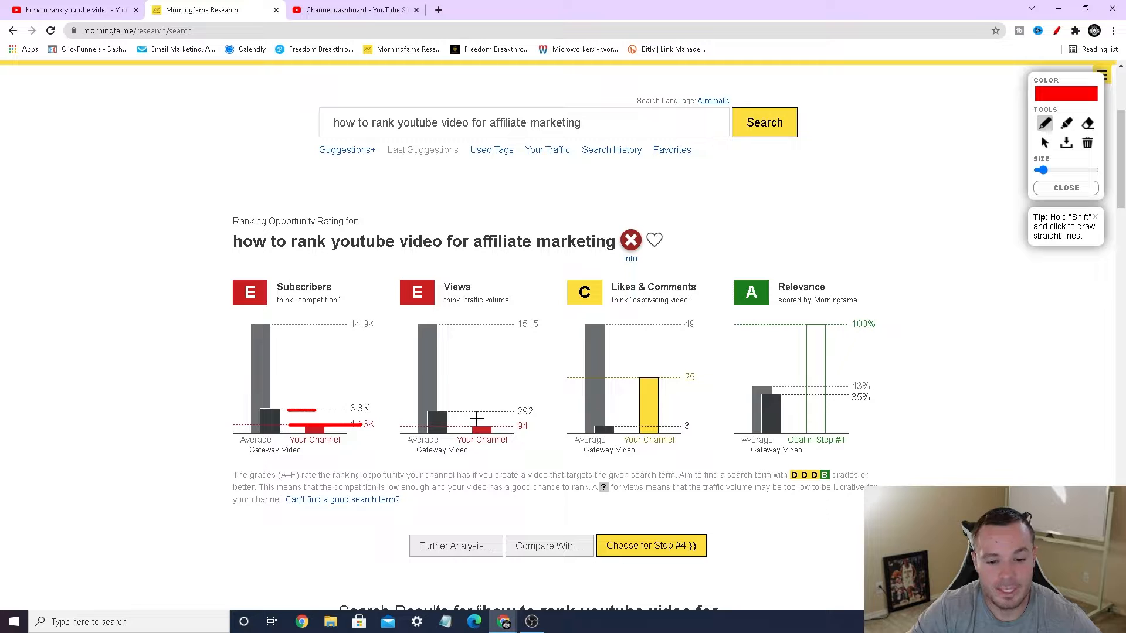
mouse_move(464, 426)
left_mouse_down()
mouse_move(503, 427)
mouse_move(502, 411)
left_mouse_up()
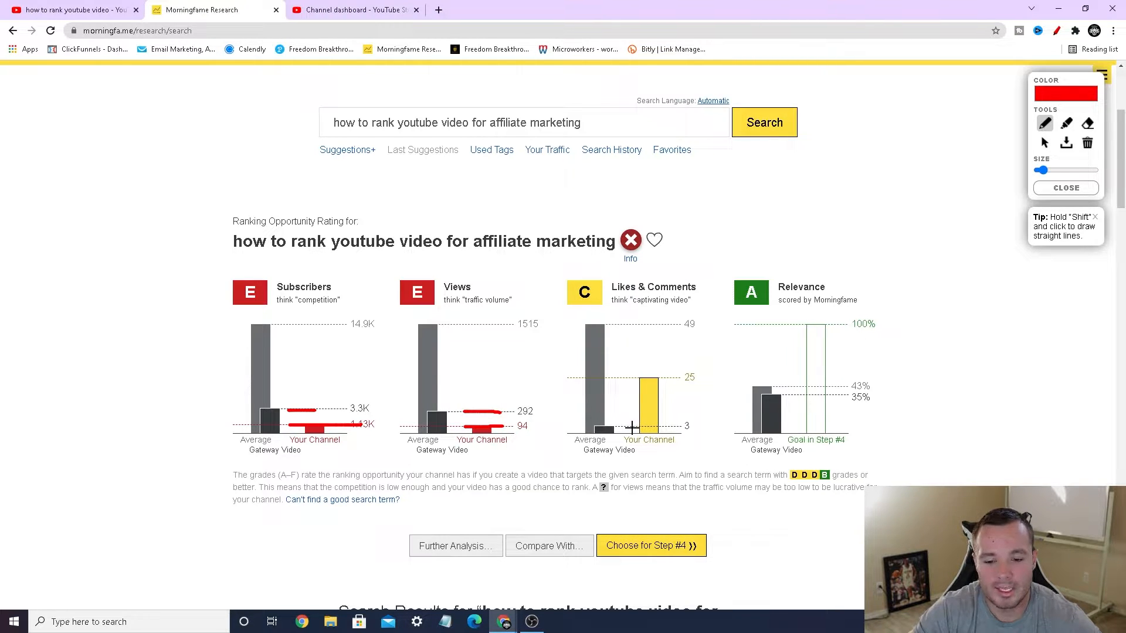
left_click_drag(631, 428, 674, 424)
left_click_drag(627, 377, 673, 374)
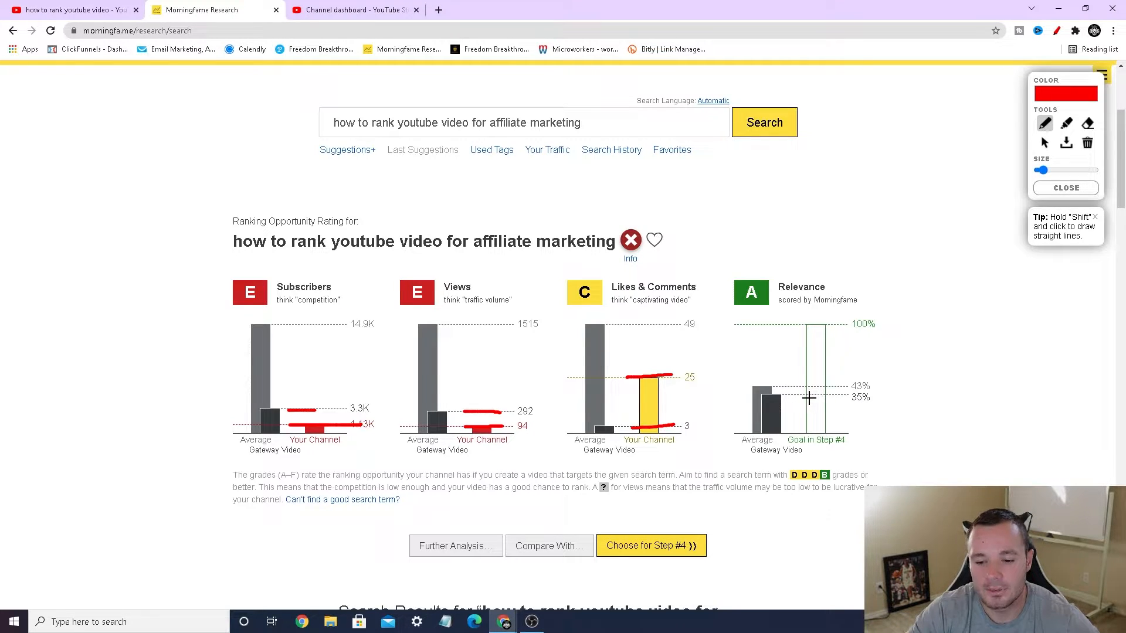
left_click_drag(788, 395, 827, 384)
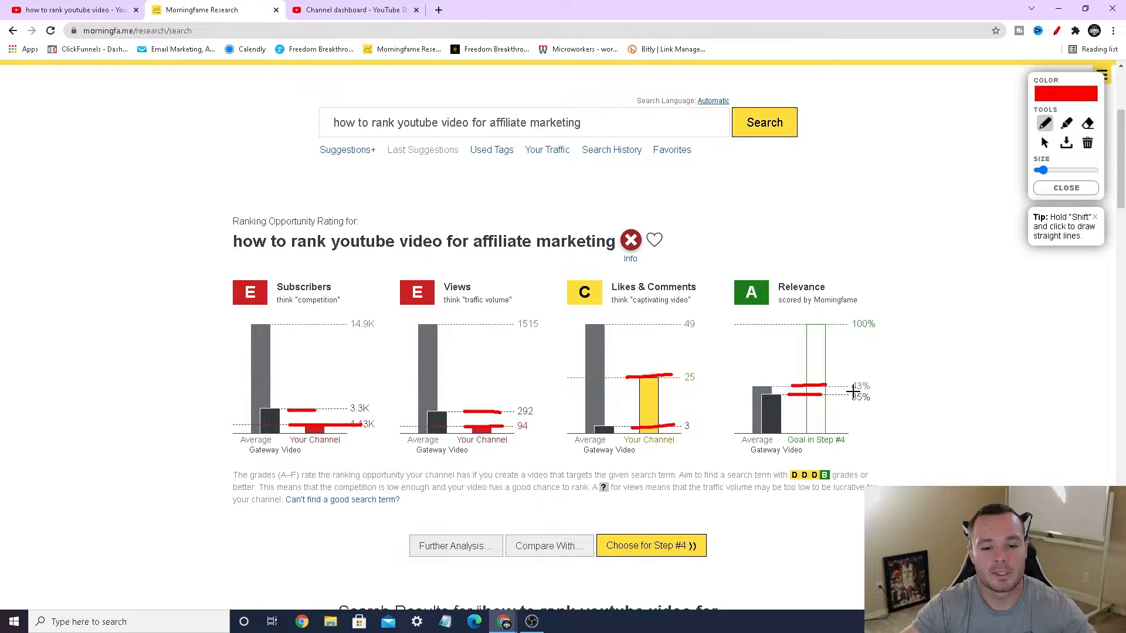
left_click(1051, 190)
Step: Examine the search results for the target term, including the Gateway Video, against the Ranking Opportunity Rating charts
scroll(971, 311, "down", 2)
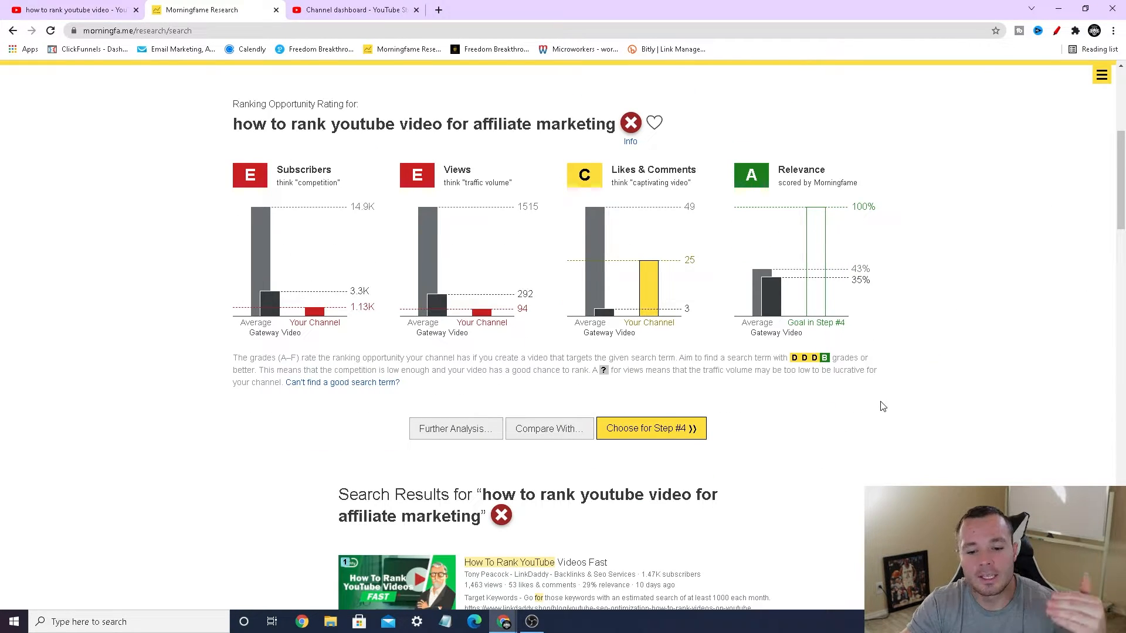
scroll(827, 399, "down", 7)
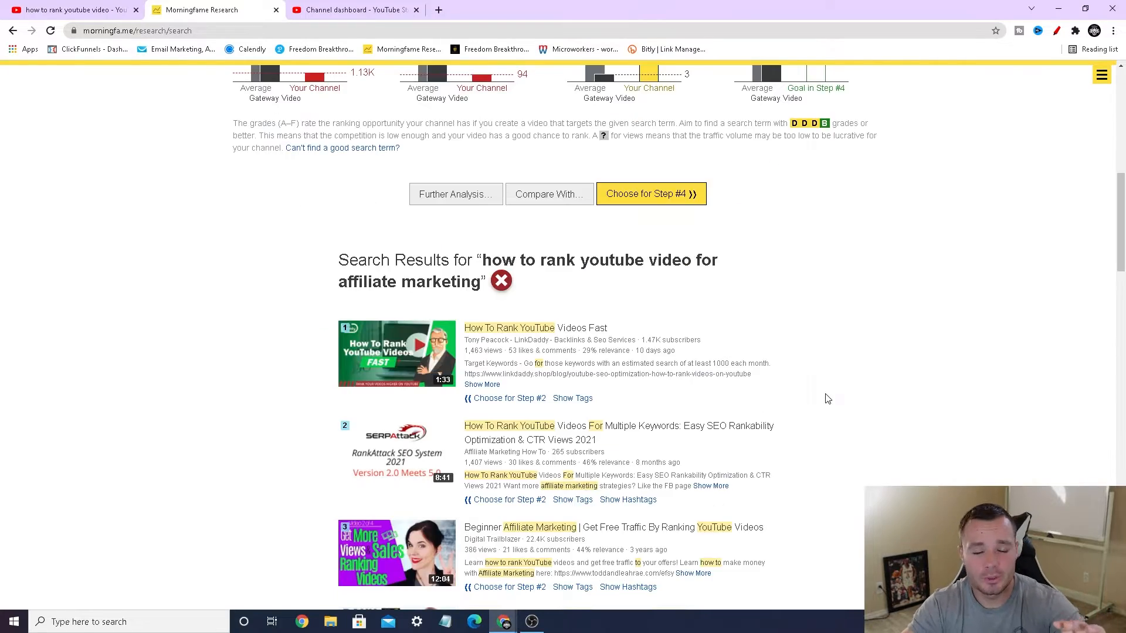
scroll(827, 382, "up", 6)
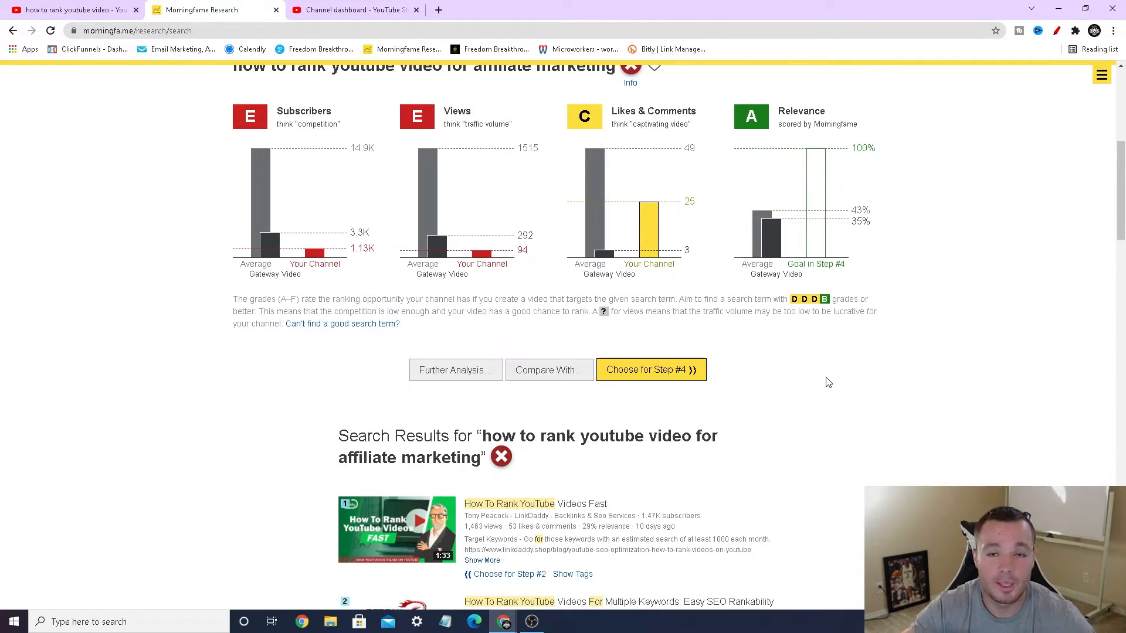
scroll(827, 381, "down", 9)
scroll(824, 375, "up", 10)
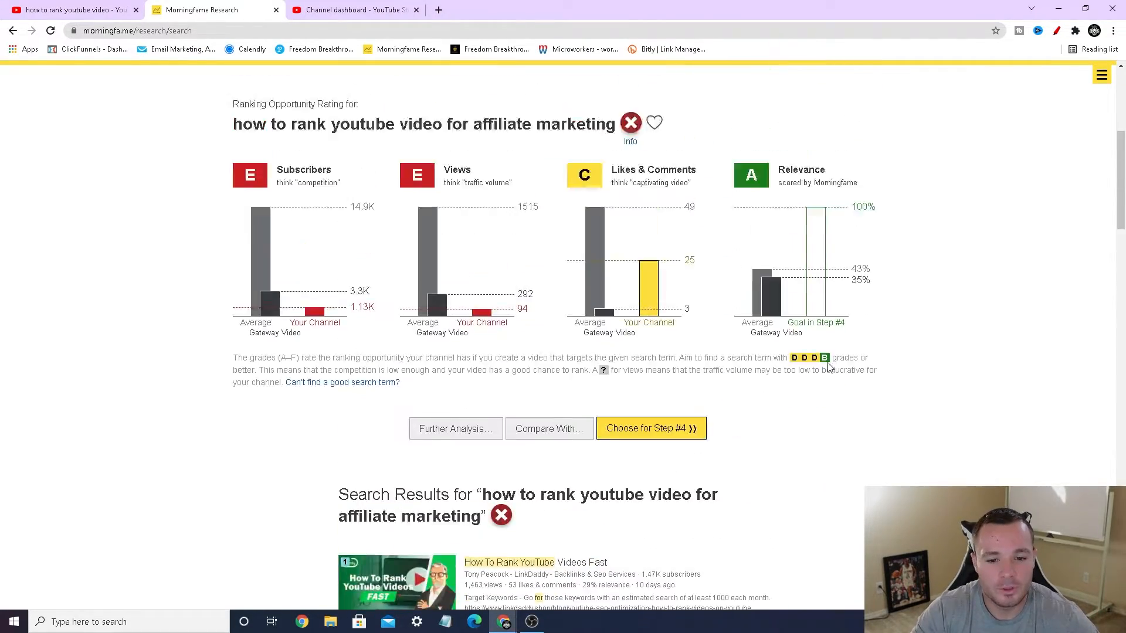
scroll(786, 400, "down", 13)
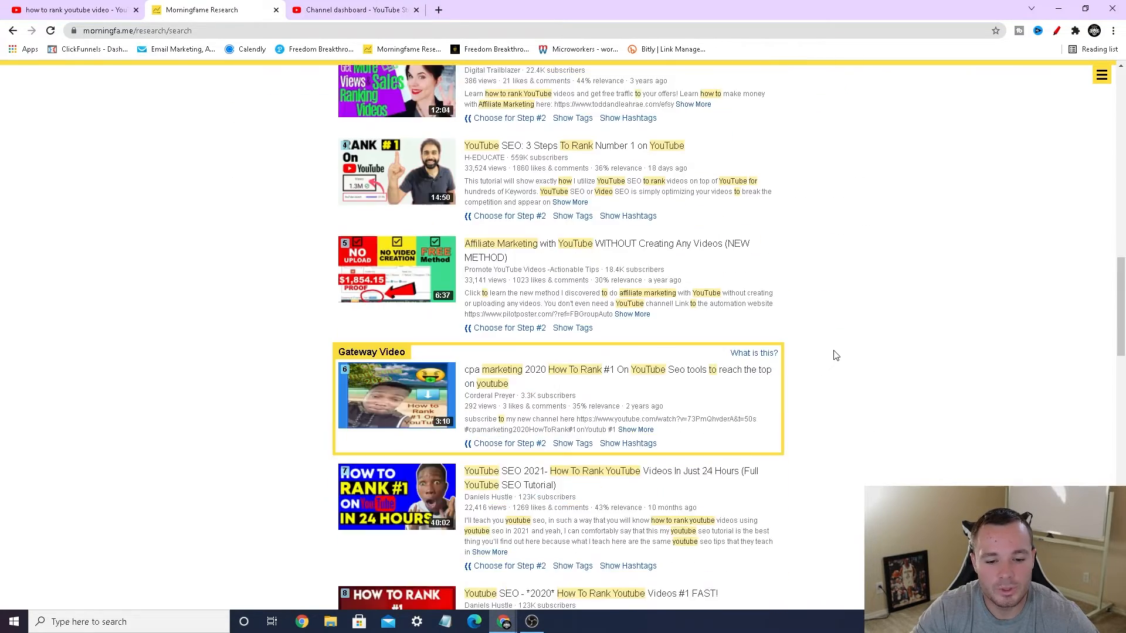
scroll(836, 356, "down", 1)
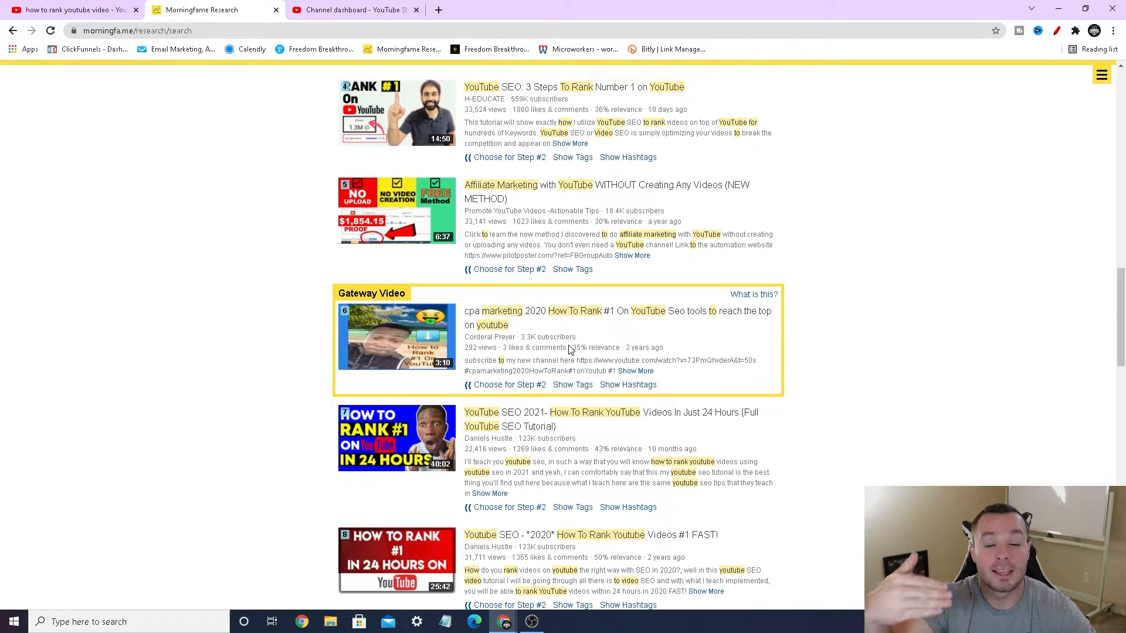
scroll(924, 341, "up", 5)
scroll(923, 341, "down", 4)
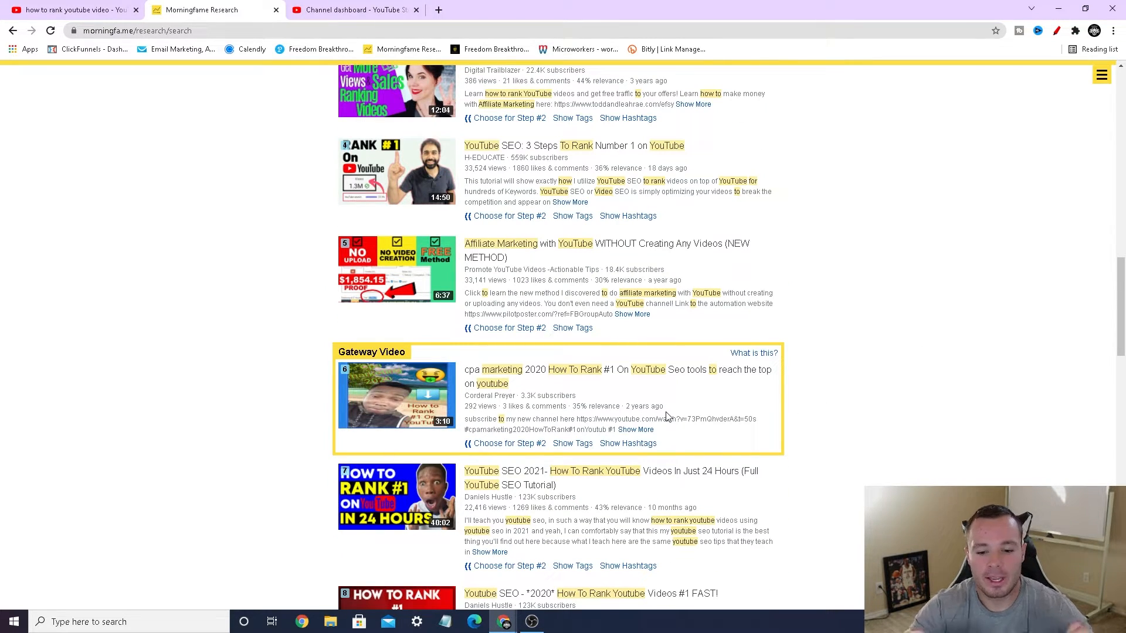
scroll(909, 339, "up", 14)
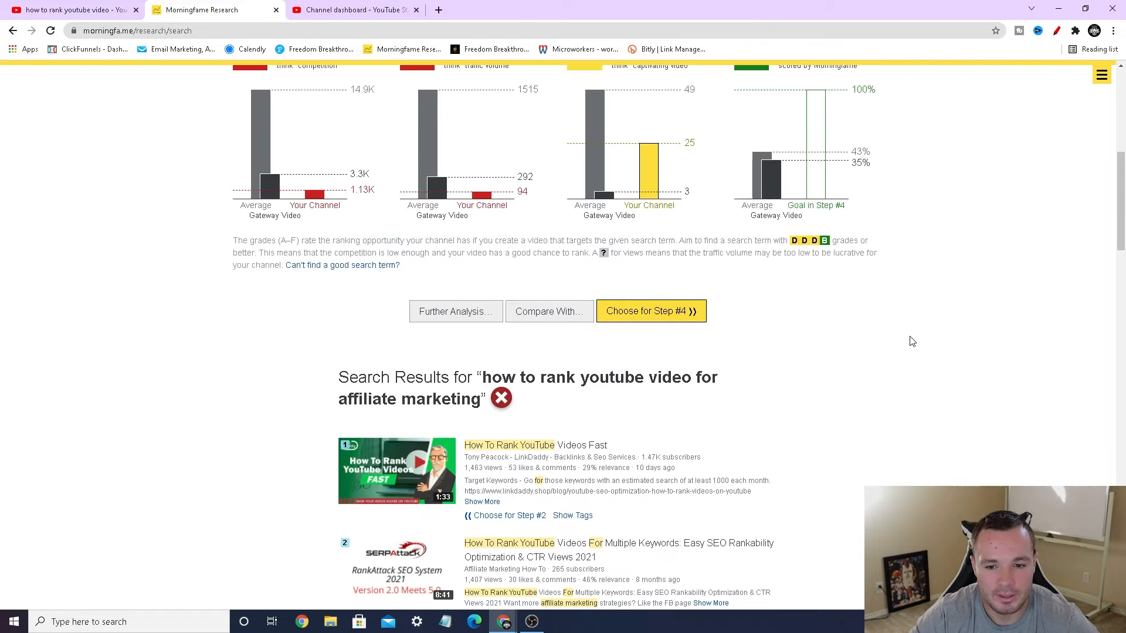
Step: Choose the target term for Step #4, continuing past the search-demand warning, and circle the Relevance chart in red
left_click(651, 545)
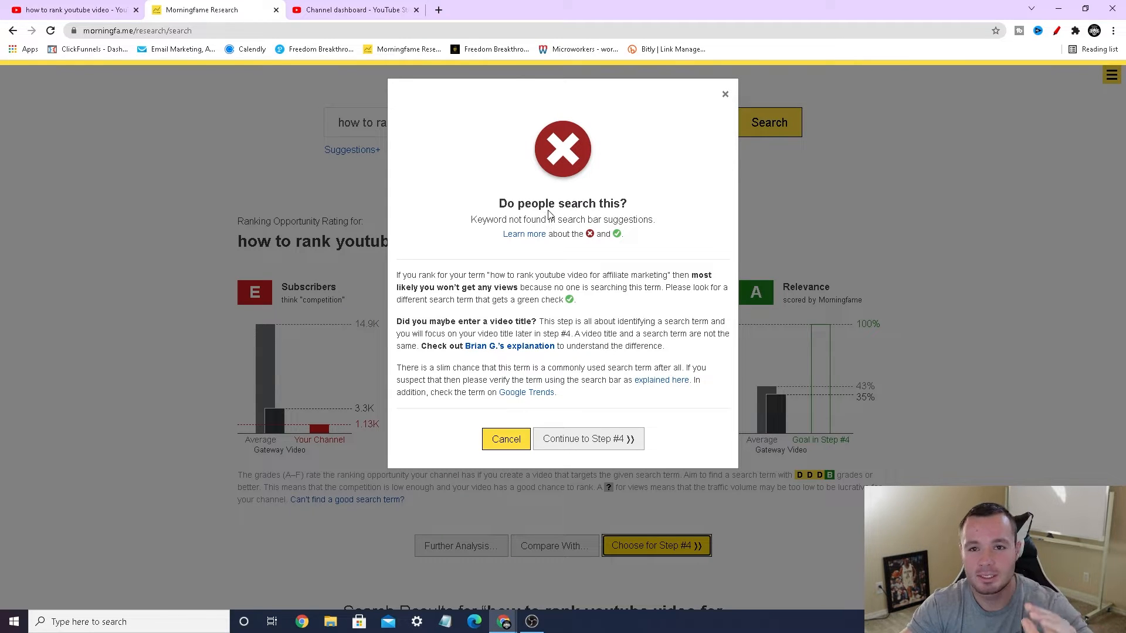
left_click(598, 438)
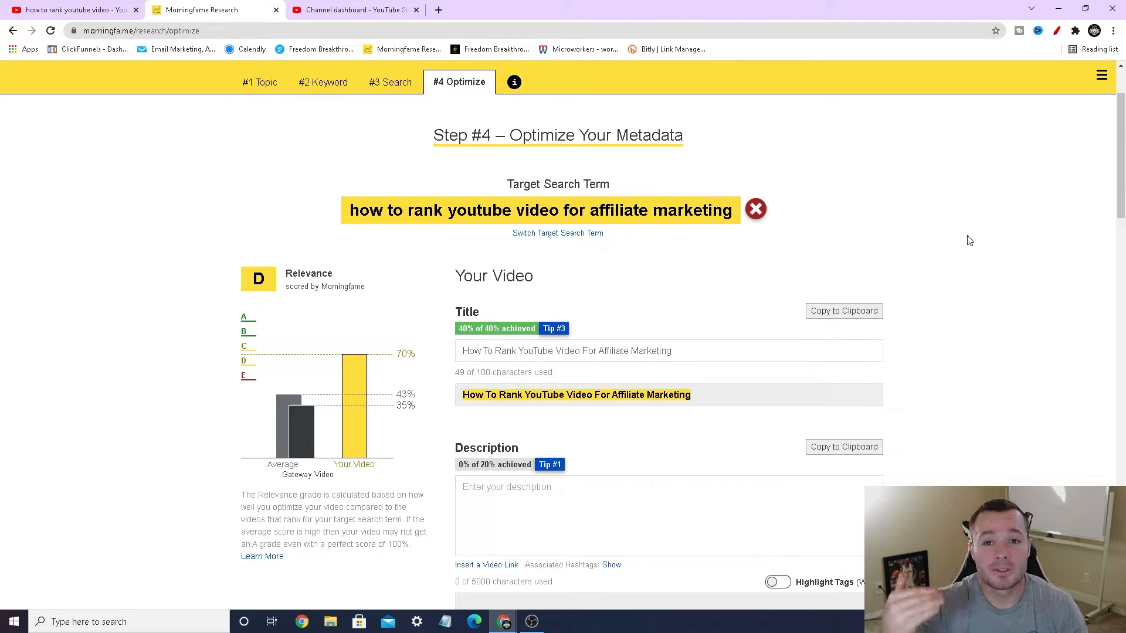
scroll(968, 241, "down", 1)
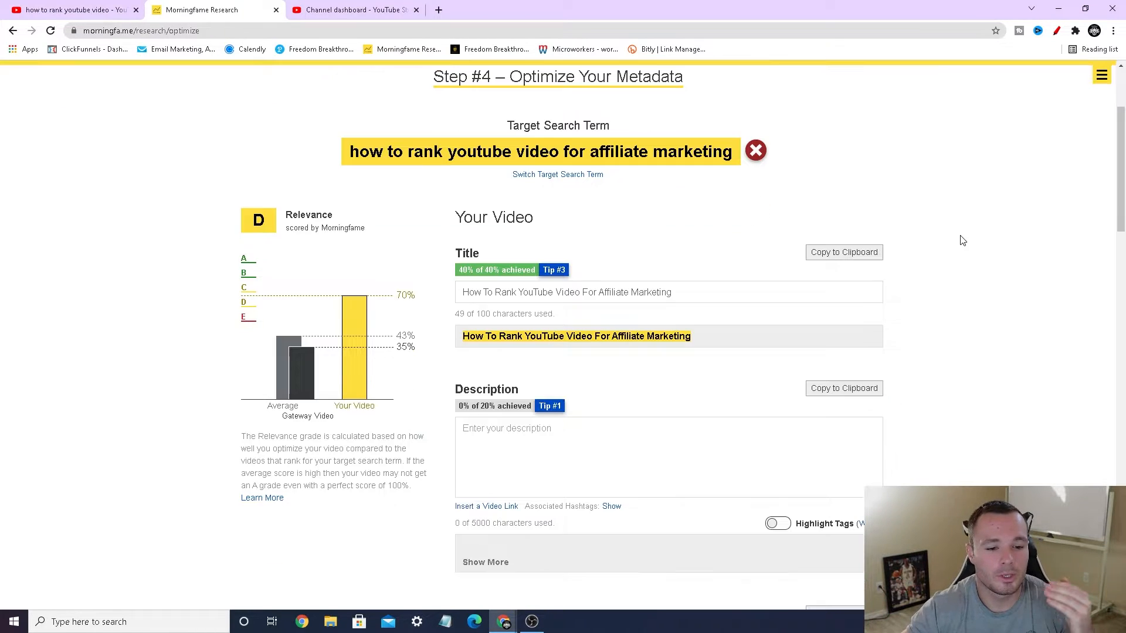
left_click(1056, 31)
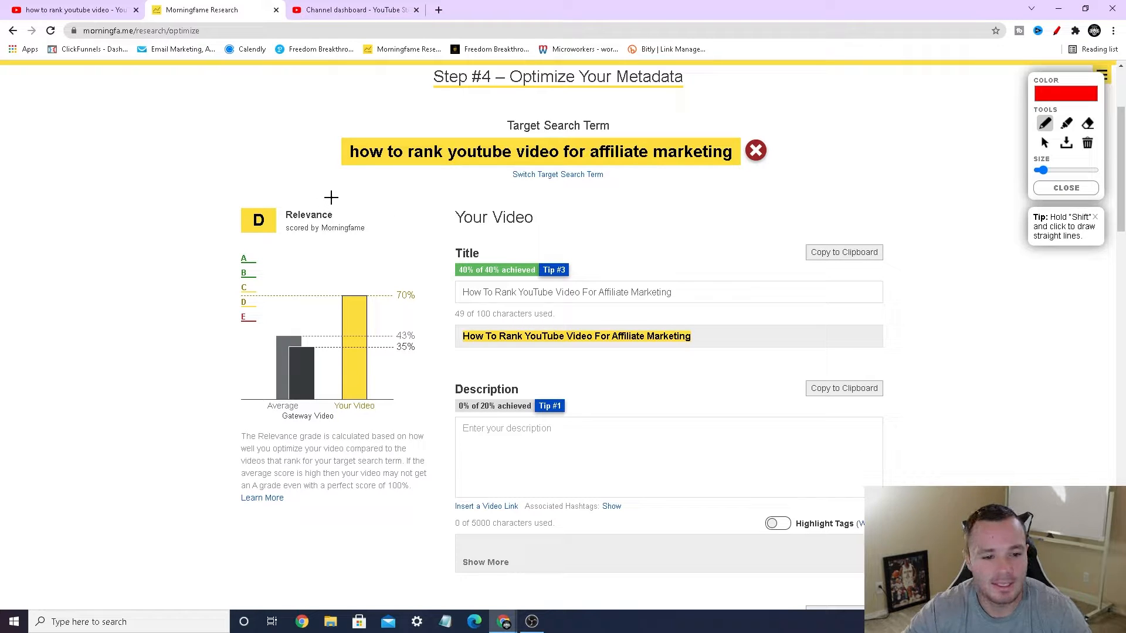
mouse_move(333, 198)
left_mouse_down()
mouse_move(230, 189)
mouse_move(193, 313)
mouse_move(377, 427)
mouse_move(347, 196)
mouse_move(329, 195)
left_mouse_up()
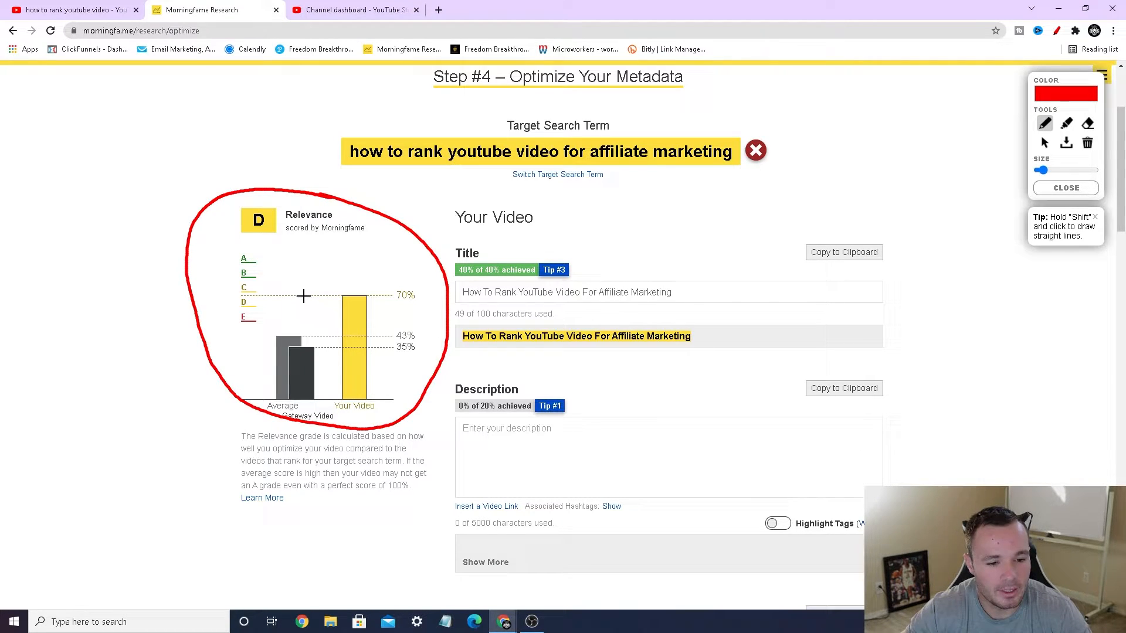
Step: Mark the Relevance chart, draw red arrows at the Title, Description and Tags fields, and close the drawing tool
mouse_move(303, 295)
left_mouse_down()
mouse_move(297, 246)
mouse_move(291, 255)
mouse_move(316, 261)
left_mouse_up()
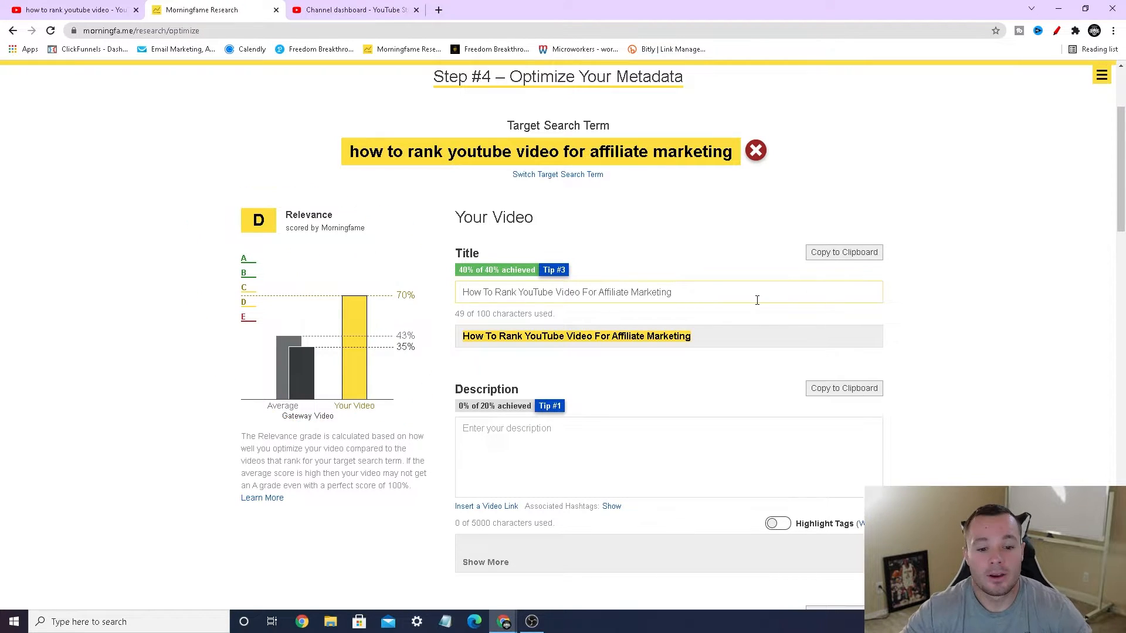
scroll(753, 300, "down", 2)
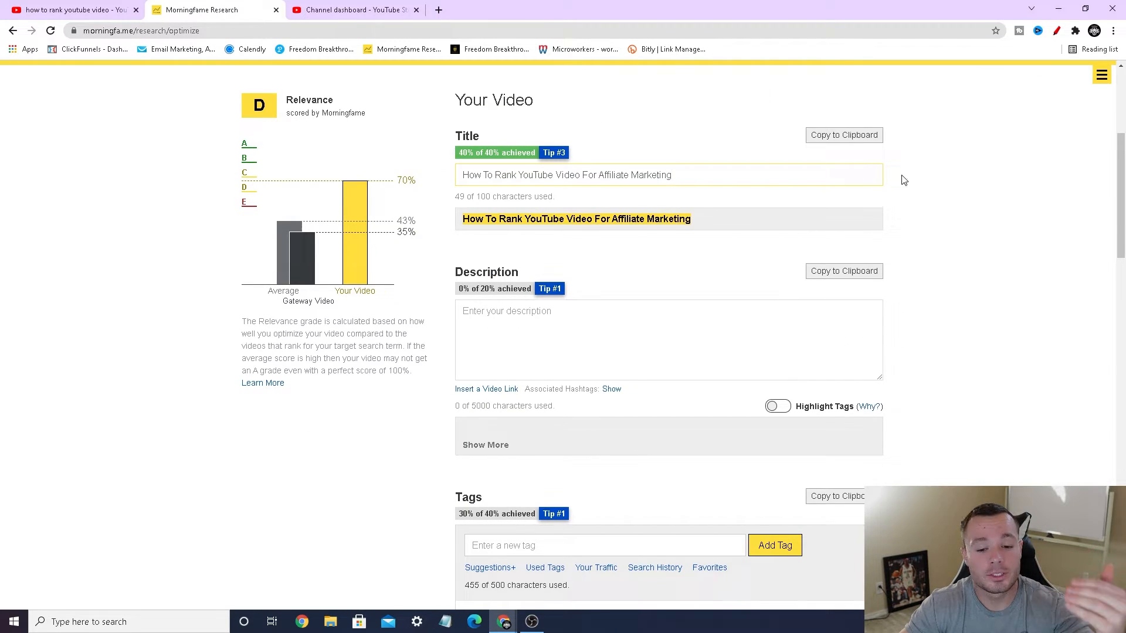
left_click(1056, 31)
mouse_move(959, 177)
left_mouse_down()
mouse_move(890, 177)
mouse_move(905, 189)
left_mouse_up()
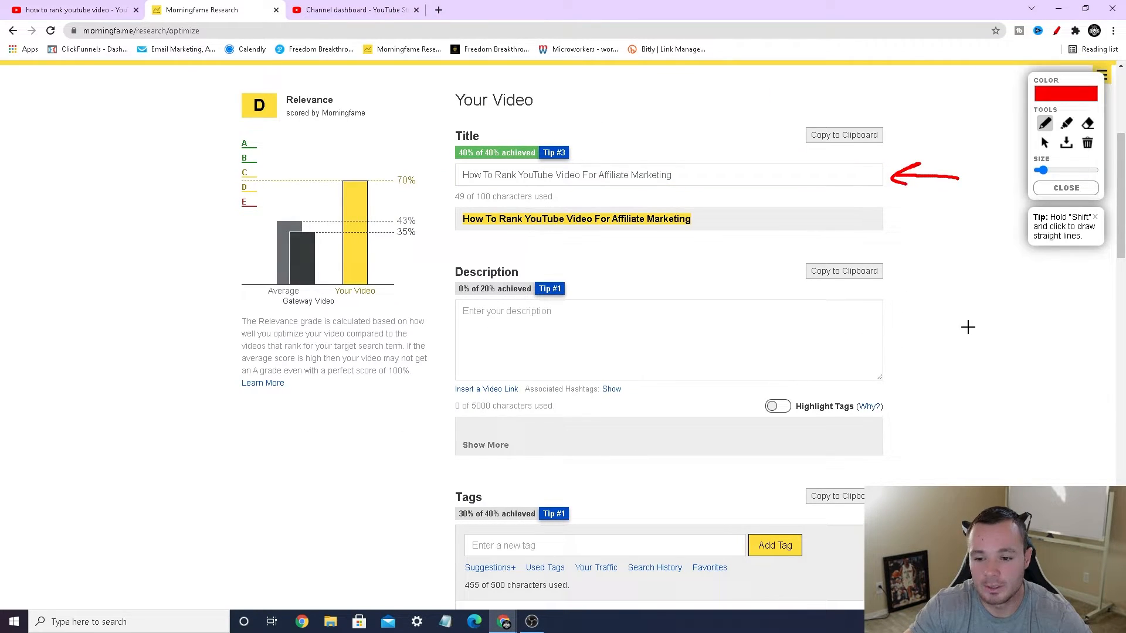
mouse_move(959, 329)
left_mouse_down()
mouse_move(898, 335)
mouse_move(909, 352)
left_mouse_up()
scroll(915, 339, "down", 3)
scroll(914, 339, "down", 1)
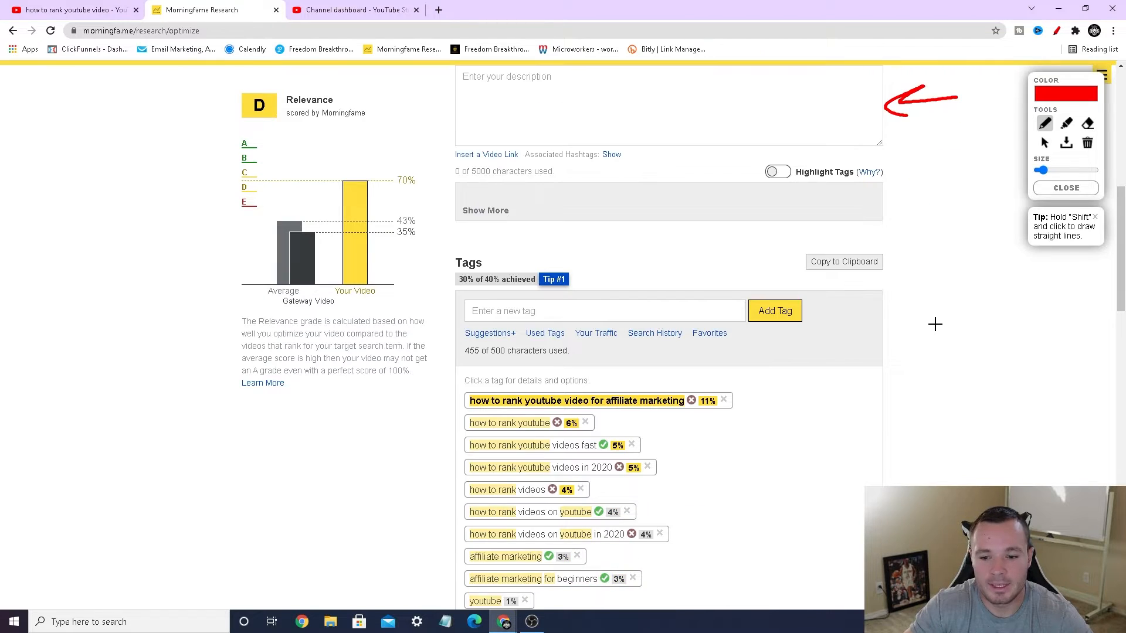
mouse_move(960, 322)
left_mouse_down()
mouse_move(897, 323)
mouse_move(913, 336)
left_mouse_up()
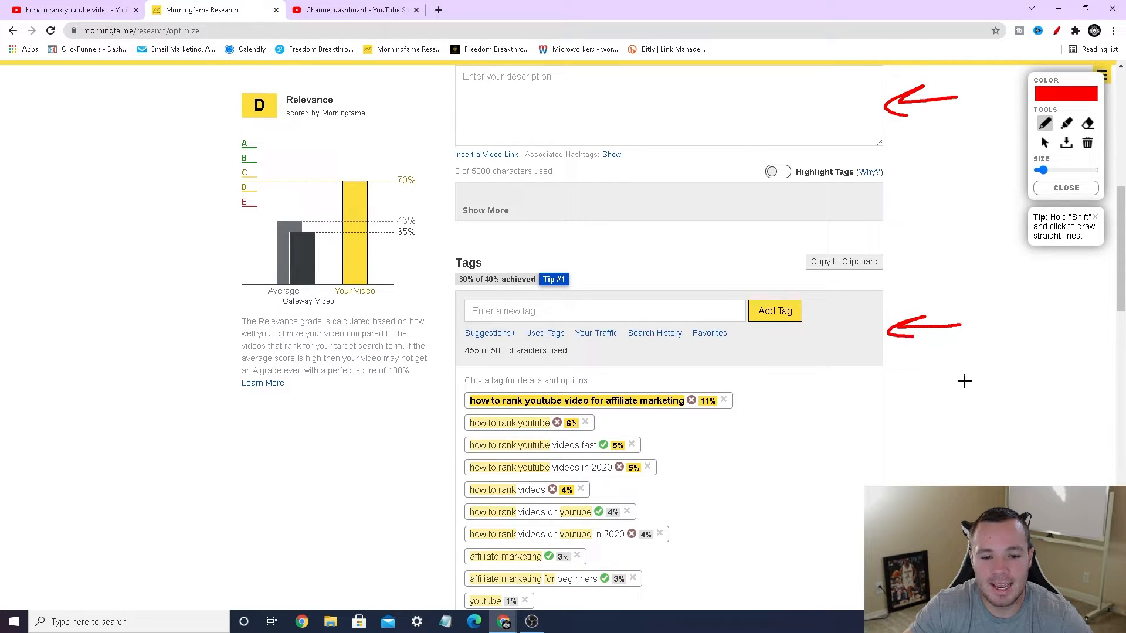
scroll(973, 383, "up", 3)
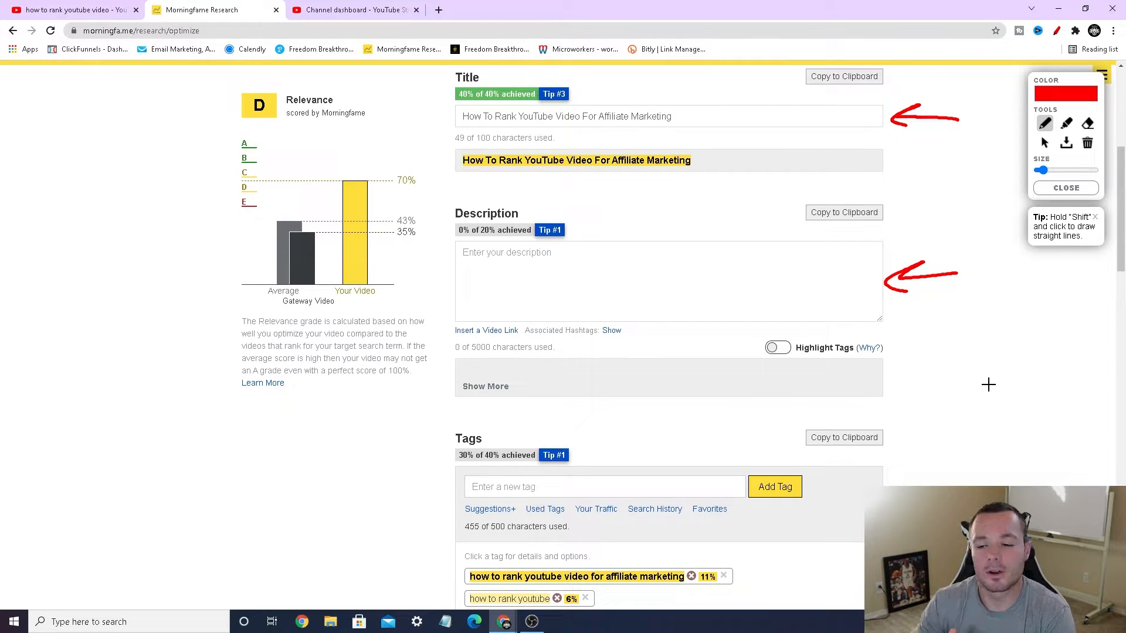
left_click(1066, 187)
Step: Extend the video title to "How To Rank YouTube Video For Affiliate Marketing - Beginners Guide in 2021"
scroll(998, 265, "up", 2)
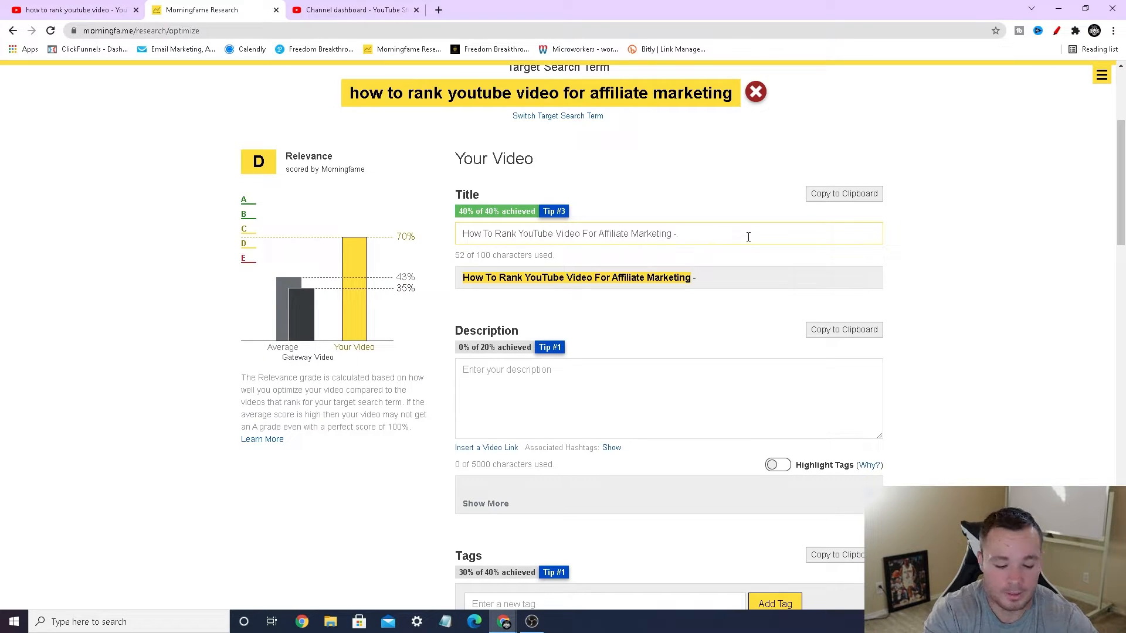
type("Beginners")
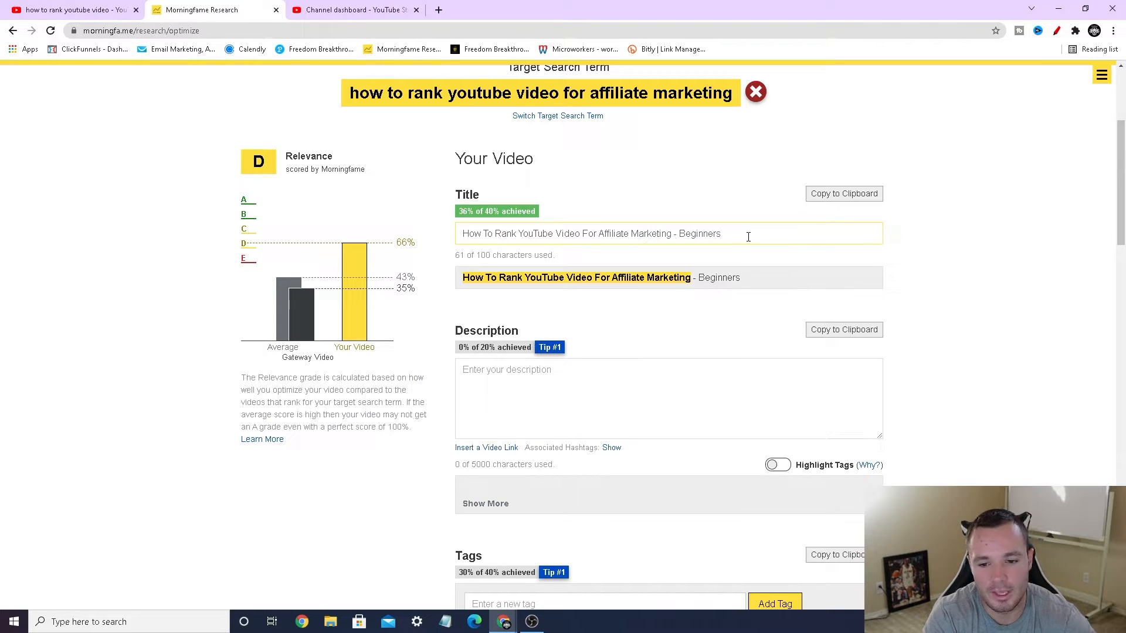
type(" Guide in 2021")
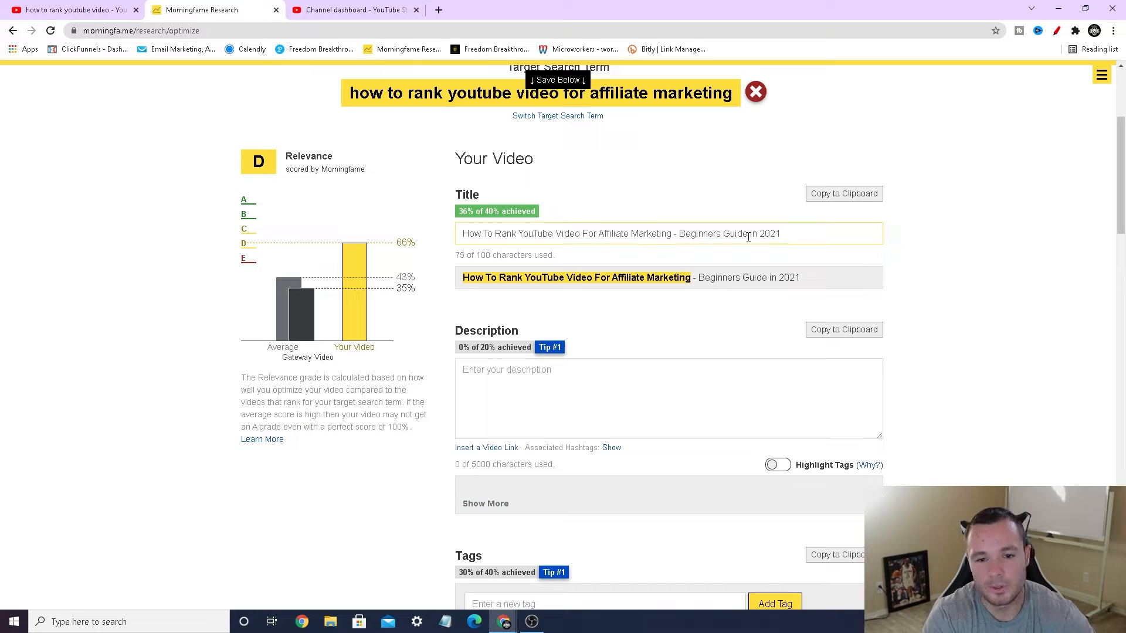
Step: Circle the title's achieved score in red, underline "Beginners Guide in 2021", and close the drawing tool
left_click(1056, 31)
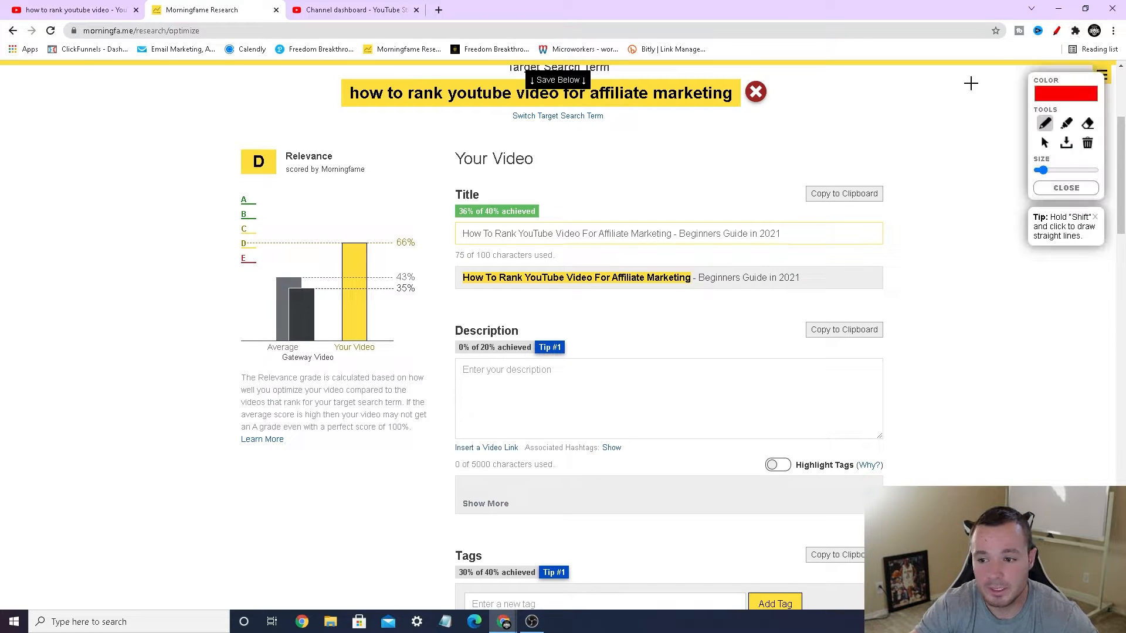
mouse_move(497, 223)
left_mouse_down()
mouse_move(463, 218)
mouse_move(460, 193)
mouse_move(528, 220)
mouse_move(487, 226)
left_mouse_up()
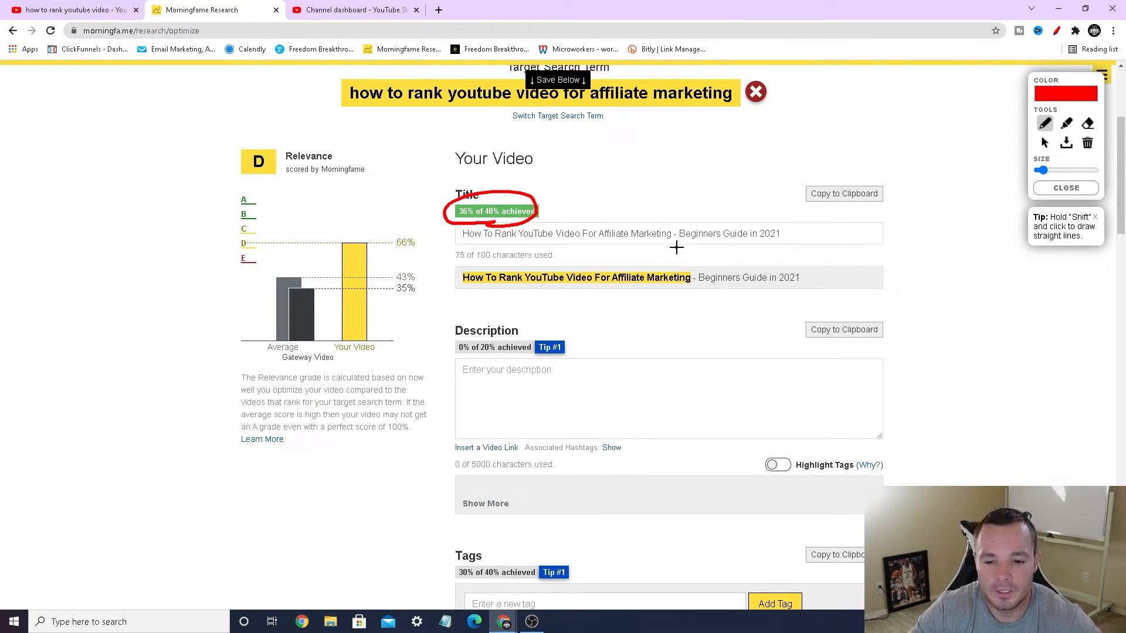
left_click_drag(676, 248, 796, 245)
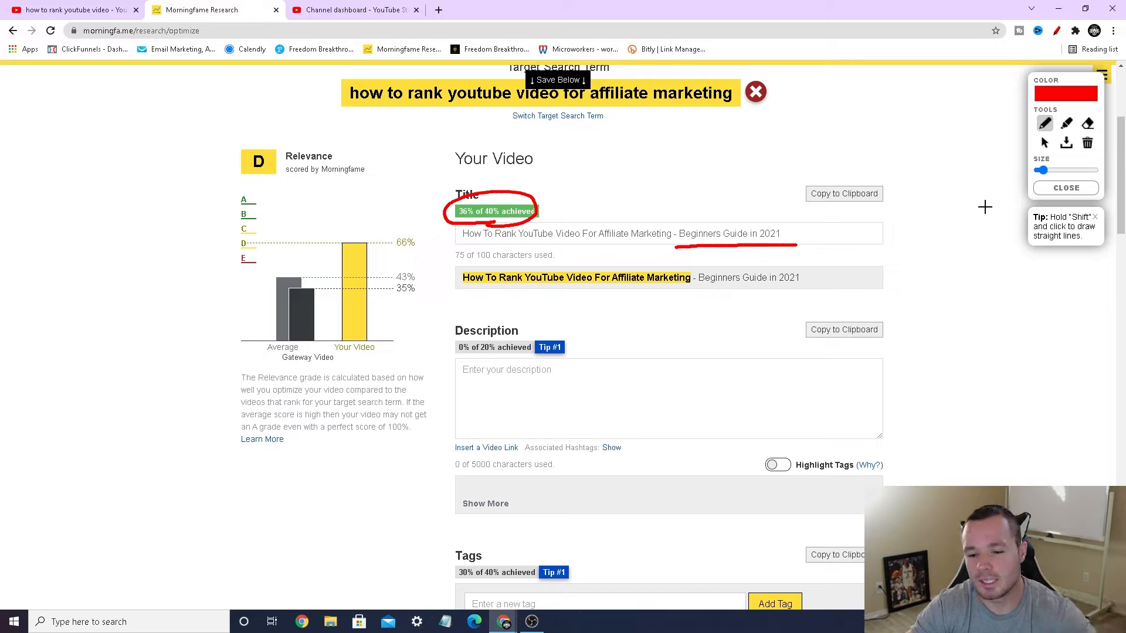
left_click(1048, 191)
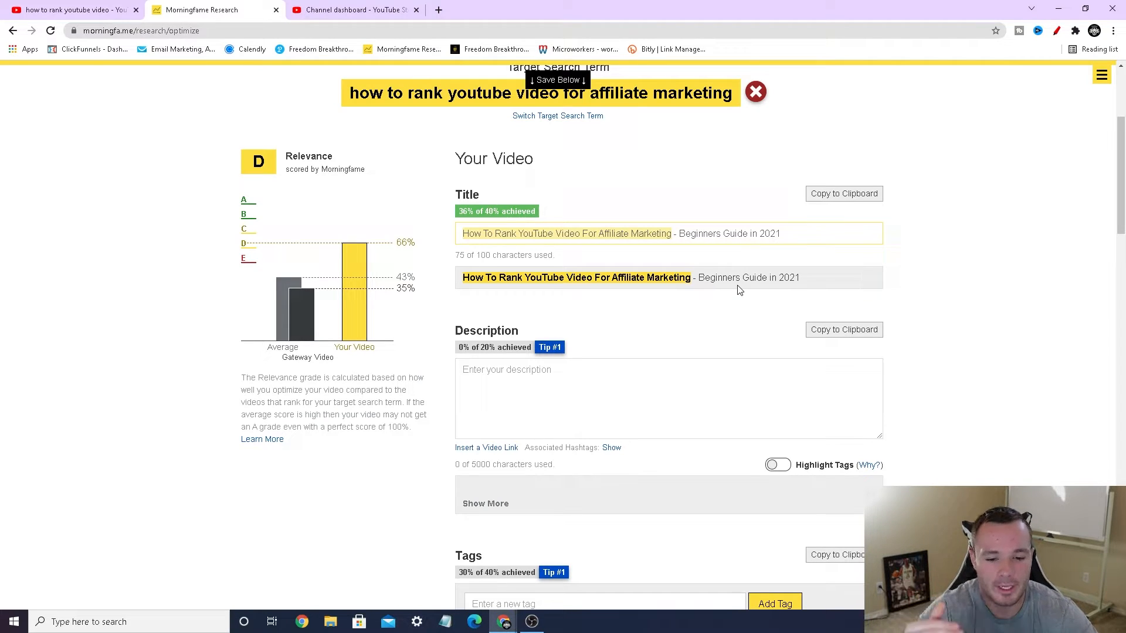
Step: Fill the description with "How To Rank YouTube Video For Affiliate Marketing" and mark the Your Video relevance bar and that text in red
left_click(664, 389)
type("How To Rank YouTube Video For Affiliate Marketing")
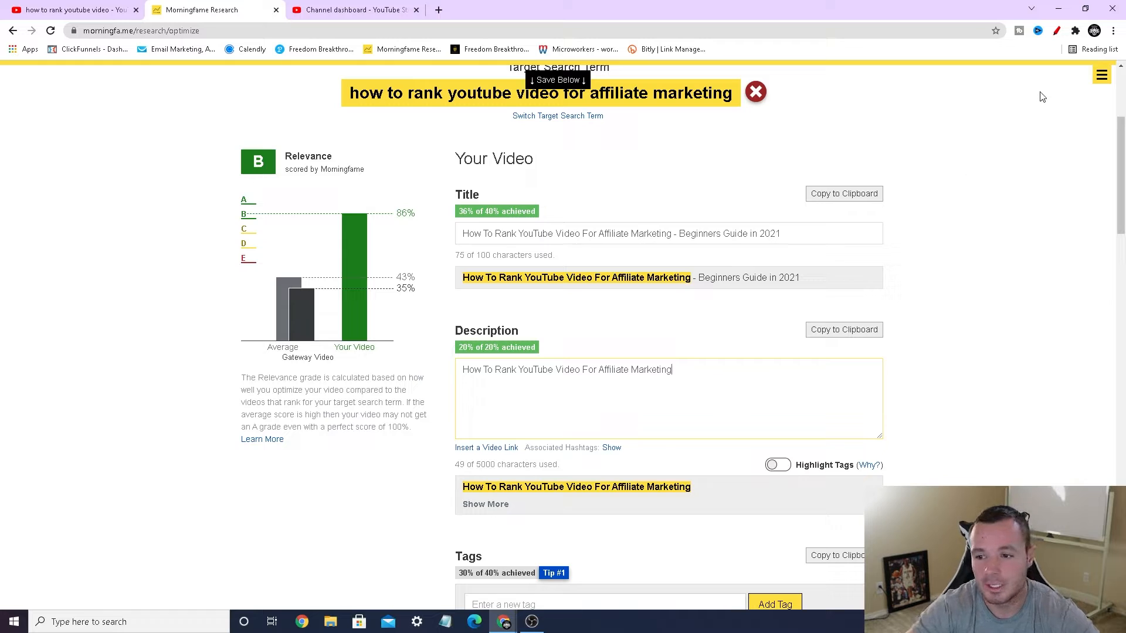
left_click(1057, 31)
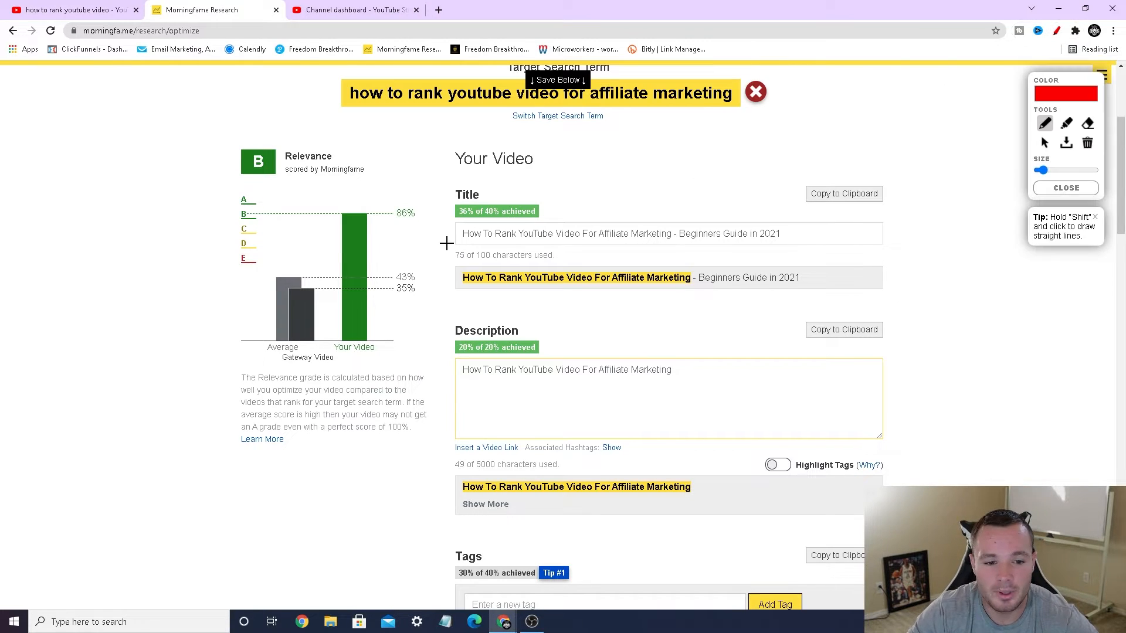
mouse_move(335, 287)
left_mouse_down()
mouse_move(331, 218)
mouse_move(322, 221)
mouse_move(338, 218)
left_mouse_up()
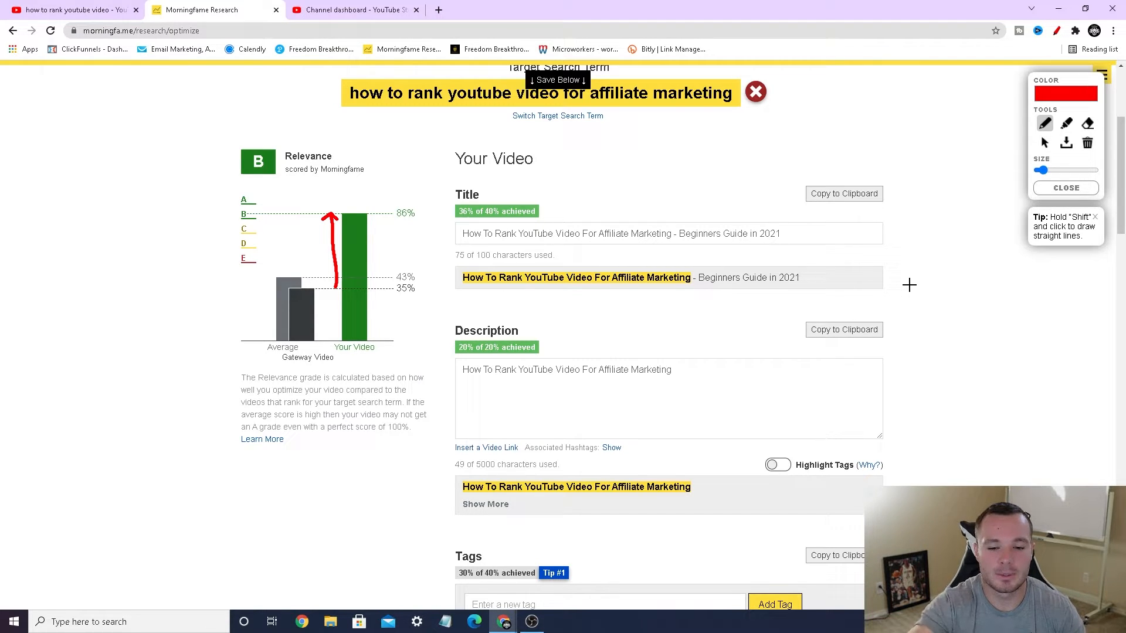
mouse_move(459, 385)
left_mouse_down()
mouse_move(680, 381)
mouse_move(570, 350)
mouse_move(435, 364)
mouse_move(465, 384)
left_mouse_up()
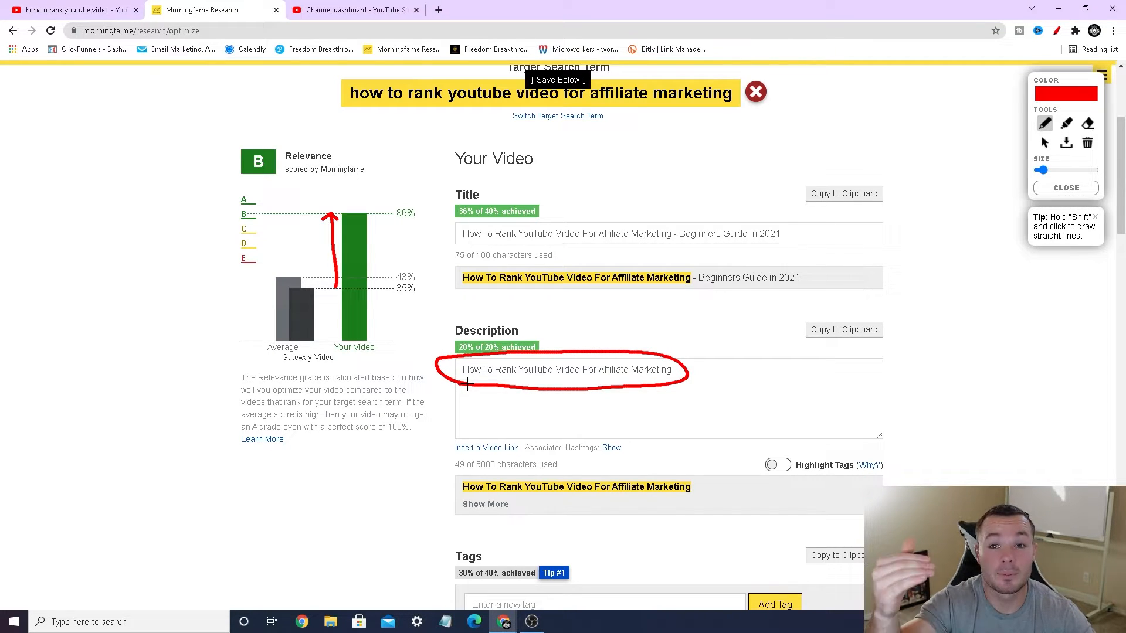
key("Escape")
Step: Circle the Tags section's achieved score and the overall Relevance grade in red
scroll(987, 250, "down", 7)
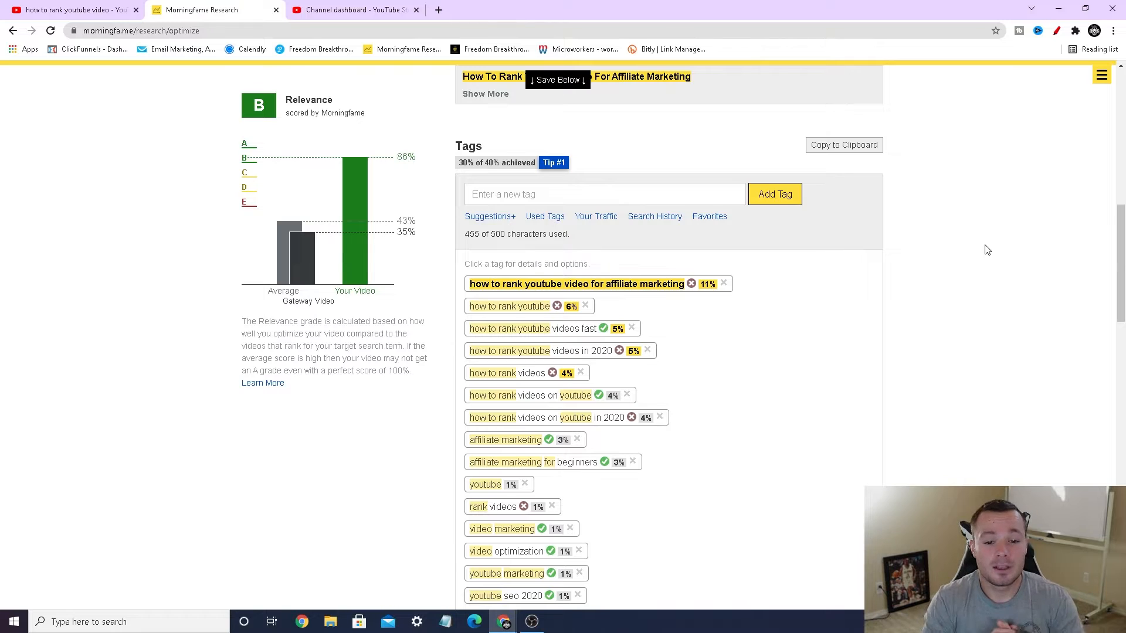
left_click(1057, 30)
mouse_move(456, 171)
left_mouse_down()
mouse_move(550, 172)
mouse_move(588, 156)
mouse_move(471, 150)
mouse_move(441, 168)
mouse_move(460, 173)
left_mouse_up()
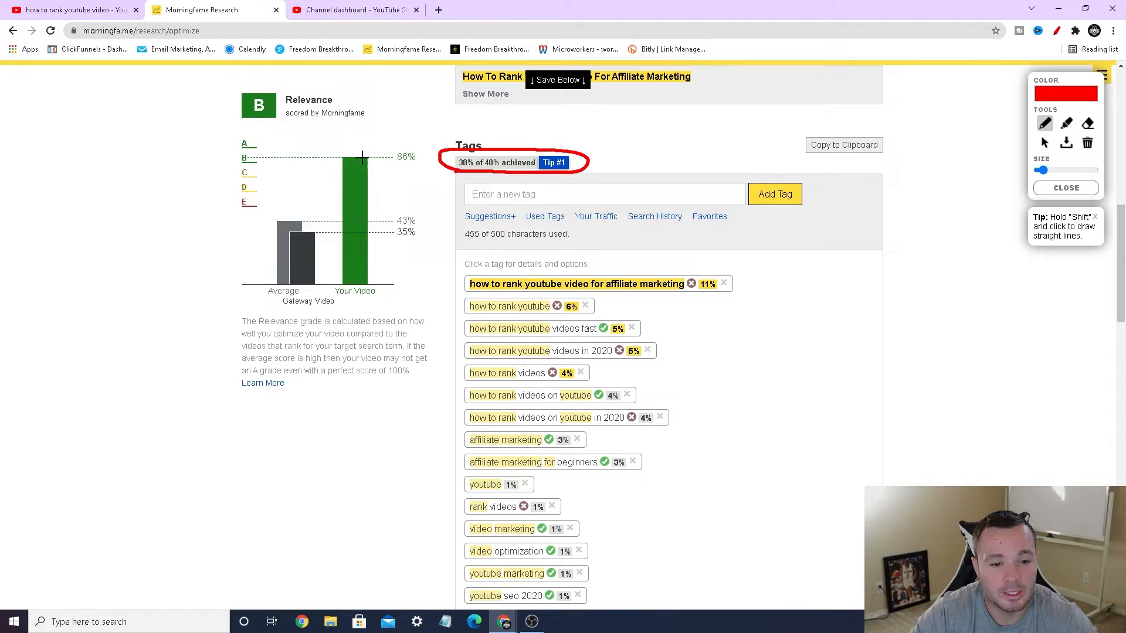
mouse_move(263, 133)
left_mouse_down()
mouse_move(233, 129)
mouse_move(295, 133)
mouse_move(254, 136)
left_mouse_up()
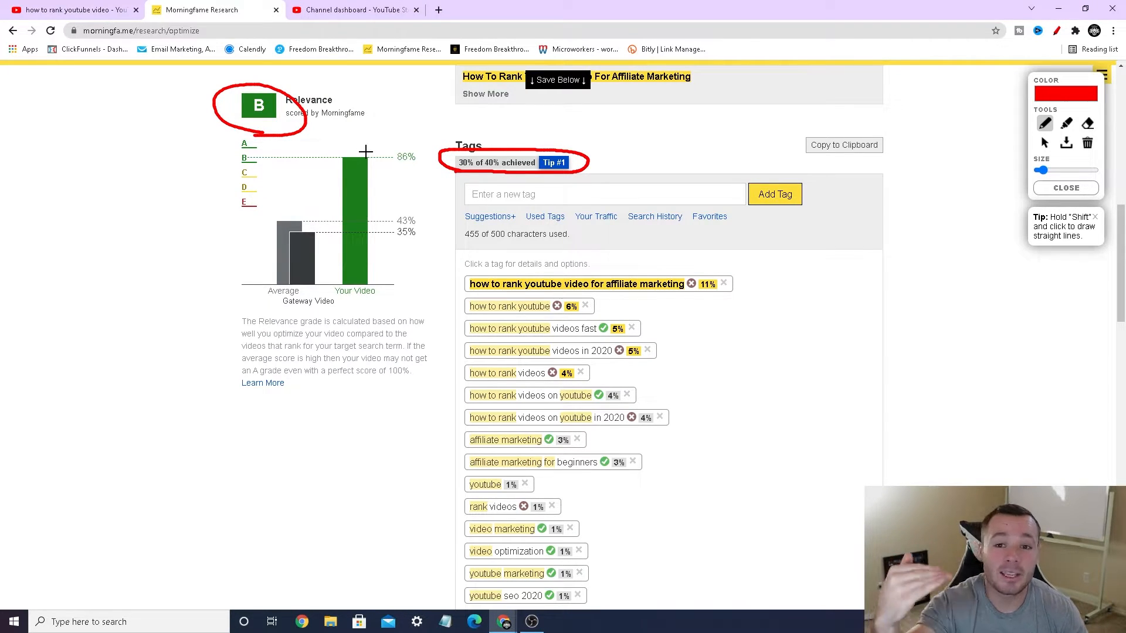
Step: Draw red arrows at the achieved scores of the title, description and tags, and close the drawing tool
scroll(647, 206, "up", 5)
scroll(646, 206, "up", 1)
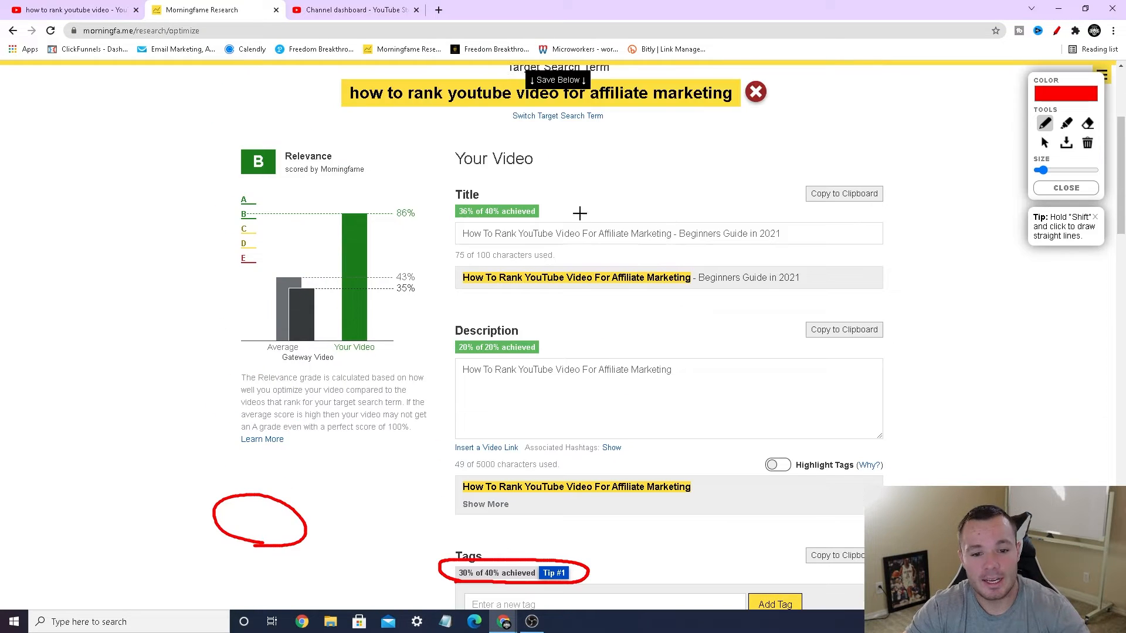
mouse_move(446, 219)
left_mouse_down()
mouse_move(530, 217)
mouse_move(514, 199)
mouse_move(528, 197)
left_mouse_up()
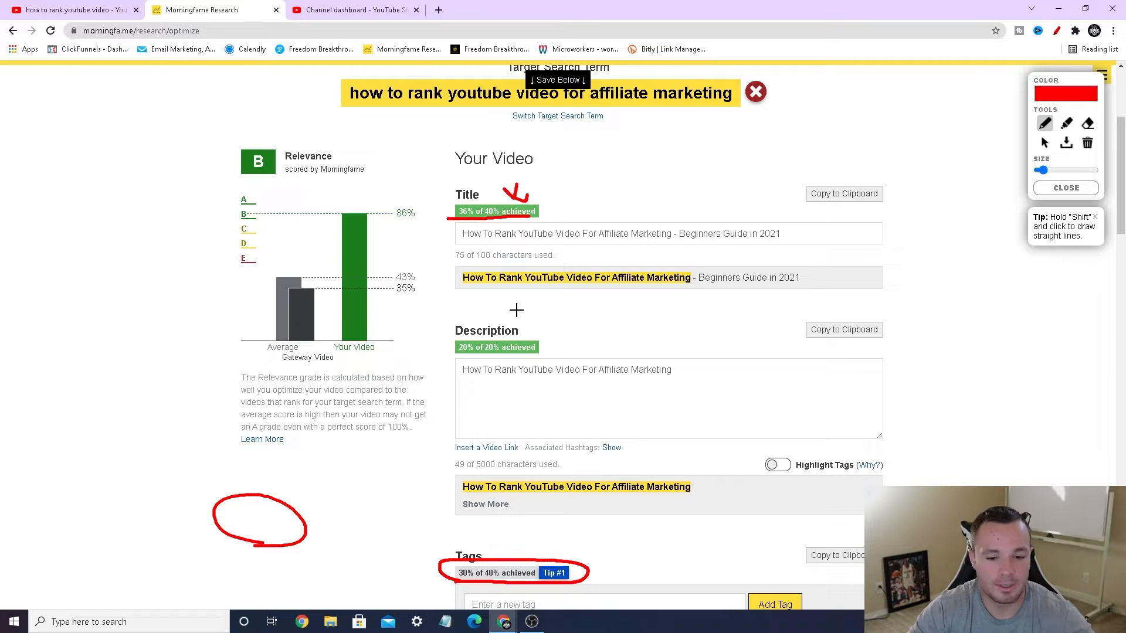
left_click_drag(520, 312, 532, 339)
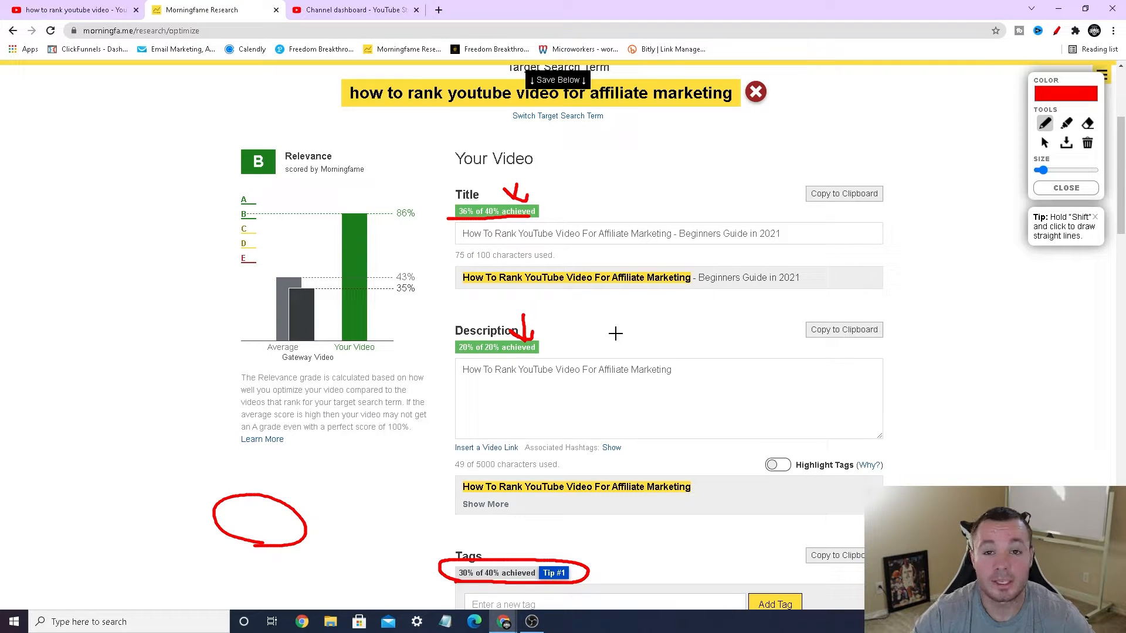
scroll(604, 322, "down", 5)
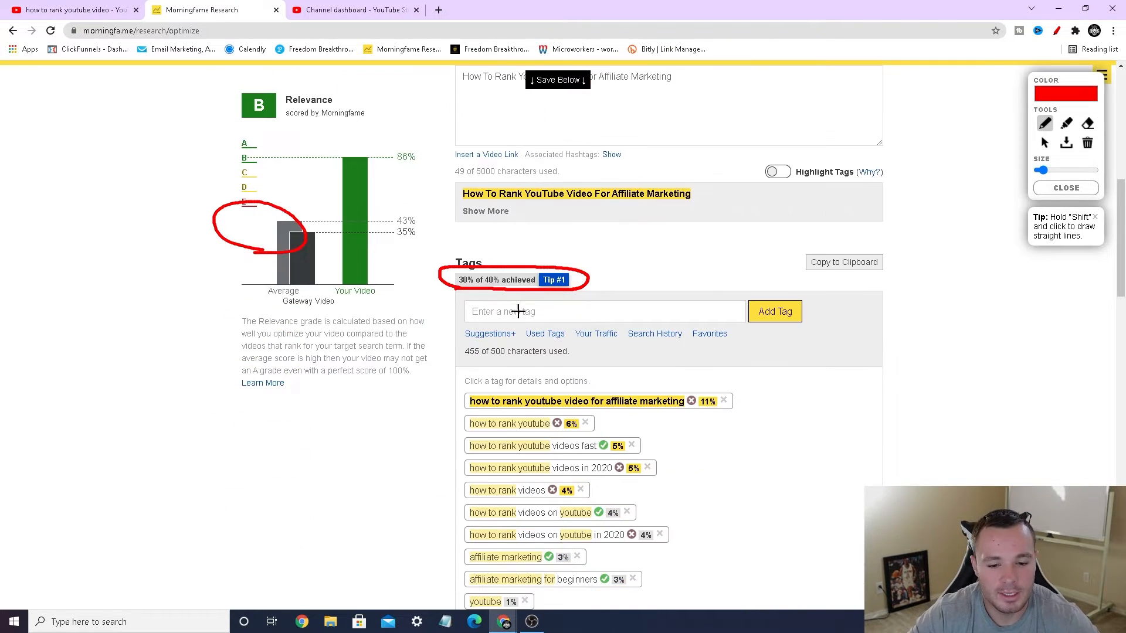
mouse_move(503, 249)
left_mouse_down()
mouse_move(506, 274)
mouse_move(518, 263)
left_mouse_up()
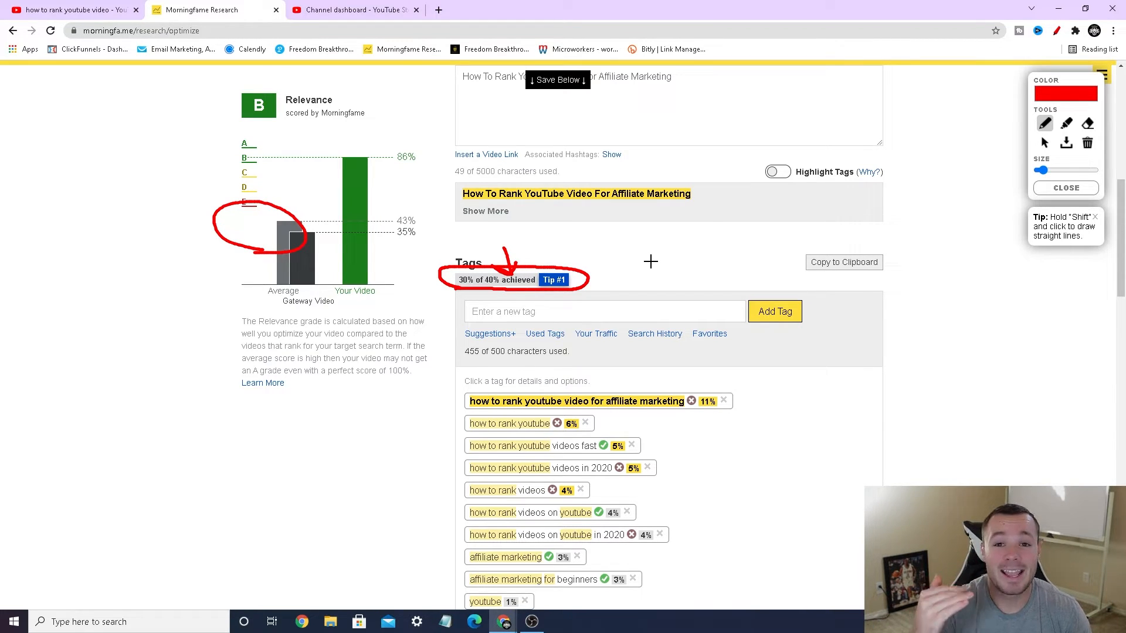
left_click(1066, 188)
Step: Remove the tags "seo", "search engine optimization", "neil patel", "seo youtube", "youtube seo 2020" and "youtube marketing"
scroll(852, 313, "down", 3)
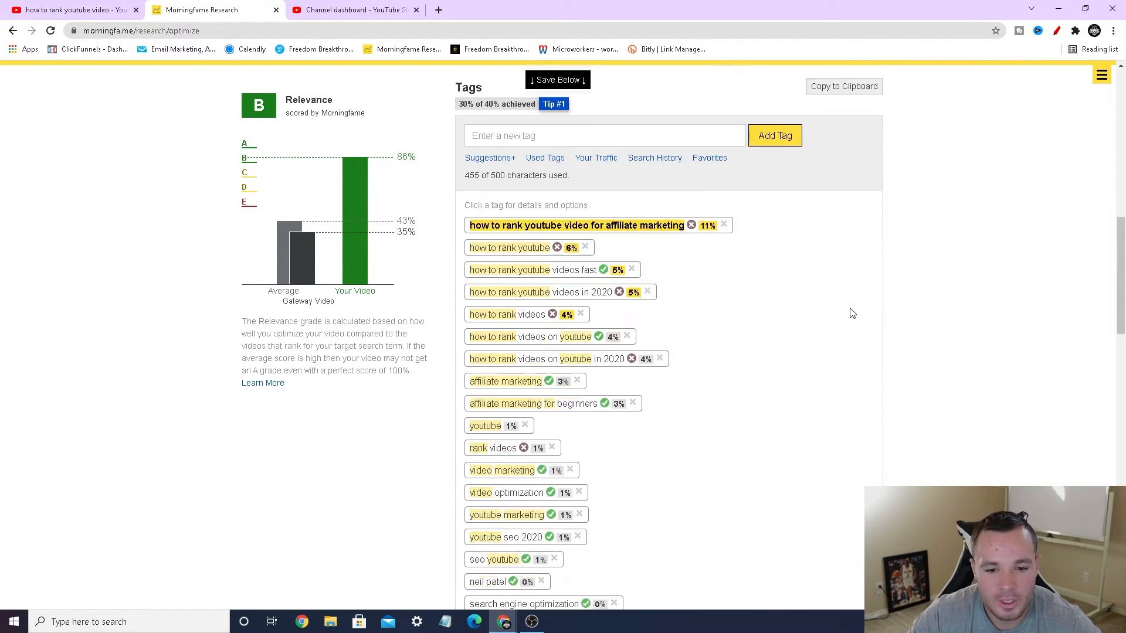
scroll(852, 313, "down", 2)
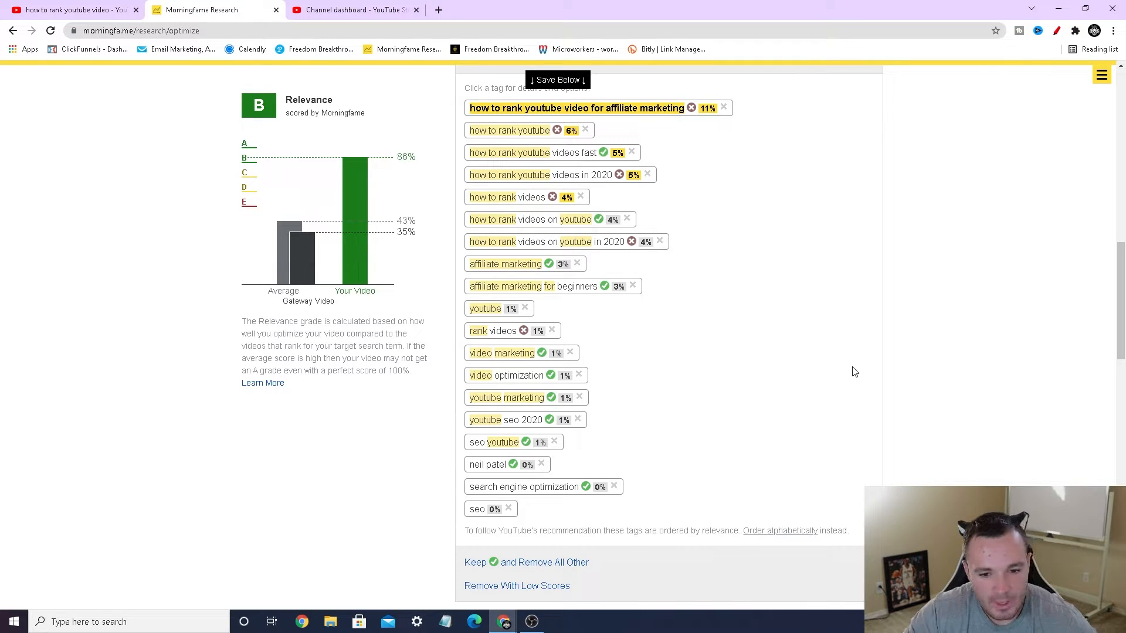
left_click(508, 508)
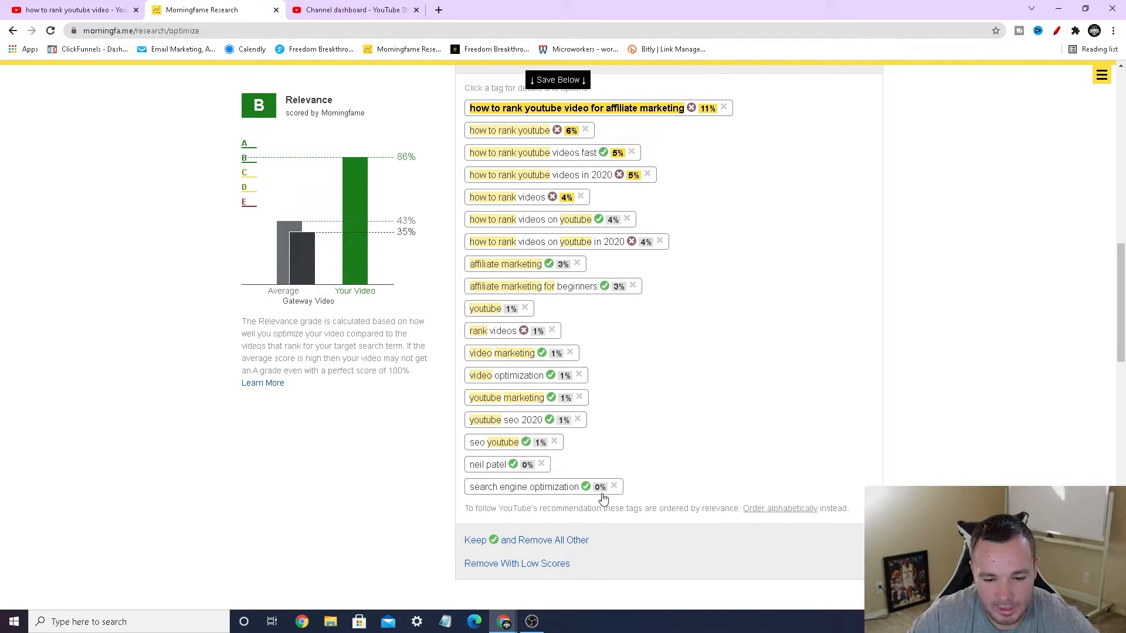
left_click(614, 486)
left_click(542, 463)
left_click(554, 442)
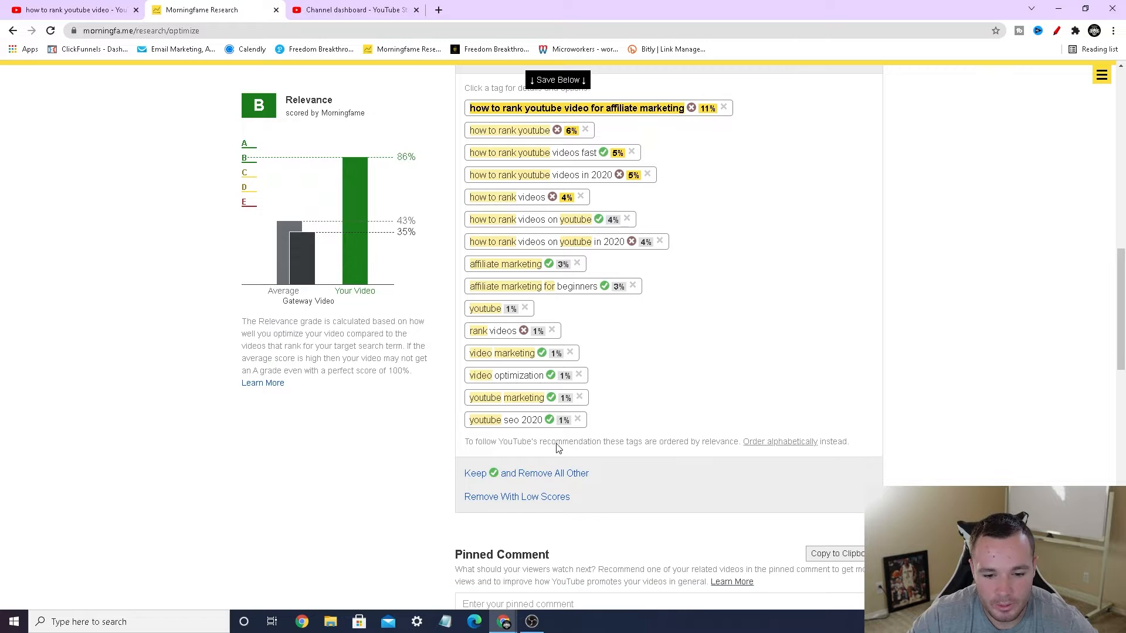
left_click(577, 419)
left_click(580, 397)
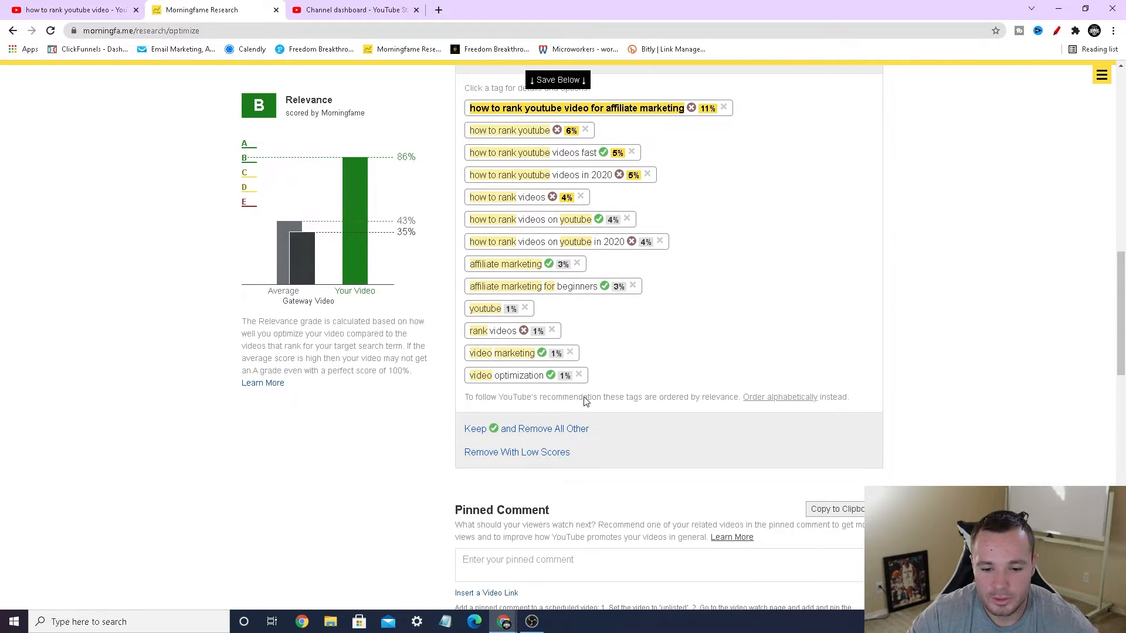
Step: Remove the tags "video optimization", "video marketing", "rank videos", "youtube", "affiliate marketing for beginners", "affiliate marketing" and "how to rank videos on youtube in 2020"
left_click(578, 375)
left_click(570, 352)
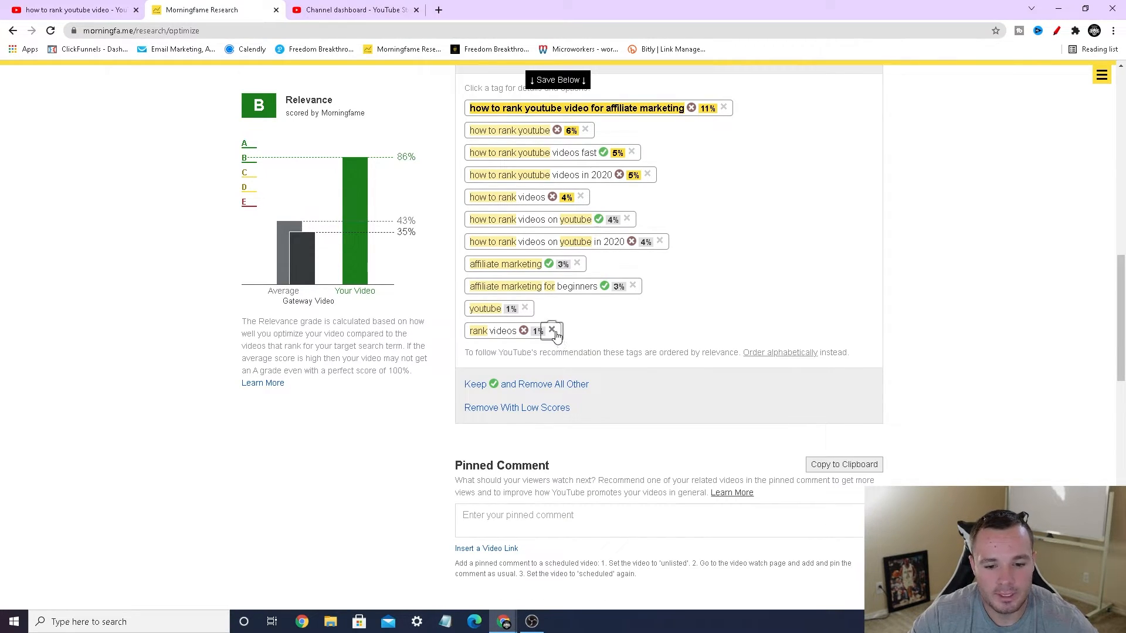
left_click(552, 331)
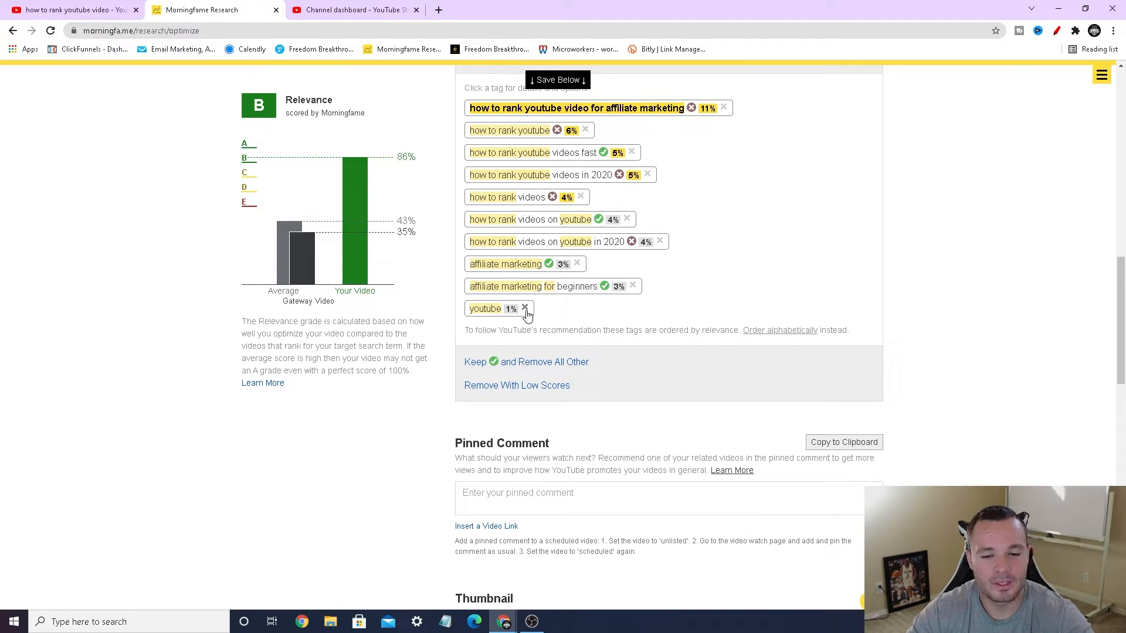
left_click(525, 308)
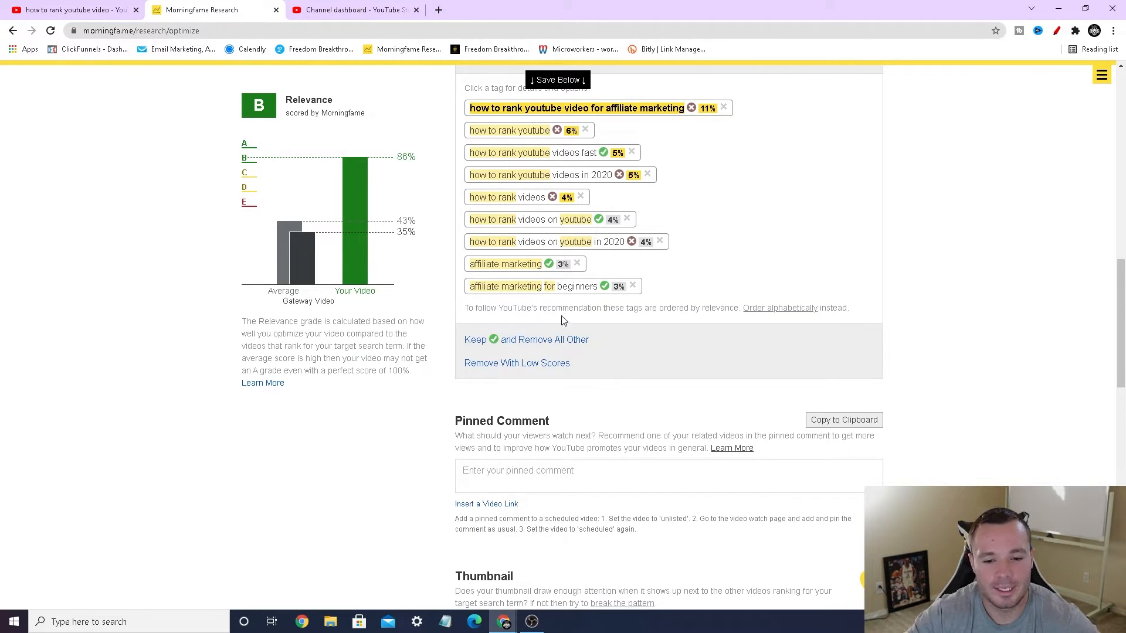
left_click(632, 287)
left_click(577, 264)
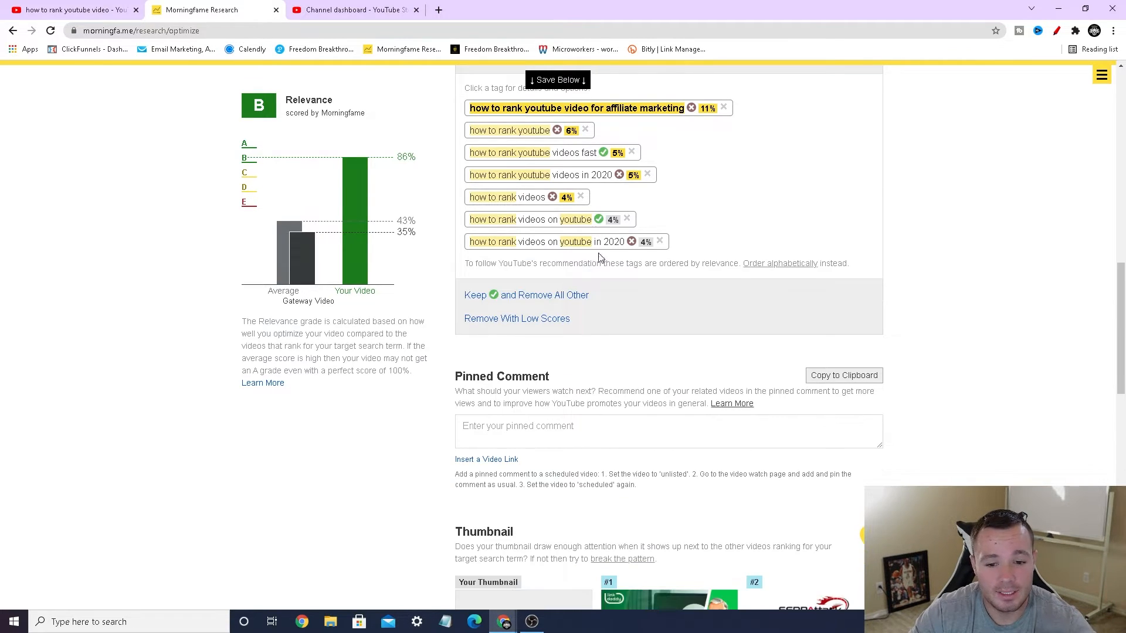
left_click(660, 242)
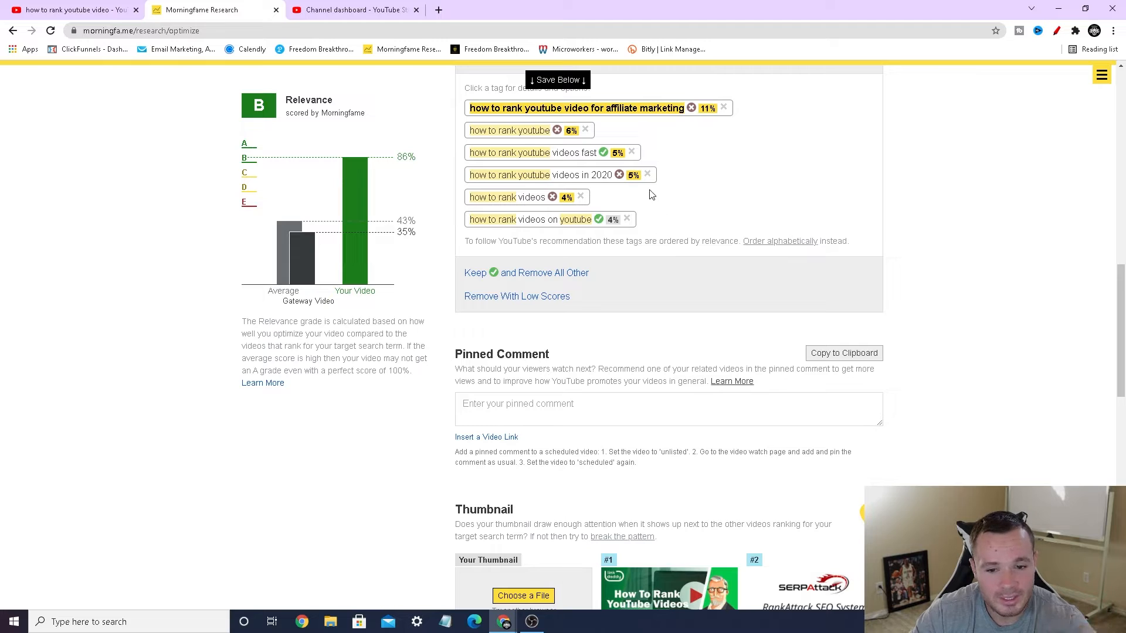
Step: Remove the tag "how to rank youtube videos in 2020" and add "how to rank youtube video 2021" from the target keyword tag's suggestions
left_click(648, 175)
scroll(763, 252, "up", 2)
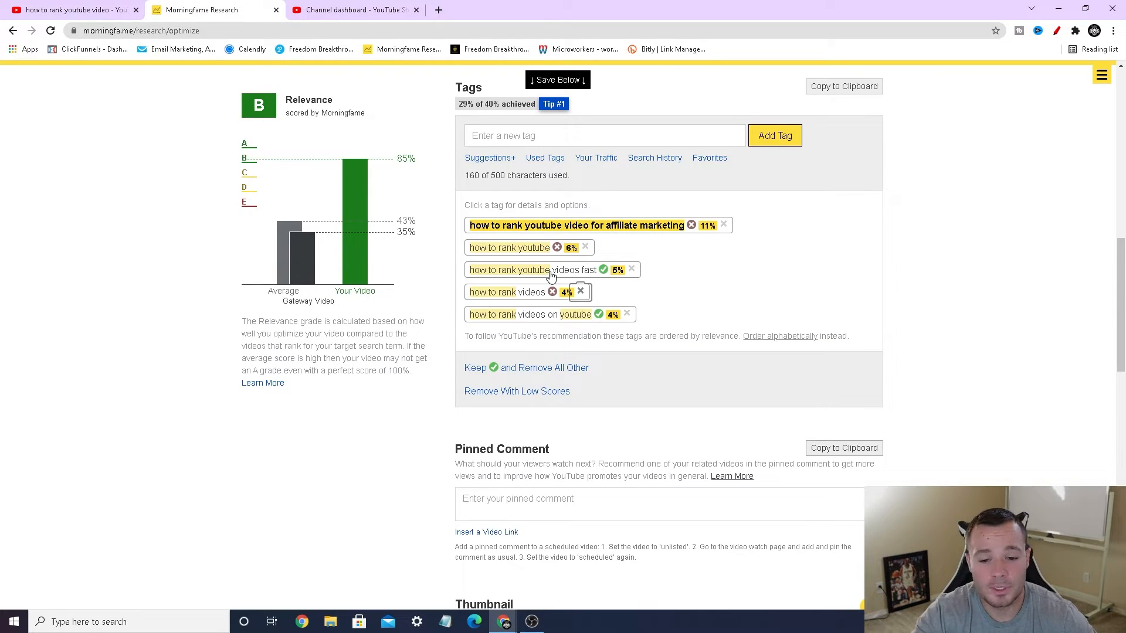
left_click(651, 230)
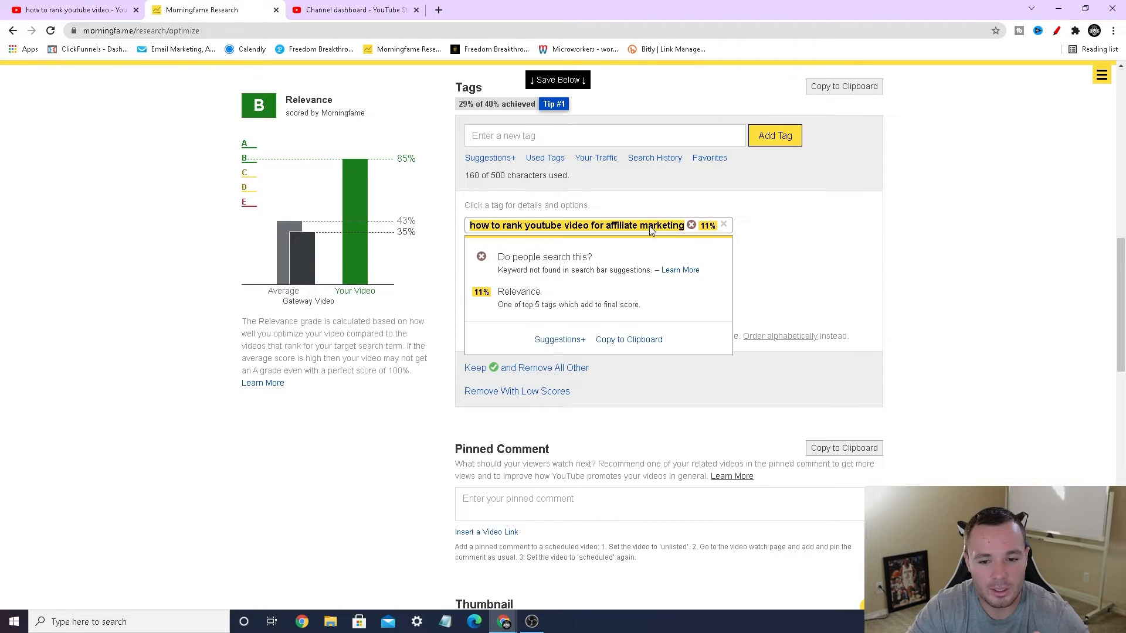
left_click(559, 337)
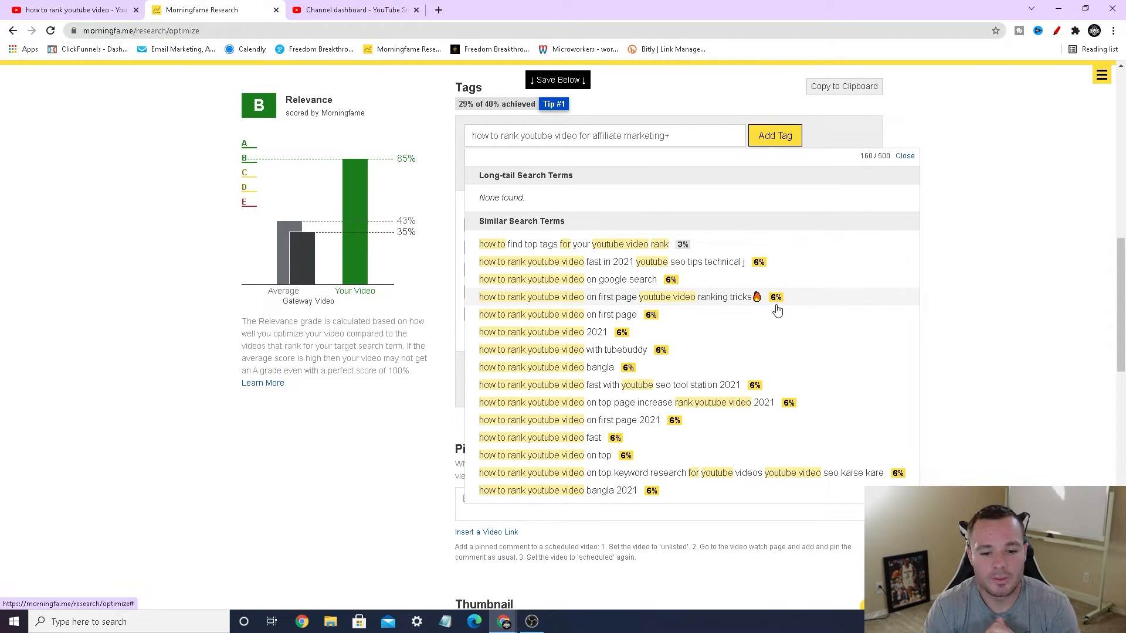
left_click(674, 339)
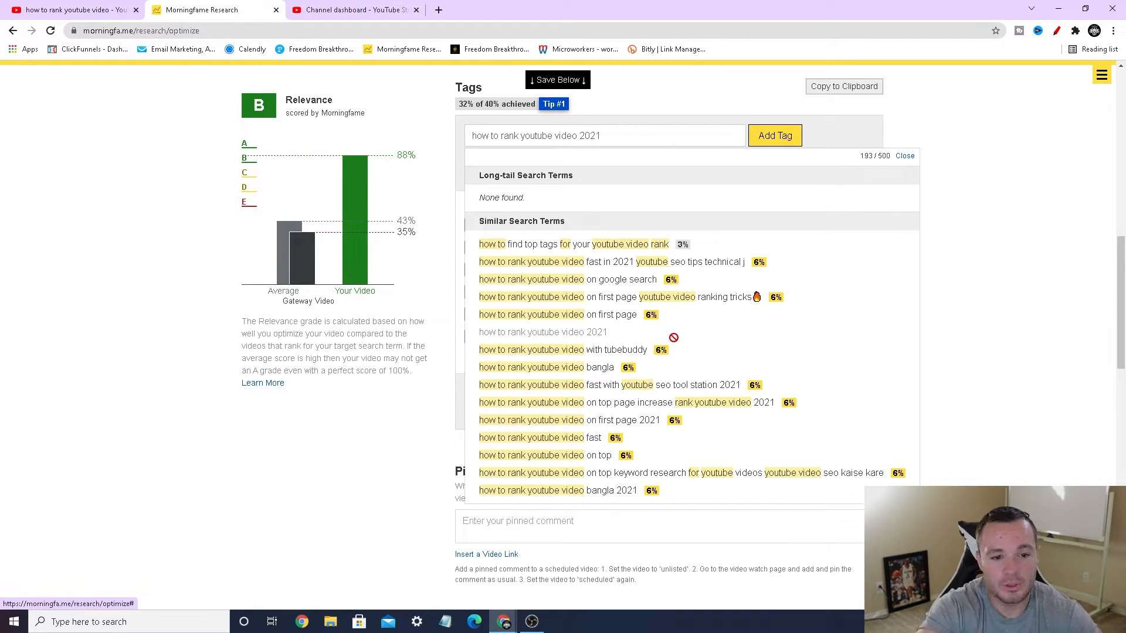
Step: Draw a red arrow at the top of the Your Video relevance bar, and close the drawing tool
left_click(1056, 31)
left_click_drag(367, 189, 360, 153)
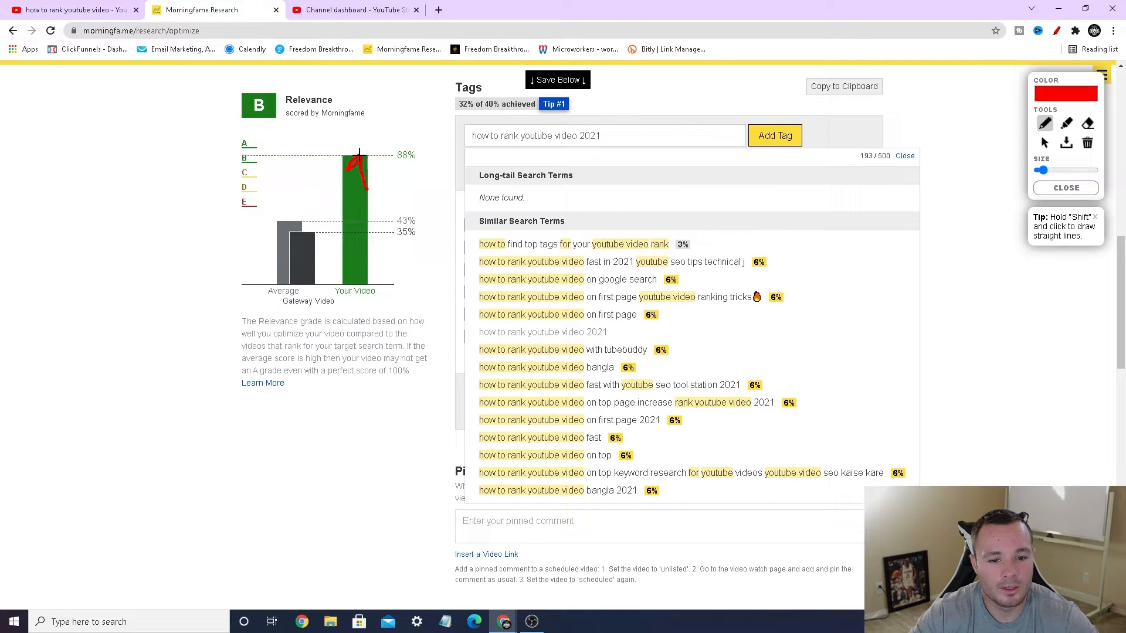
left_click(1066, 187)
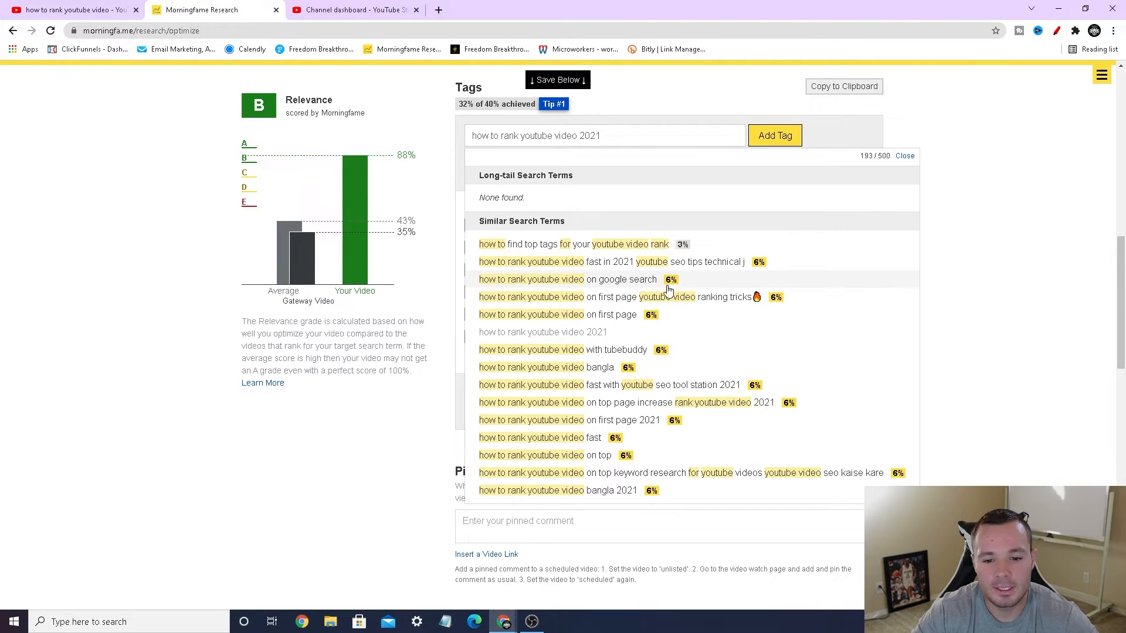
Step: Add the suggested "how to rank youtube video" tags ending in "on first page youtube video ranking tricks🔥", "on first page" and "with tubebuddy"
left_click(667, 302)
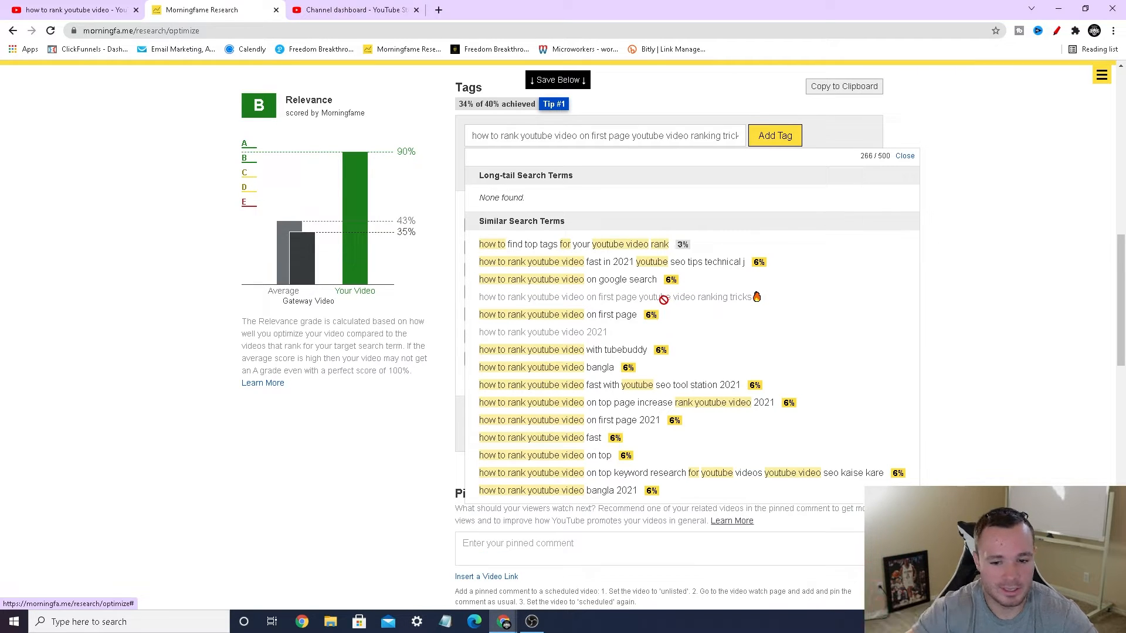
left_click(635, 320)
left_click(639, 352)
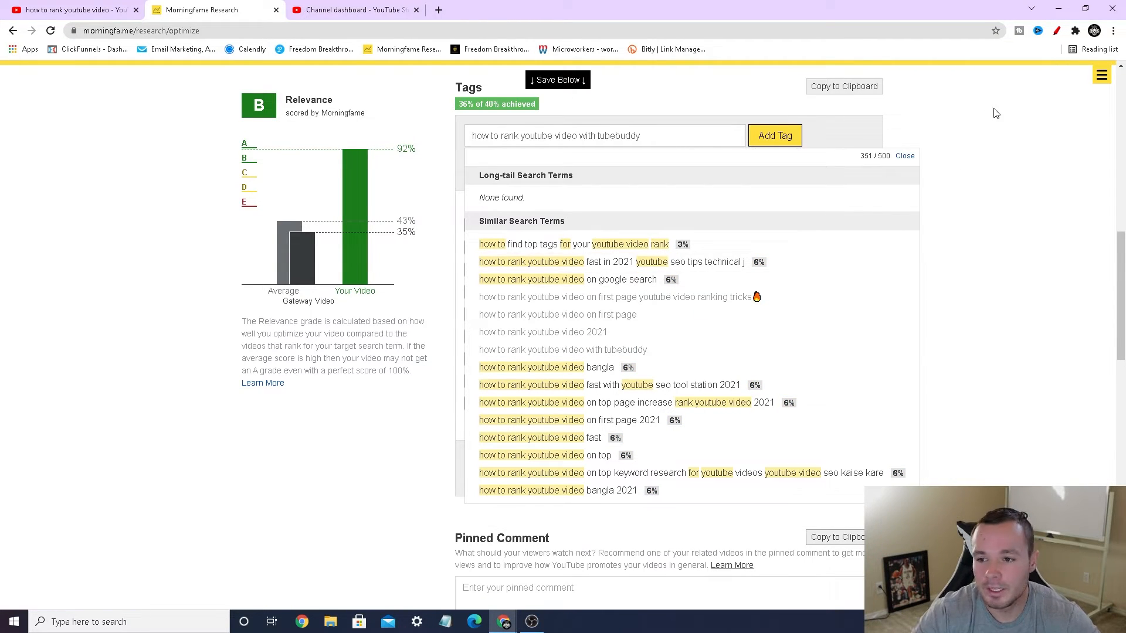
Step: Circle the Tags section's achieved score, draw red arrows at it and the Relevance grade, and close the drawing tool
left_click(1058, 31)
left_click_drag(397, 108, 454, 105)
mouse_move(438, 116)
left_mouse_down()
mouse_move(511, 117)
mouse_move(545, 94)
mouse_move(448, 99)
mouse_move(466, 121)
left_mouse_up()
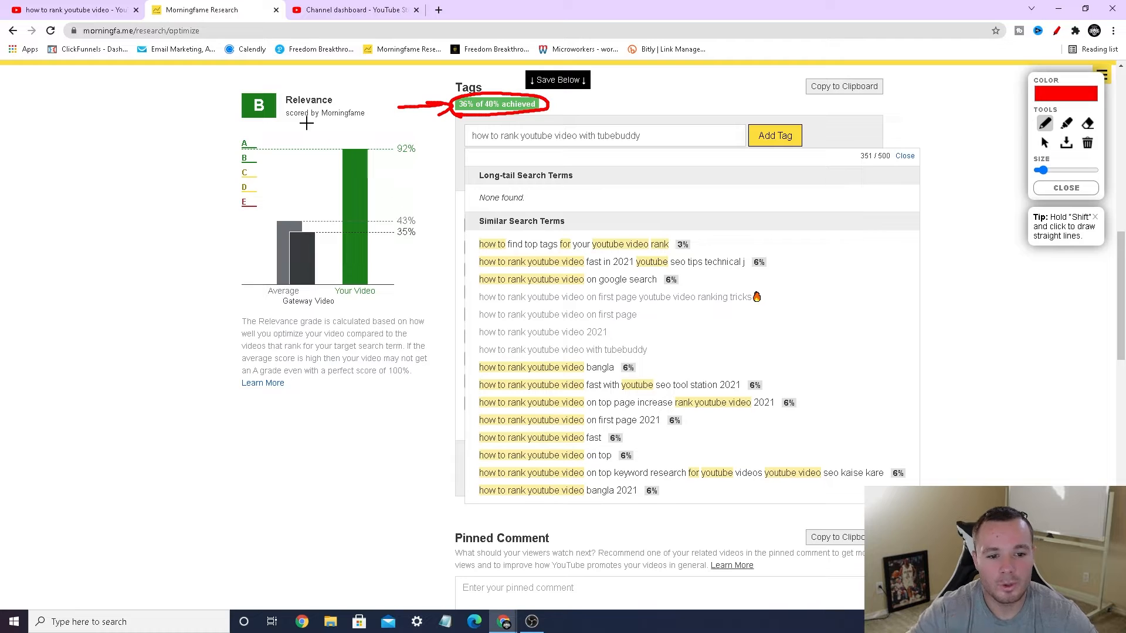
mouse_move(163, 129)
left_mouse_down()
mouse_move(206, 105)
mouse_move(235, 129)
left_mouse_up()
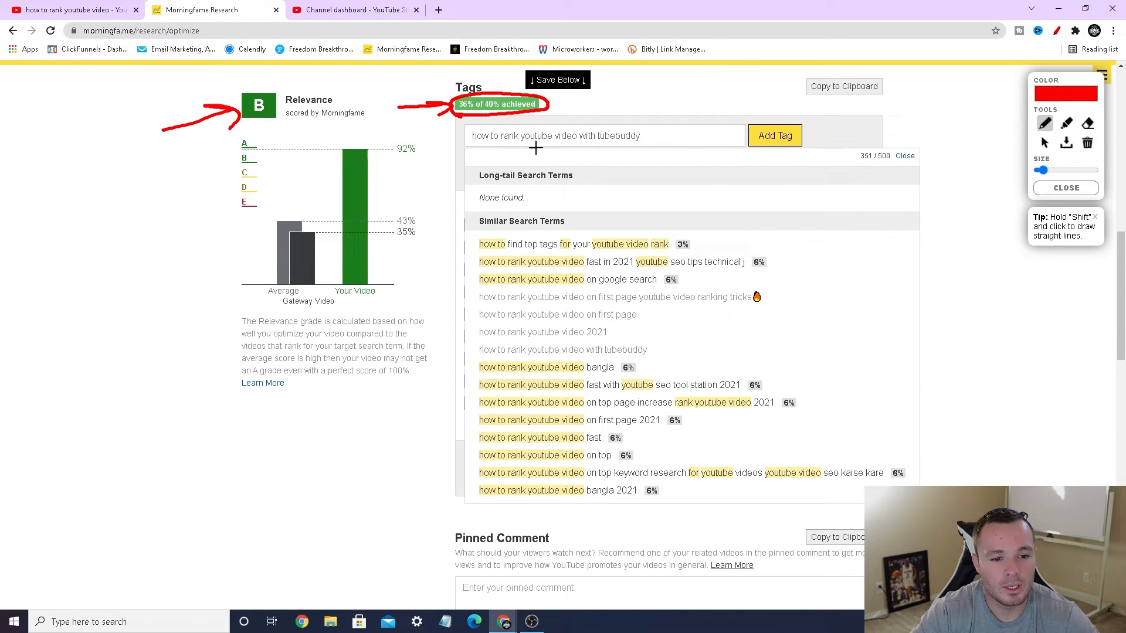
left_click(1043, 188)
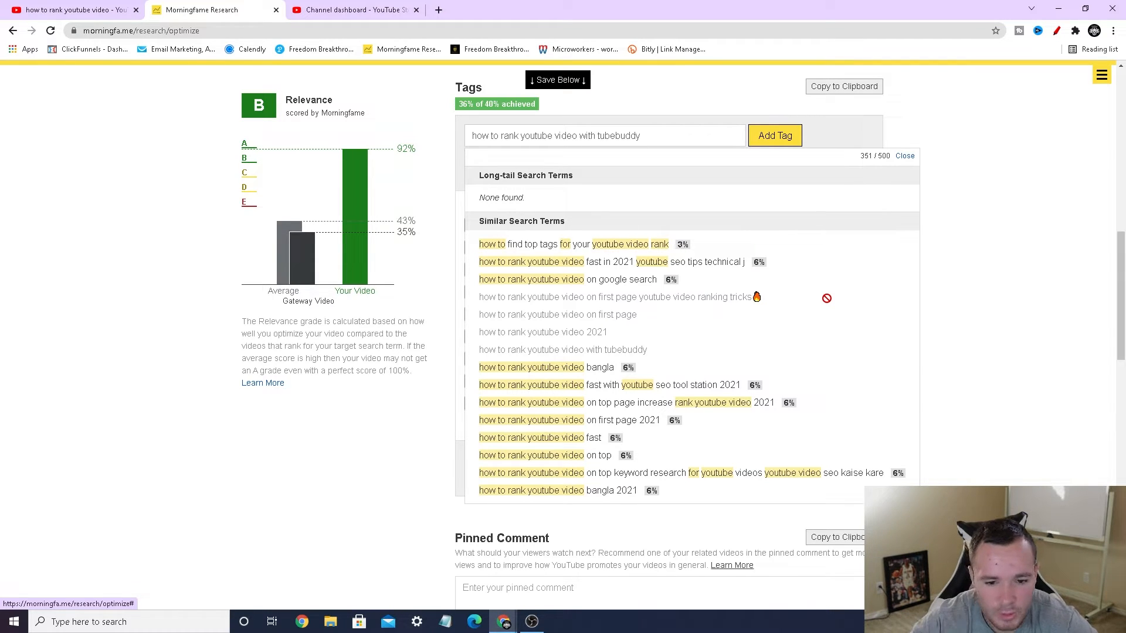
Step: Add the suggested tags "how to rank youtube video on google search" and "how to find top tags for your youtube video rank", and close the suggestions
left_click(595, 285)
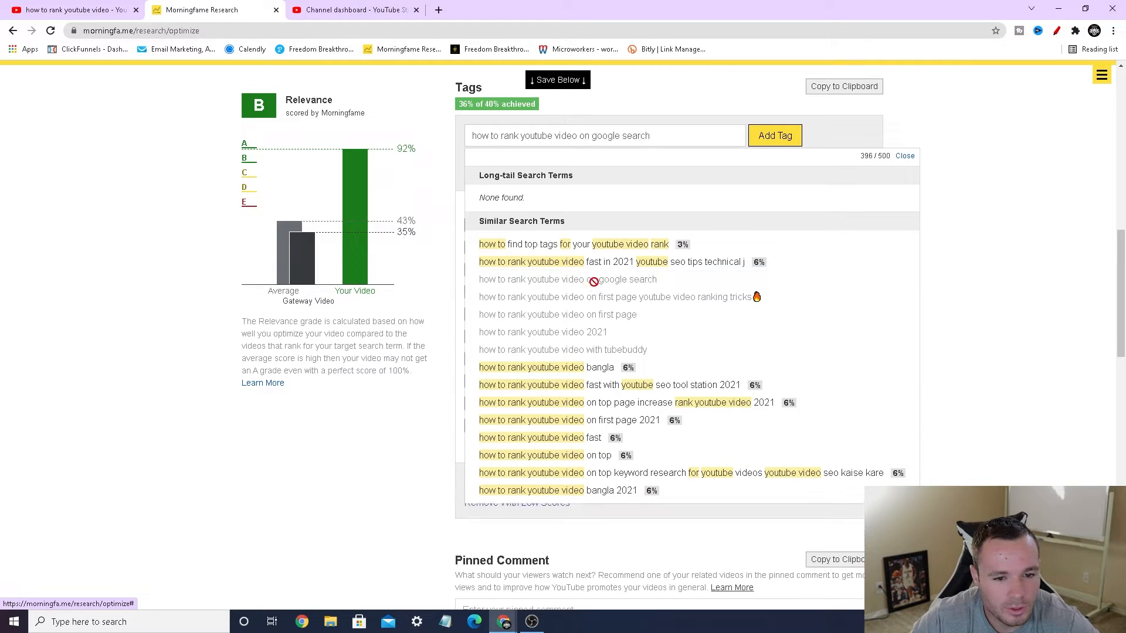
left_click(614, 252)
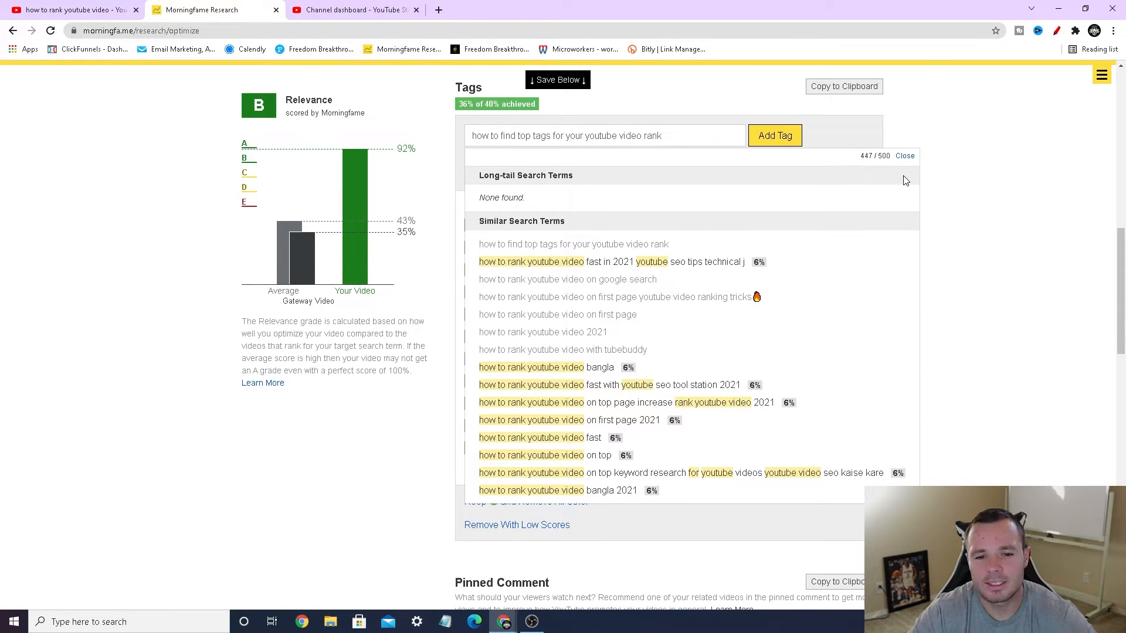
left_click(905, 156)
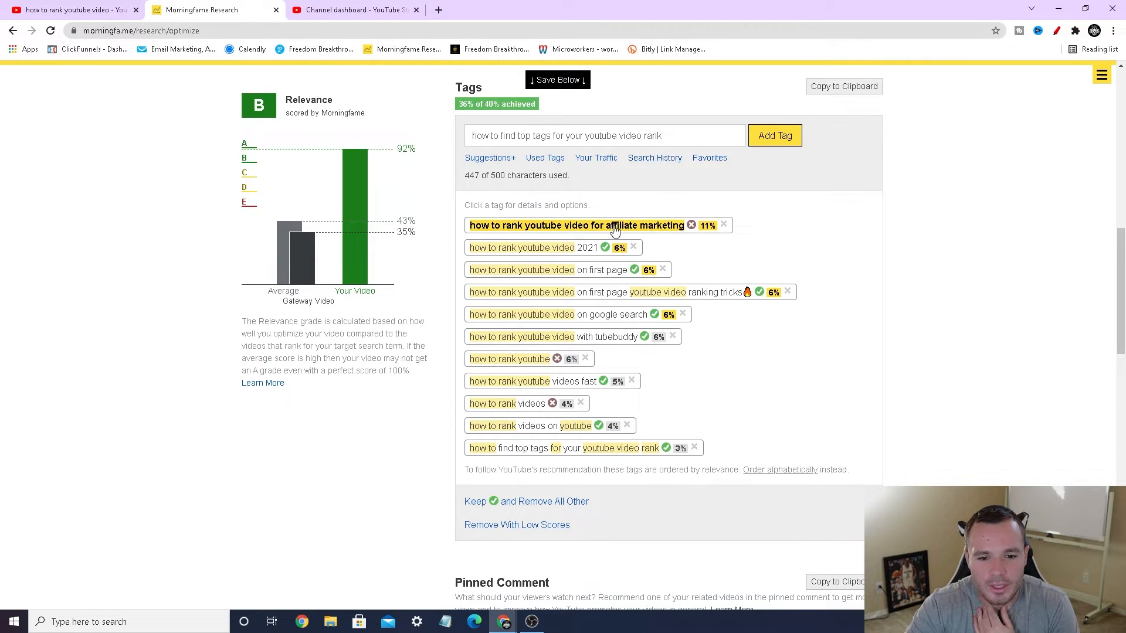
Step: Add the custom tag "how to rank youtube video for affiliate marketing in 2021"
left_click_drag(667, 135, 418, 147)
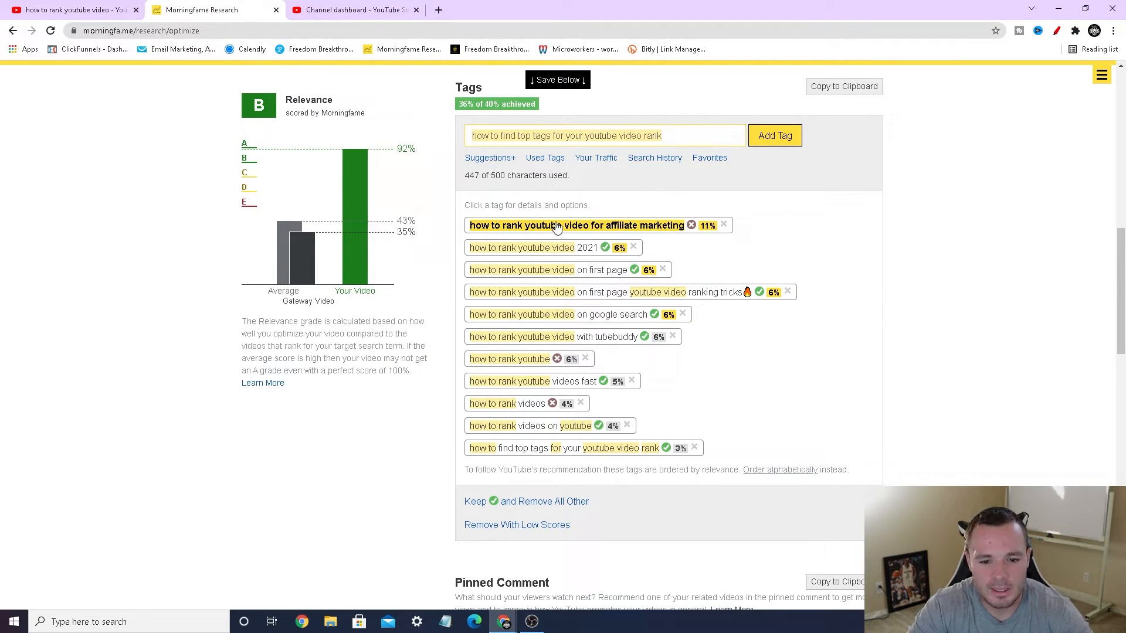
type("how to rank youtube video for affil")
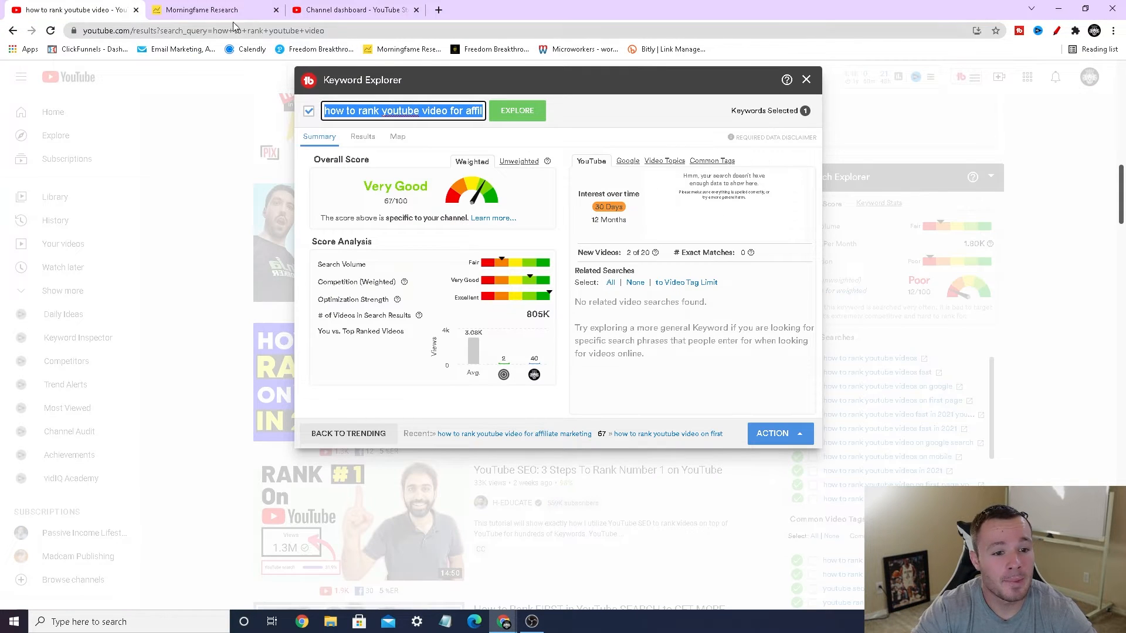
type("how to rank youtube video for affiliate marketing")
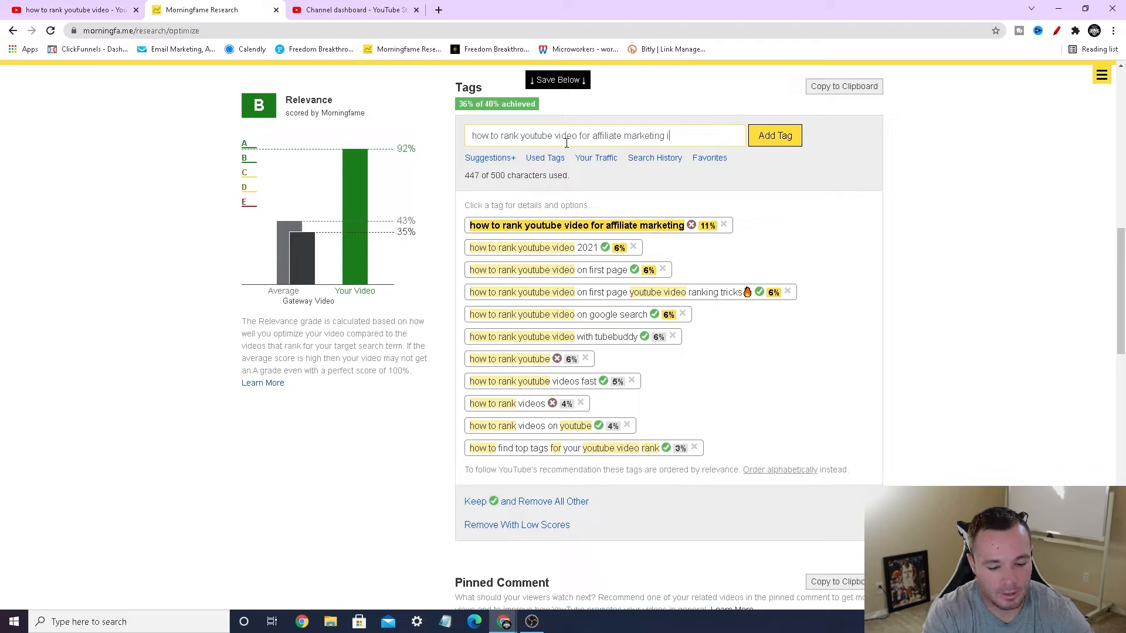
left_click(783, 137)
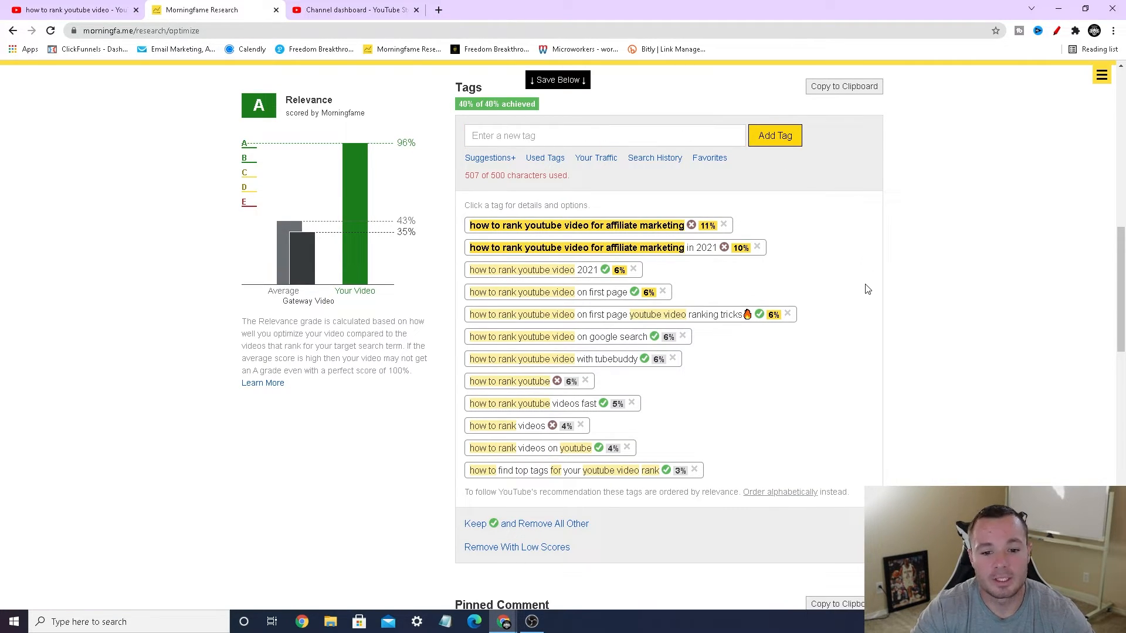
Step: Circle the Relevance grade and the tag character count in red, add an arrow at the Your Video bar, and close the drawing tool
left_click(1057, 30)
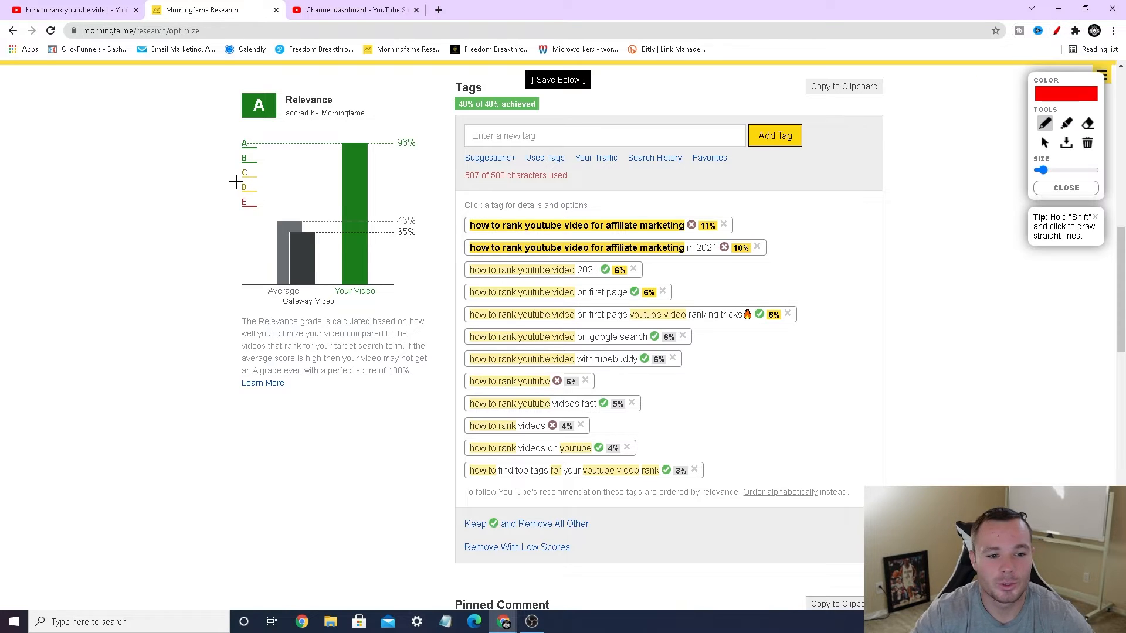
mouse_move(265, 137)
left_mouse_down()
mouse_move(196, 98)
mouse_move(249, 126)
left_mouse_up()
mouse_move(313, 172)
left_mouse_down()
mouse_move(326, 150)
mouse_move(342, 165)
left_mouse_up()
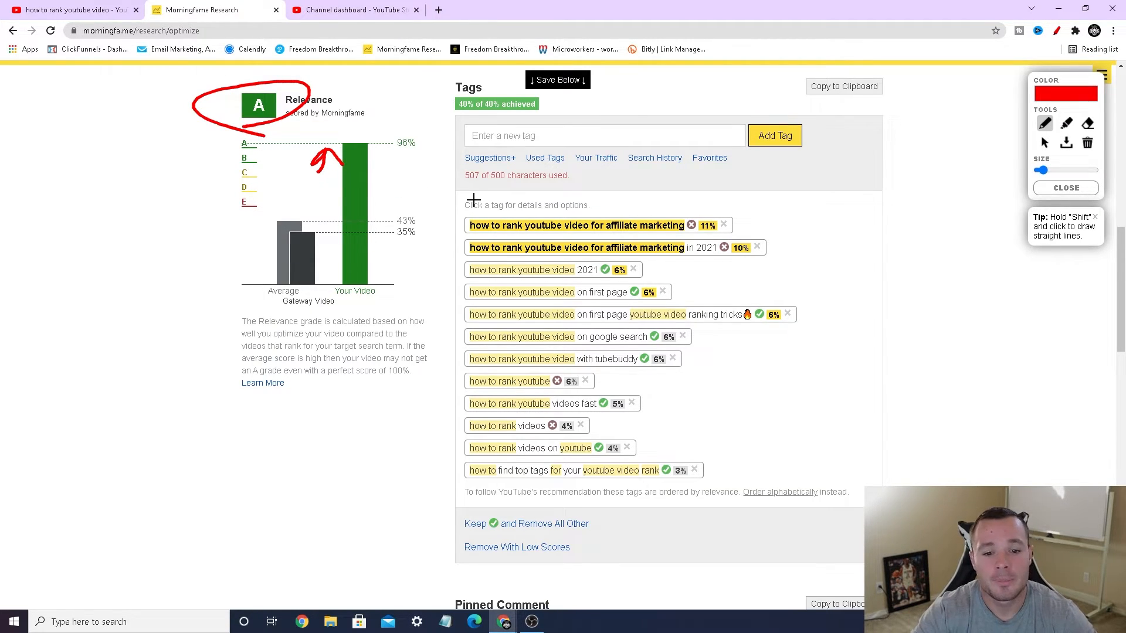
mouse_move(458, 187)
left_mouse_down()
mouse_move(579, 179)
mouse_move(563, 159)
mouse_move(468, 156)
mouse_move(450, 183)
mouse_move(467, 186)
left_mouse_up()
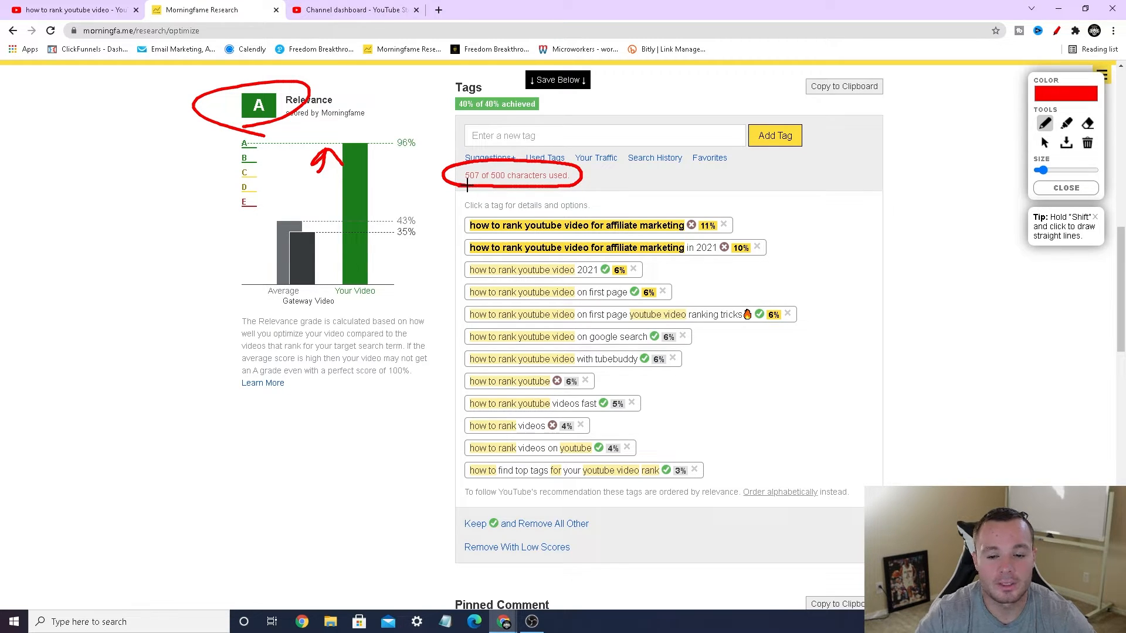
left_click(1050, 188)
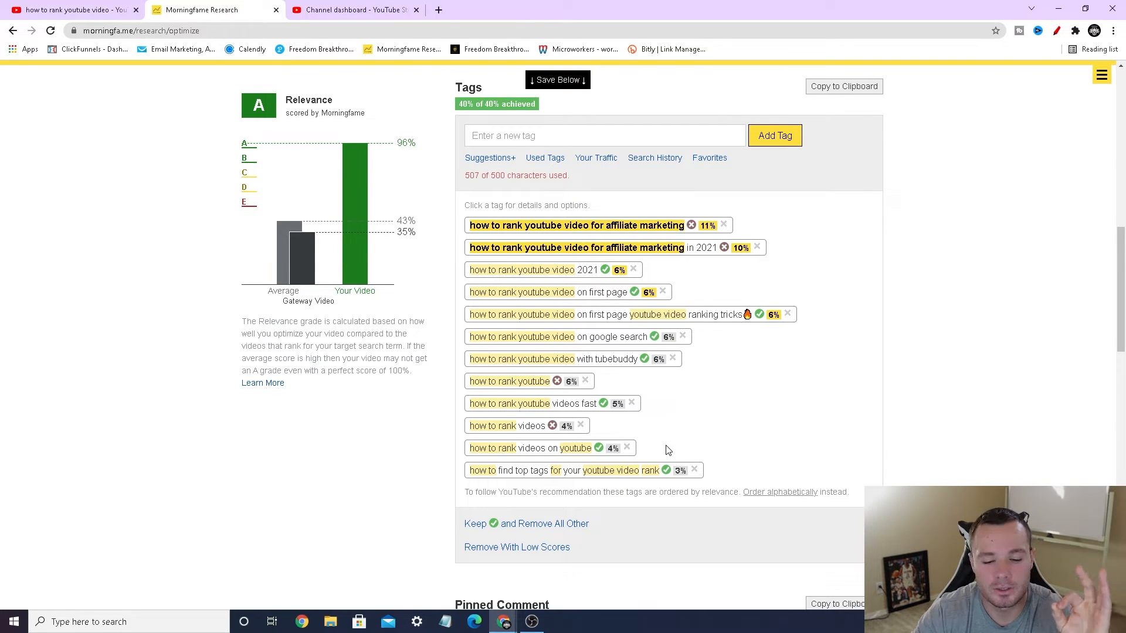
Step: Remove the tag "how to rank videos", and temporarily circle the tag character count and the Tags section's achieved score in red
left_click(580, 425)
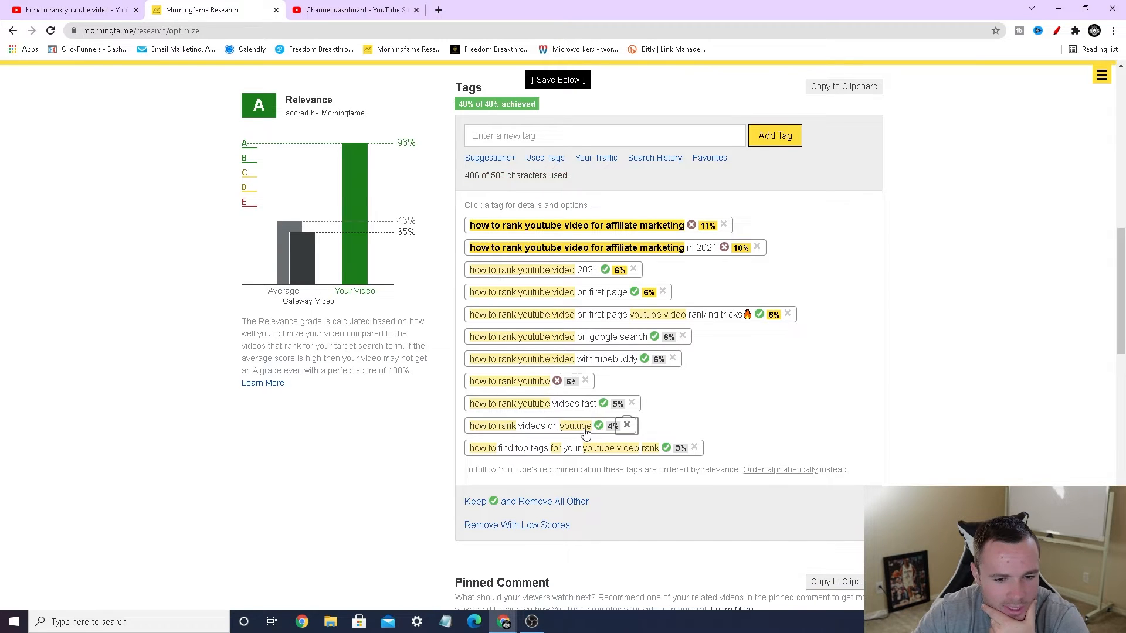
left_click(1057, 31)
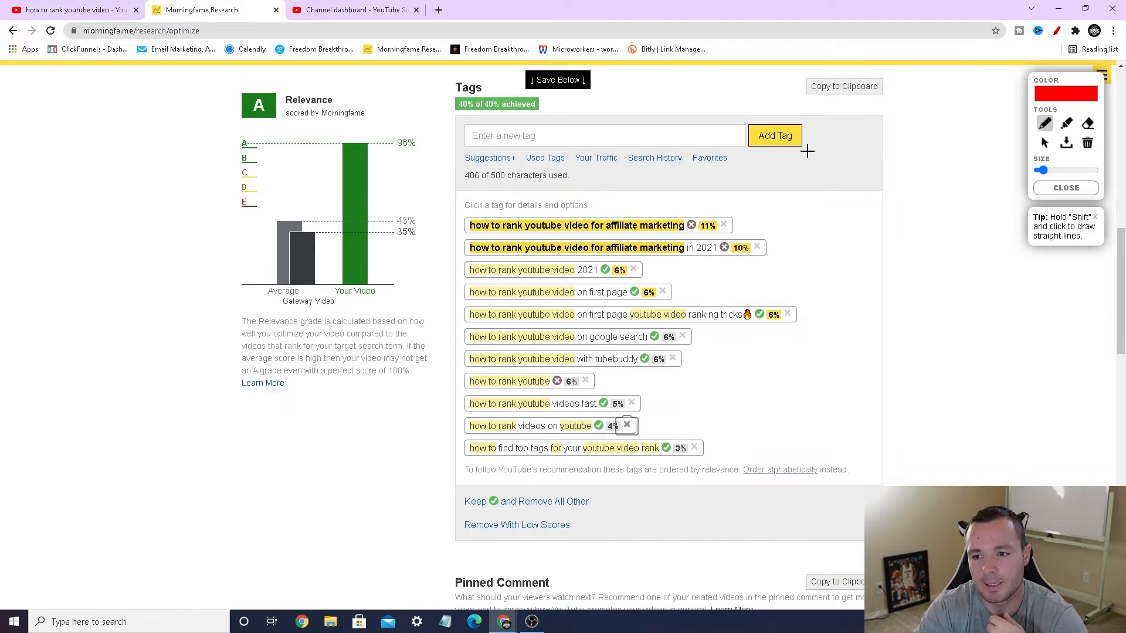
mouse_move(473, 195)
left_mouse_down()
mouse_move(584, 173)
mouse_move(463, 171)
mouse_move(480, 185)
left_mouse_up()
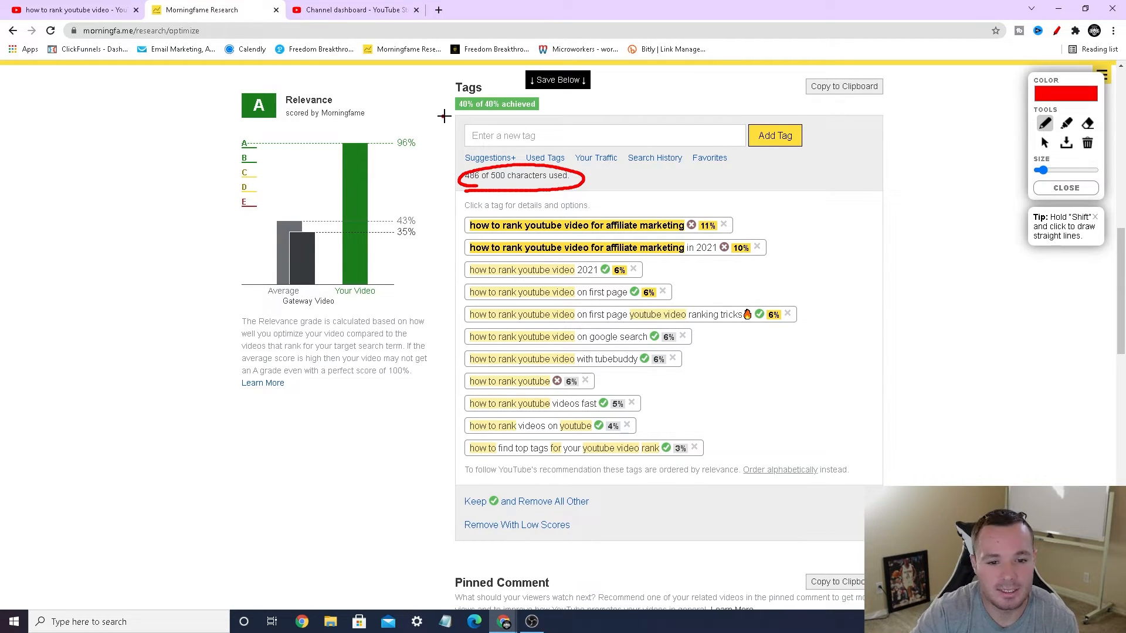
mouse_move(443, 116)
left_mouse_down()
mouse_move(554, 105)
mouse_move(429, 108)
left_mouse_up()
left_click(1066, 187)
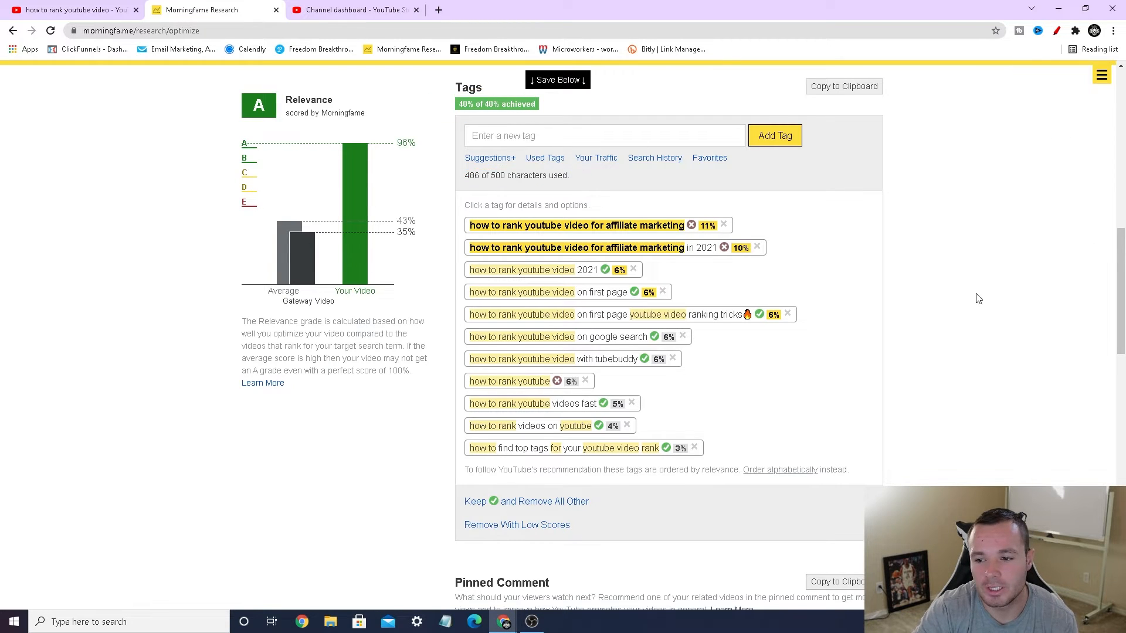
Step: Review the optimized title, description and tags, and save the video's metadata
scroll(963, 331, "up", 8)
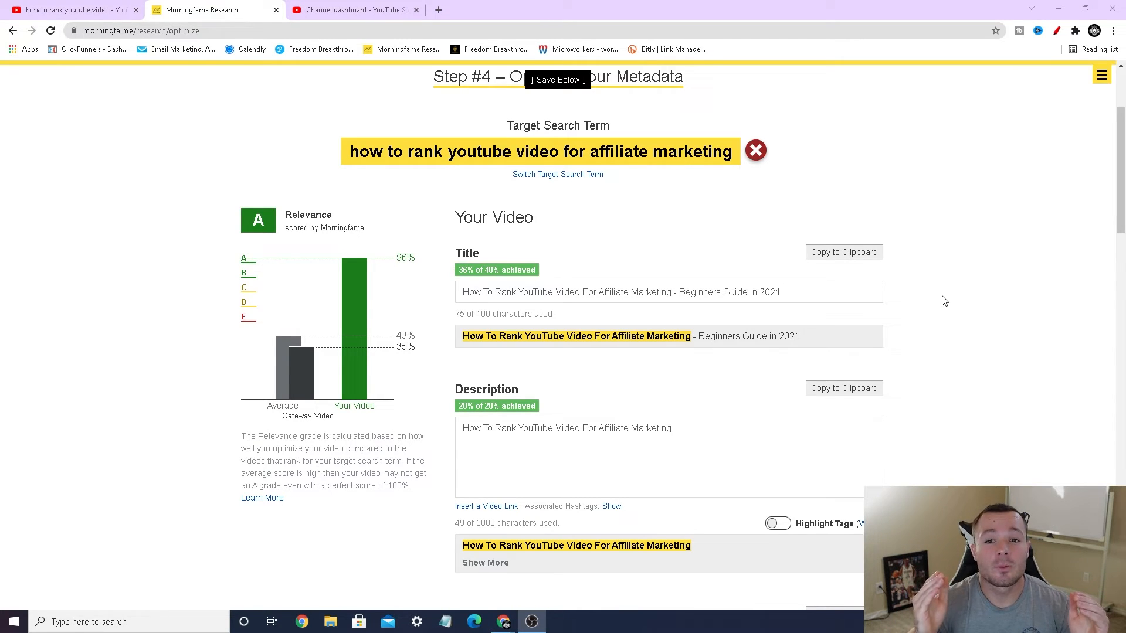
scroll(944, 301, "down", 1)
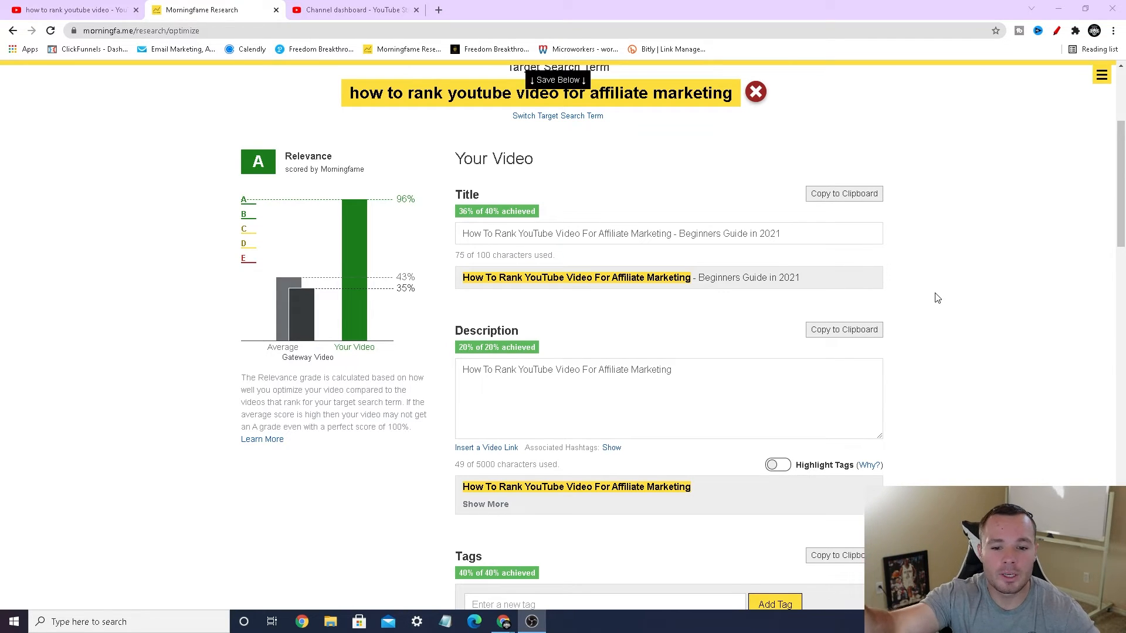
scroll(931, 295, "down", 15)
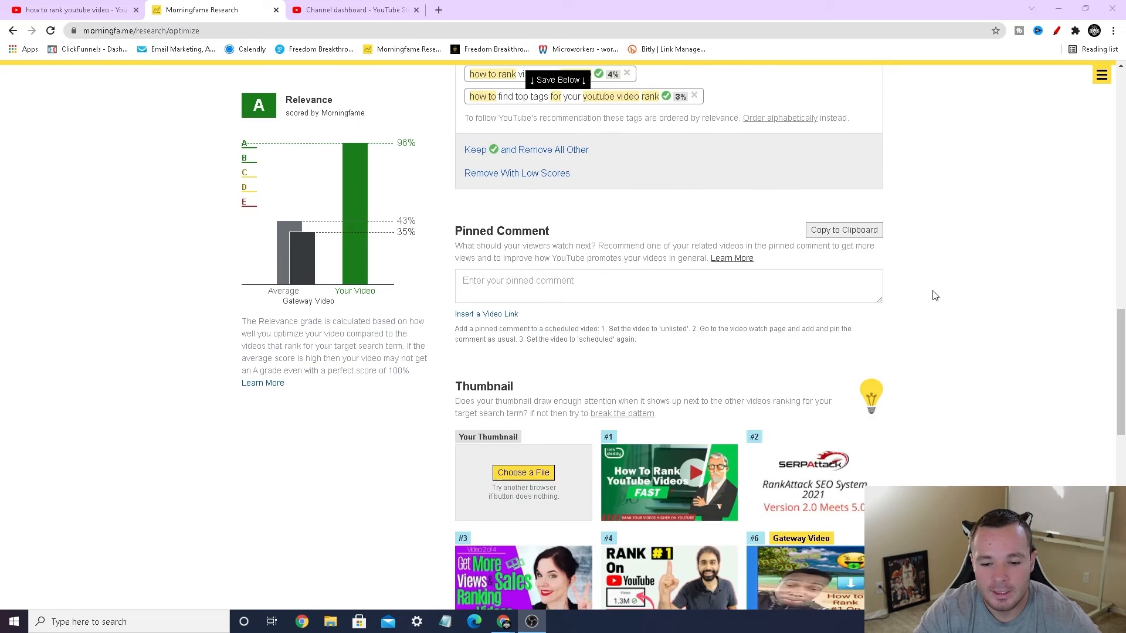
left_click(676, 463)
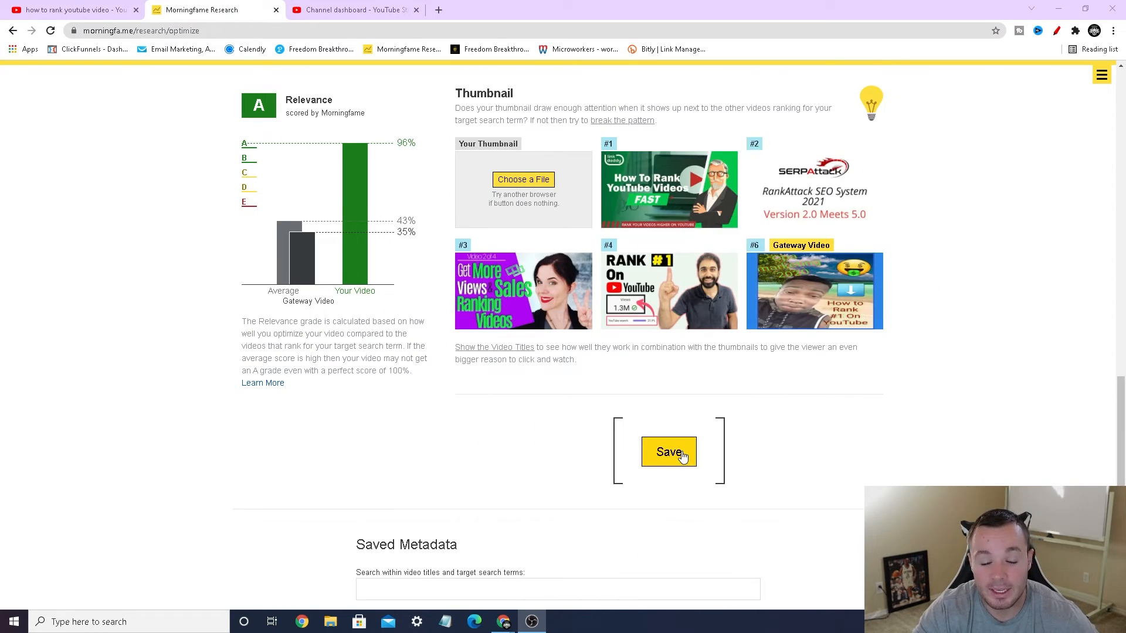
Step: Close the Morningfame page, reopen Morningfame Research in a new browser tab, and open the saved metadata list
scroll(906, 433, "up", 15)
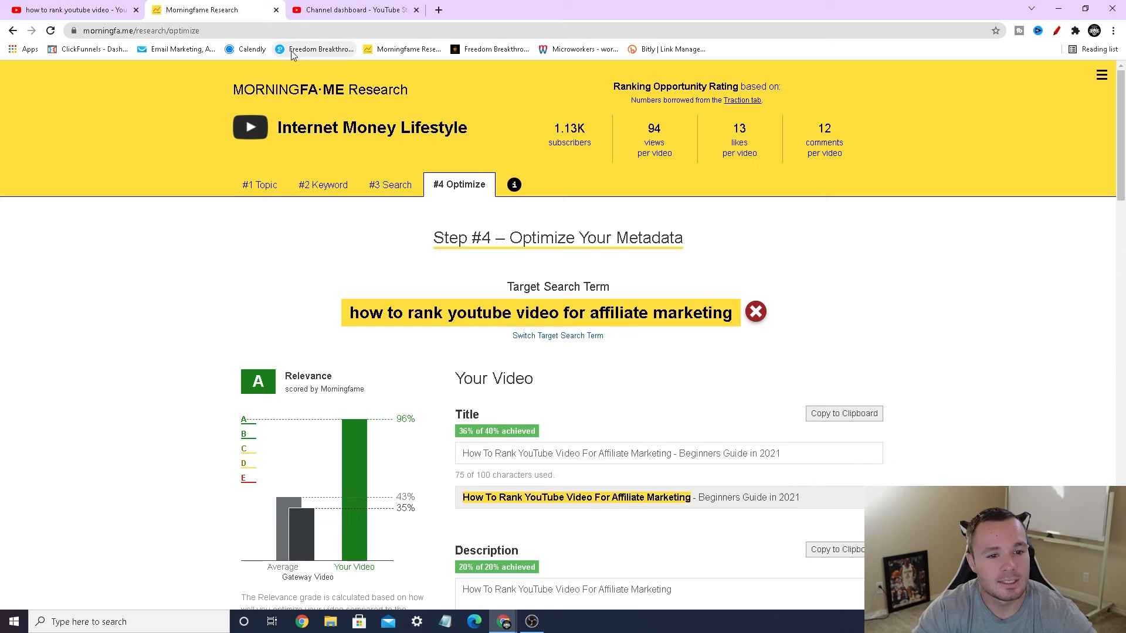
left_click(276, 10)
key("ctrl+t")
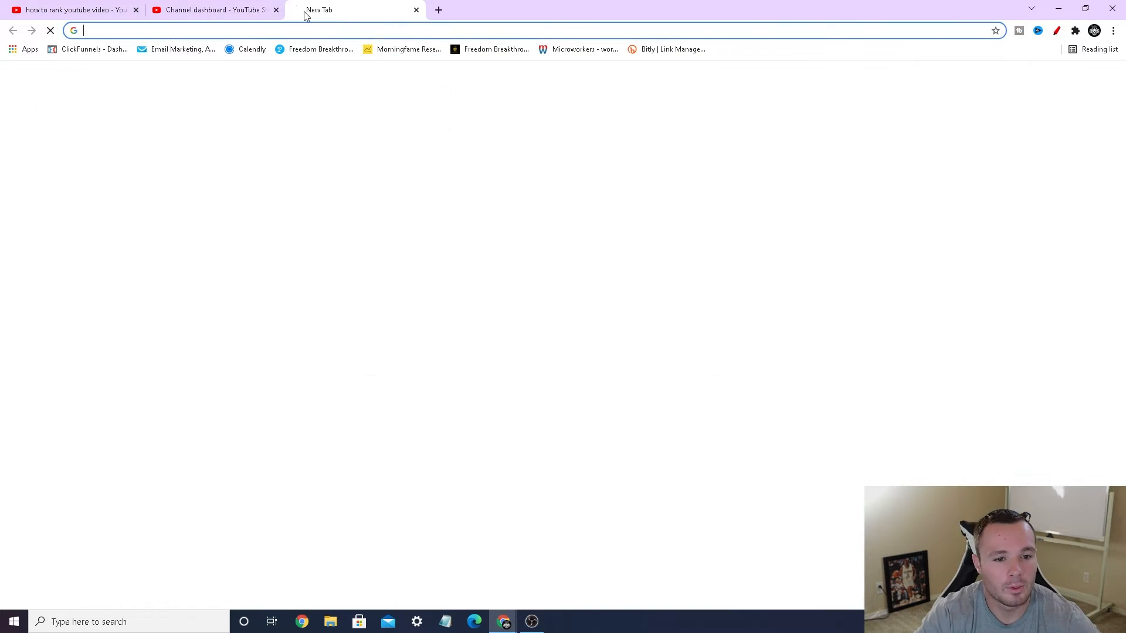
left_click(387, 49)
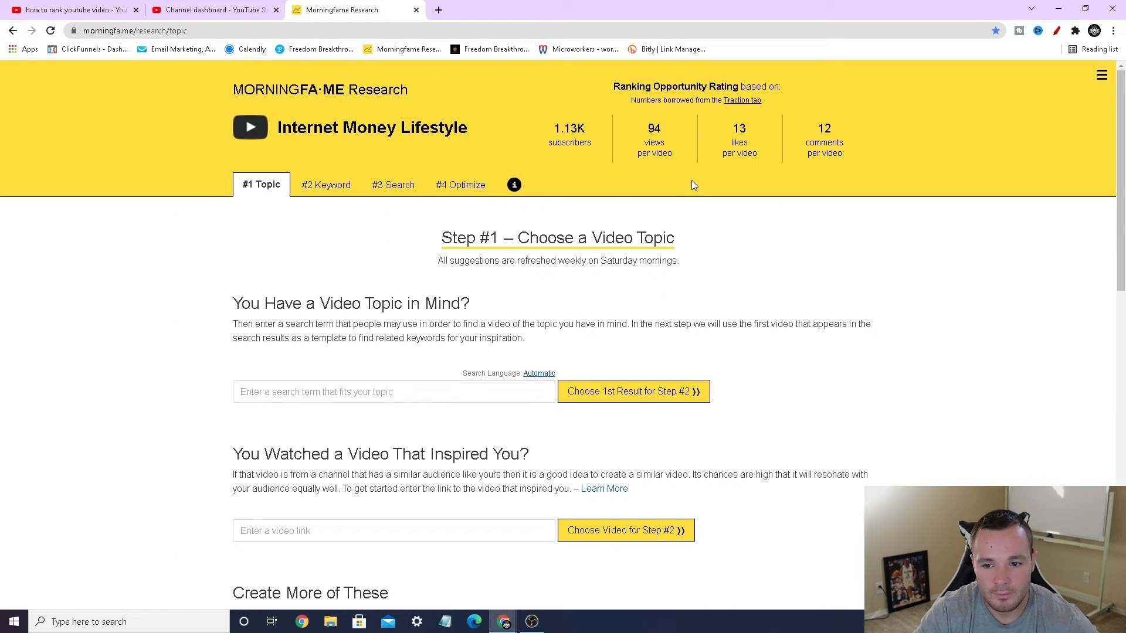
left_click(1100, 76)
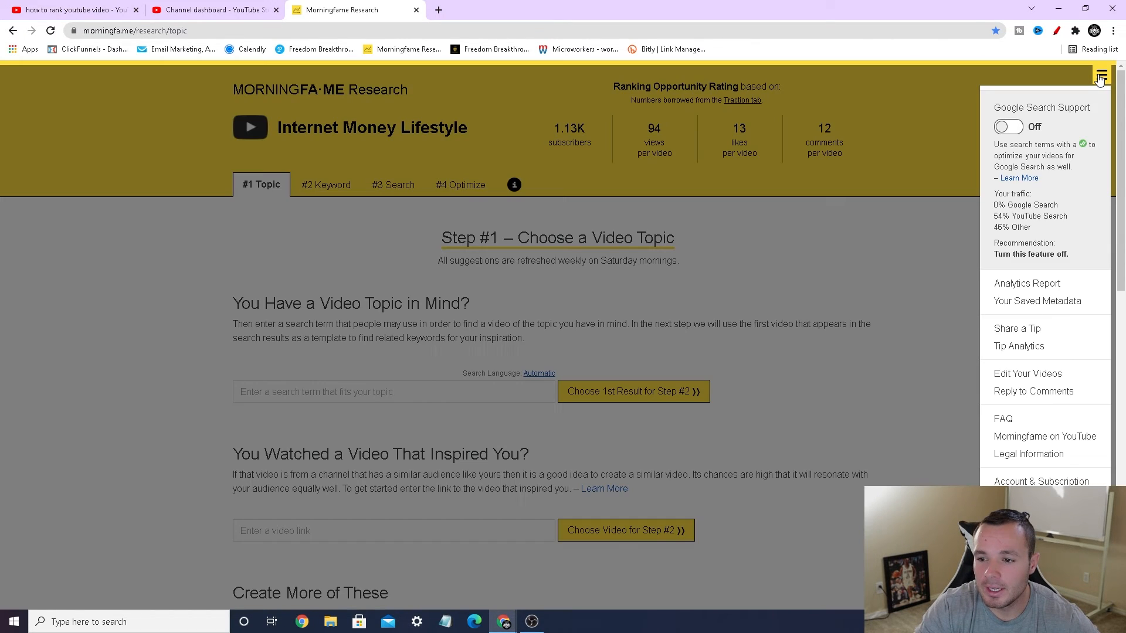
left_click(1047, 302)
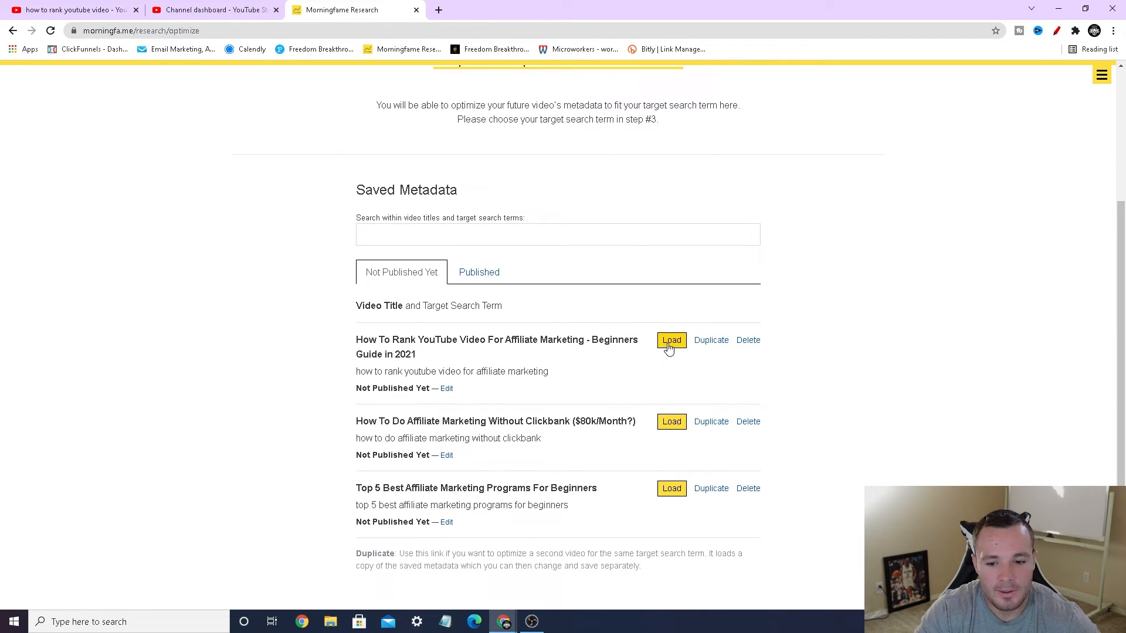
Step: Load the saved metadata for "How To Rank YouTube Video For Affiliate Marketing - Beginners Guide in 2021"
left_click(669, 344)
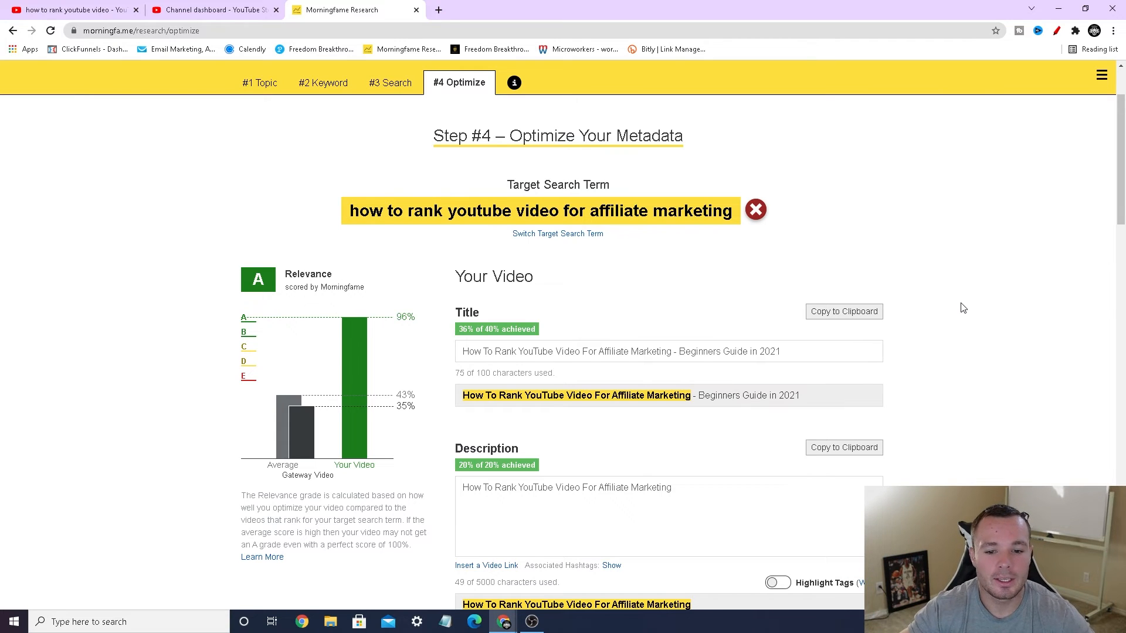
scroll(960, 306, "down", 2)
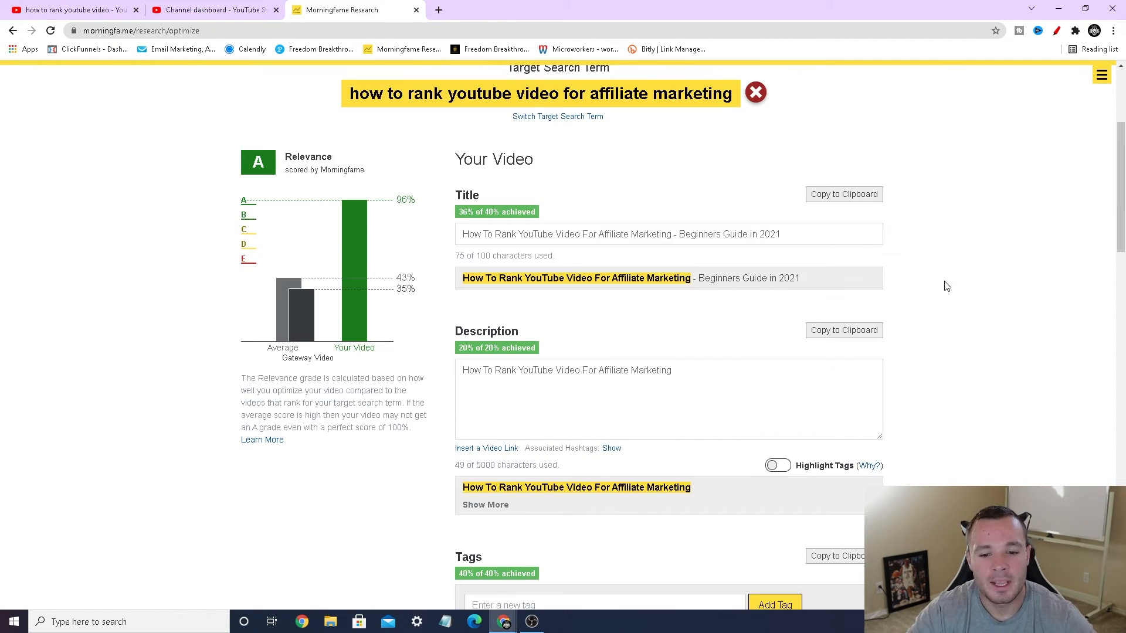
Step: Temporarily draw a red arrow at the title's Copy to Clipboard option, look over the description and tags, and close the drawing tool
left_click(1056, 31)
left_click_drag(941, 197, 902, 202)
left_click(1056, 31)
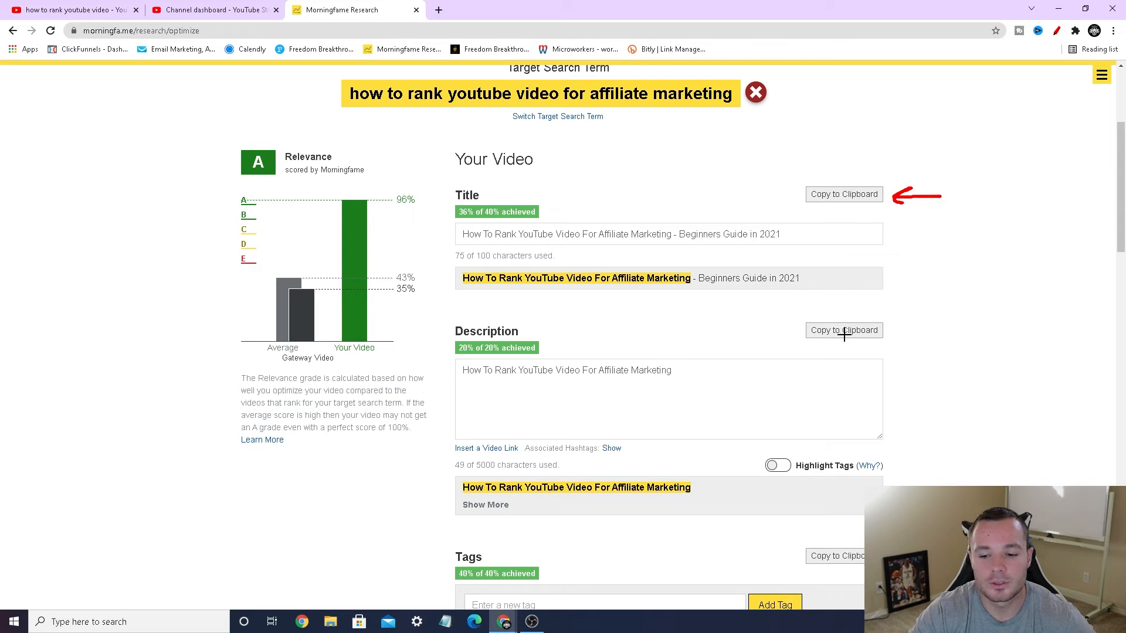
scroll(972, 276, "down", 5)
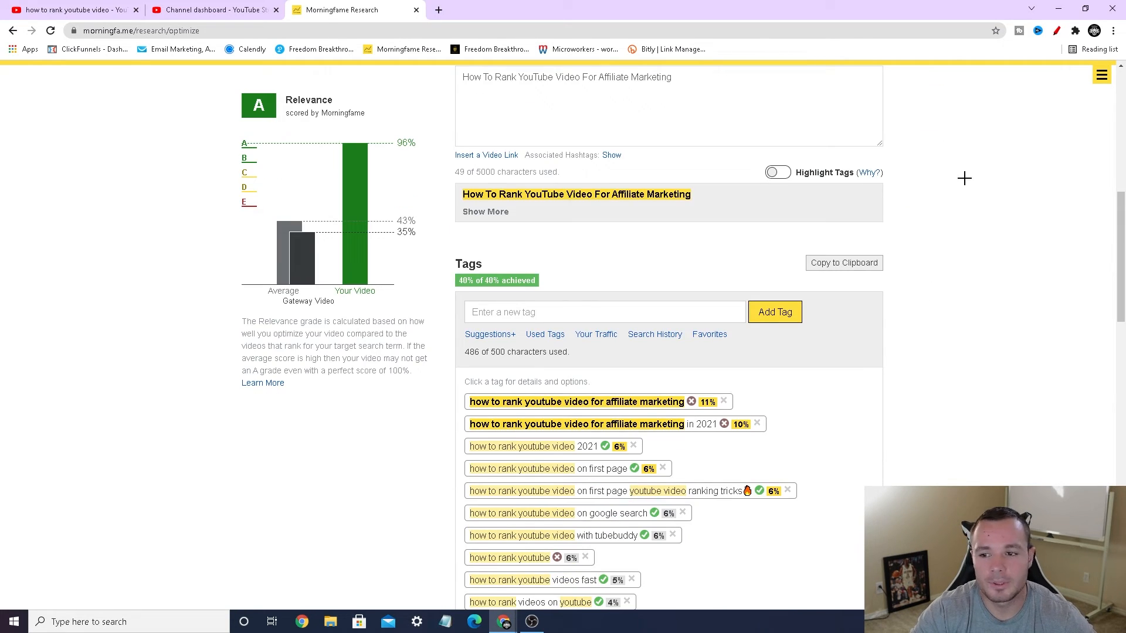
scroll(962, 176, "up", 6)
left_click(1056, 31)
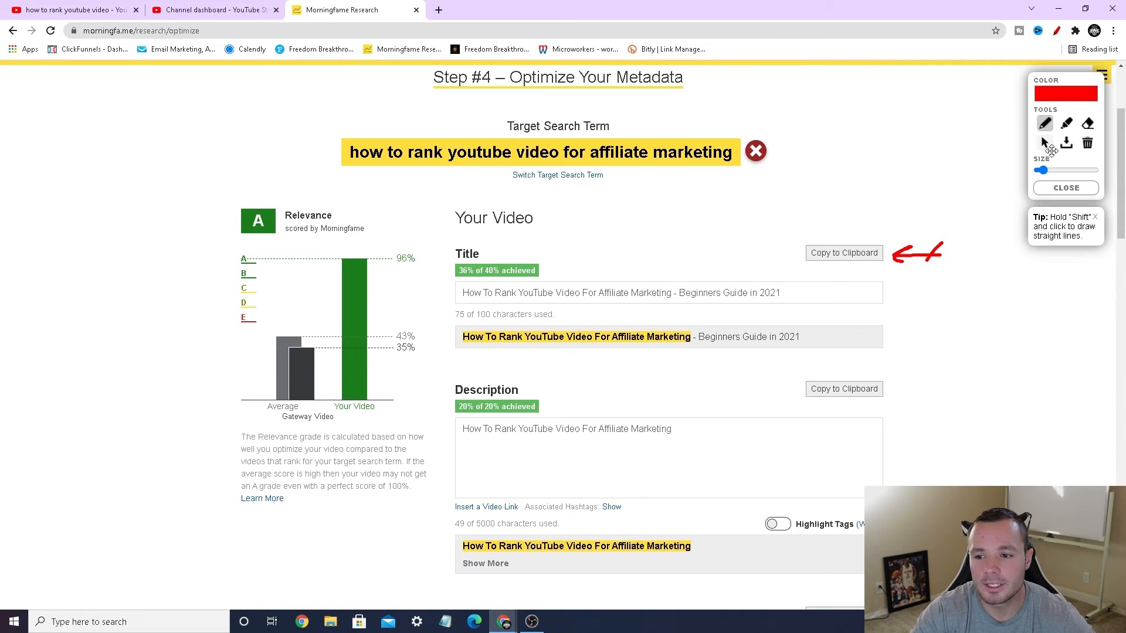
left_click(1063, 188)
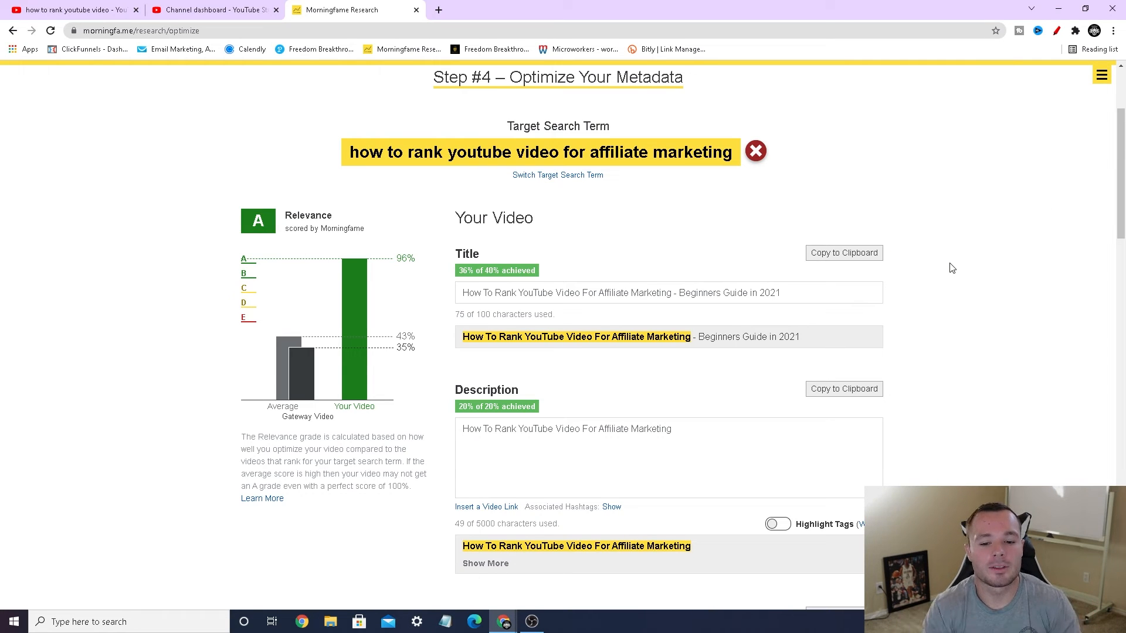